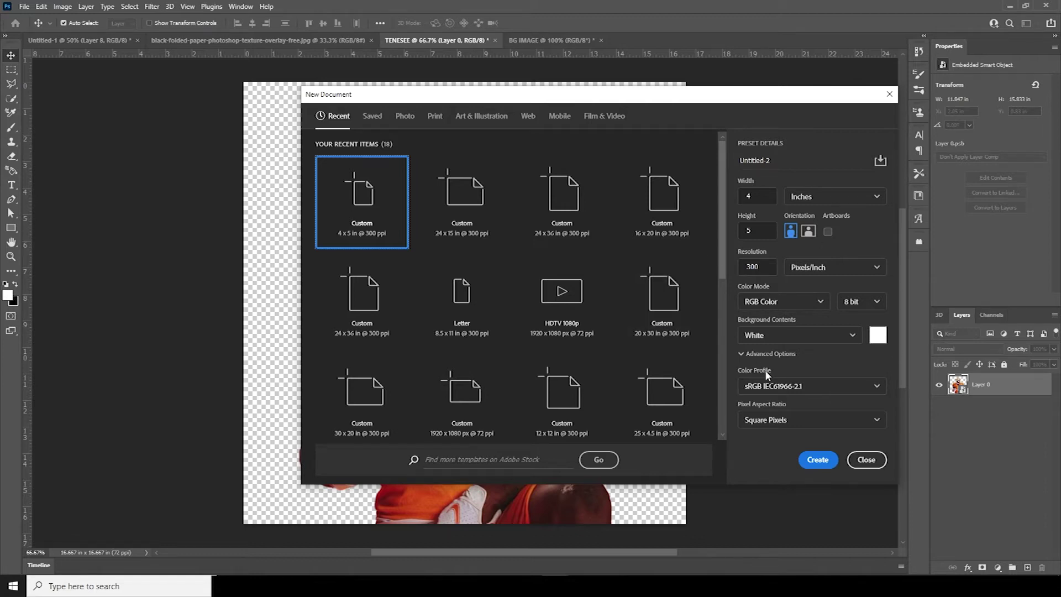
Create a 4 x 5 inch portrait RGB document at 300 pixels/inch with a white background
{"action": "left_click", "coordinate": [817, 460]}
{"action": "left_click", "coordinate": [546, 41]}
{"action": "left_click", "coordinate": [652, 40]}
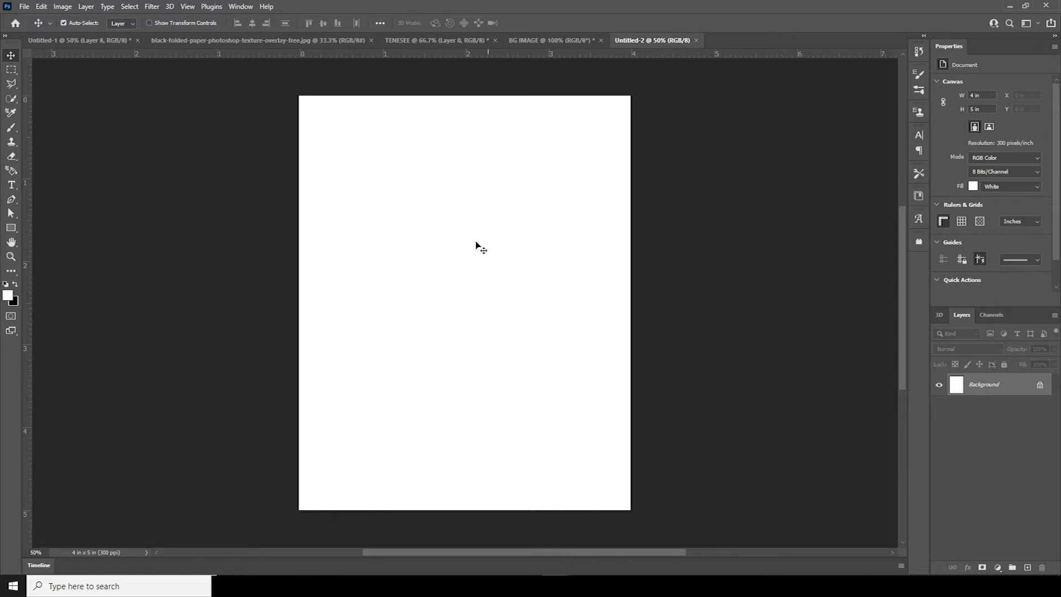
Copy the player cutout from the TENESEE document into the new poster, then scale and position it in the canvas's lower right area
{"action": "left_click", "coordinate": [437, 40]}
{"action": "left_click_drag", "start_coordinate": [440, 193], "coordinate": [576, 339]}
{"action": "key", "text": "ctrl+t"}
{"action": "left_click_drag", "start_coordinate": [690, 509], "coordinate": [699, 523]}
{"action": "left_click_drag", "start_coordinate": [630, 415], "coordinate": [590, 403]}
{"action": "key", "text": "Return"}
Add a dark gray solid color fill layer (#282727) directly above the Background layer
{"action": "left_click", "coordinate": [962, 408]}
{"action": "left_click", "coordinate": [997, 568]}
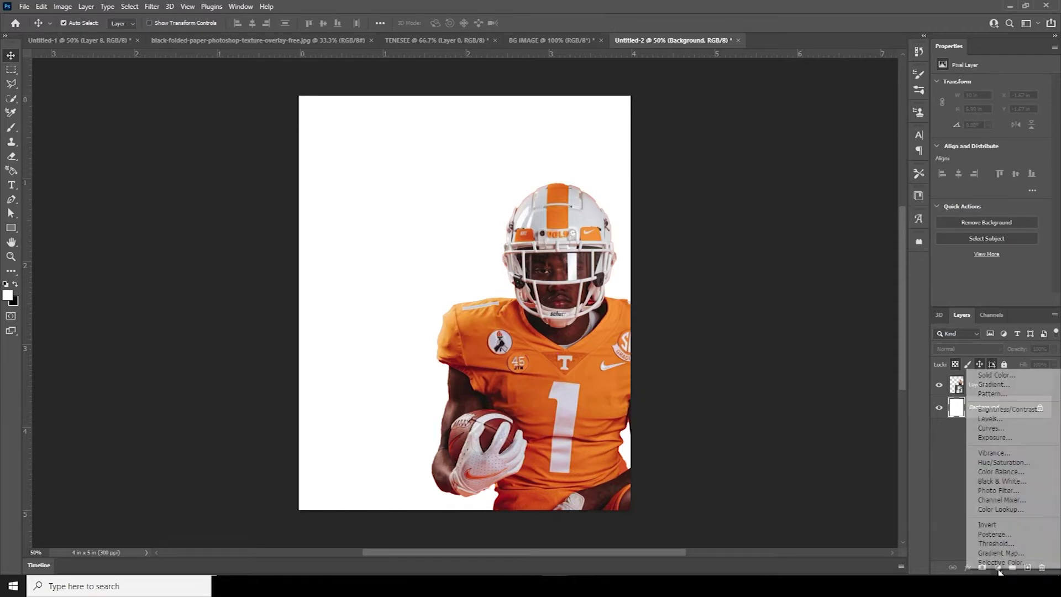
{"action": "left_click", "coordinate": [973, 372]}
{"action": "left_click_drag", "start_coordinate": [647, 343], "coordinate": [647, 338]}
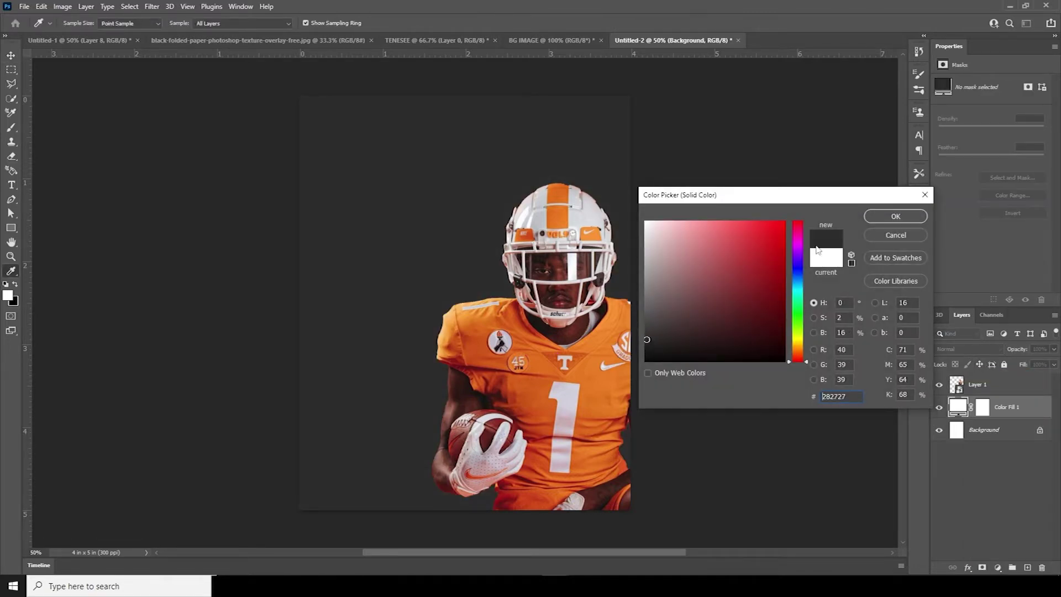
{"action": "left_click", "coordinate": [890, 219]}
Bring the game photo from the BG IMAGE document into the poster behind the player and enlarge it to about 4.3 in wide
{"action": "left_click", "coordinate": [439, 41]}
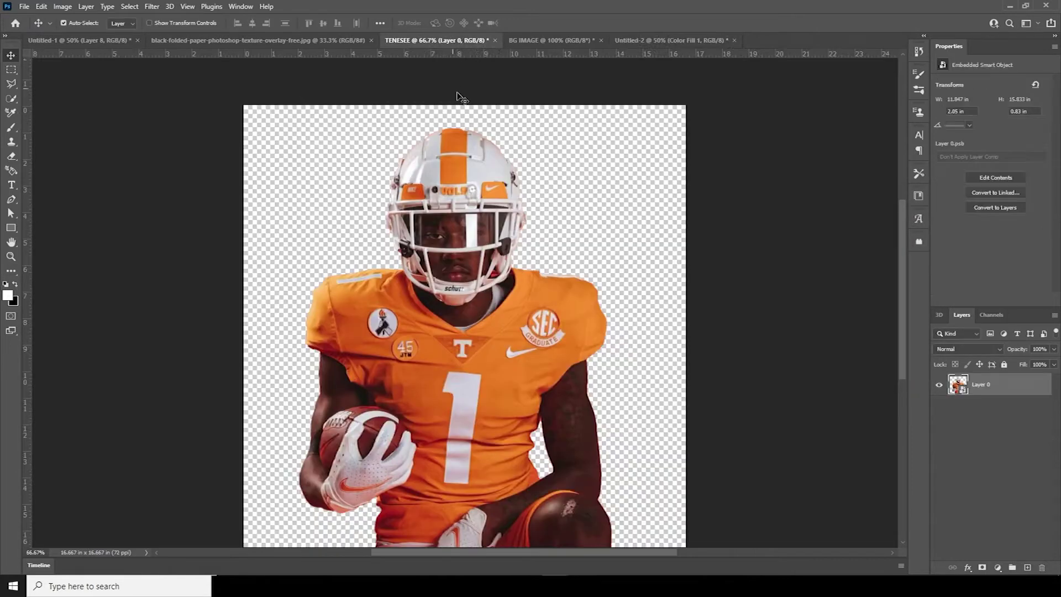
{"action": "left_click", "coordinate": [556, 41]}
{"action": "left_click_drag", "start_coordinate": [684, 94], "coordinate": [419, 289]}
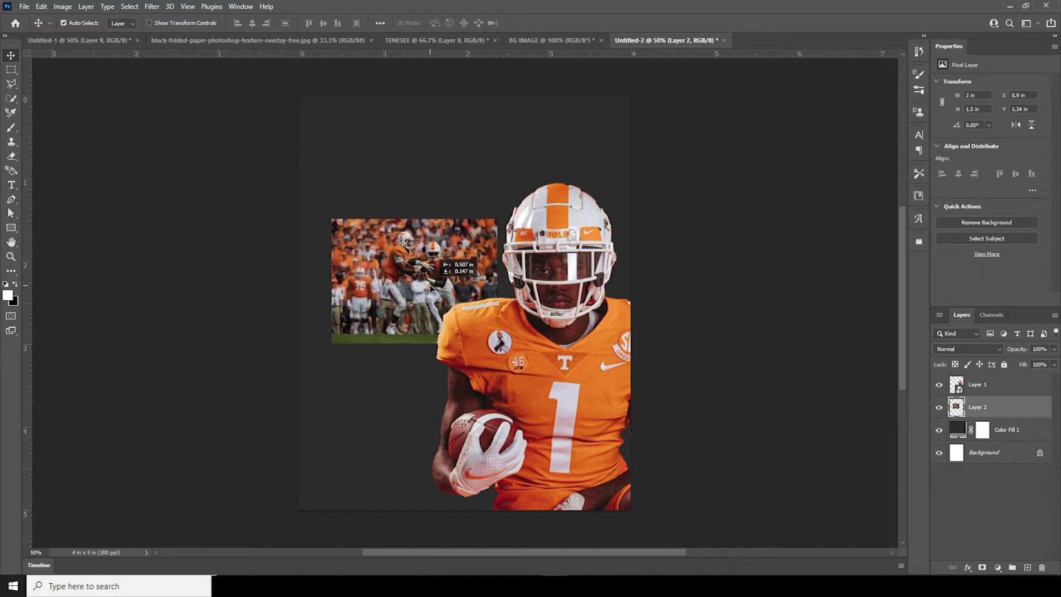
{"action": "key", "text": "ctrl+t"}
{"action": "left_click_drag", "start_coordinate": [497, 343], "coordinate": [609, 407]}
{"action": "mouse_move", "coordinate": [562, 371]}
{"action": "left_mouse_down"}
{"action": "mouse_move", "coordinate": [579, 367]}
{"action": "mouse_move", "coordinate": [561, 368]}
{"action": "mouse_move", "coordinate": [571, 378]}
{"action": "mouse_move", "coordinate": [591, 346]}
{"action": "mouse_move", "coordinate": [606, 352]}
{"action": "mouse_move", "coordinate": [572, 357]}
{"action": "left_mouse_up"}
{"action": "key", "text": "Return"}
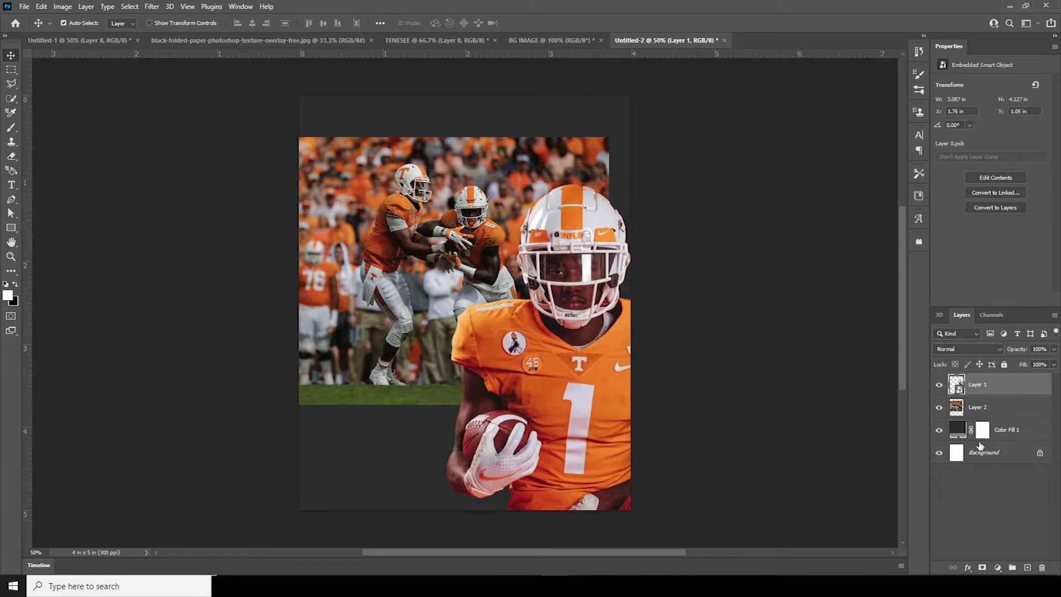
Group the game photo layer and name the group bg
{"action": "left_click", "coordinate": [964, 409]}
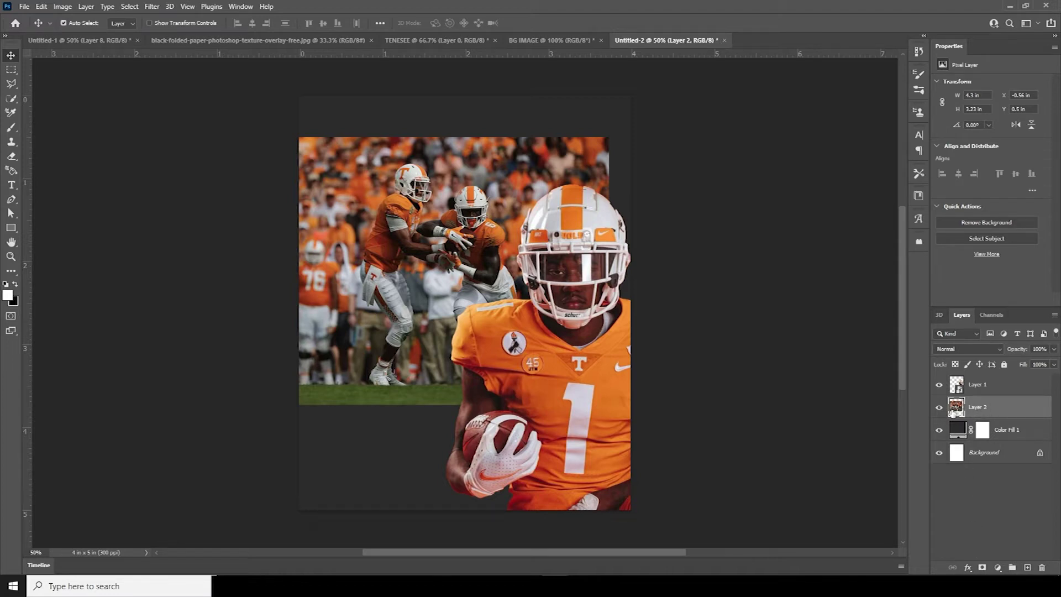
{"action": "key", "text": "ctrl+g"}
{"action": "double_click", "coordinate": [989, 403]}
Group the player cutout layer, name the group image holder, and collapse both layer groups
{"action": "left_click", "coordinate": [982, 390]}
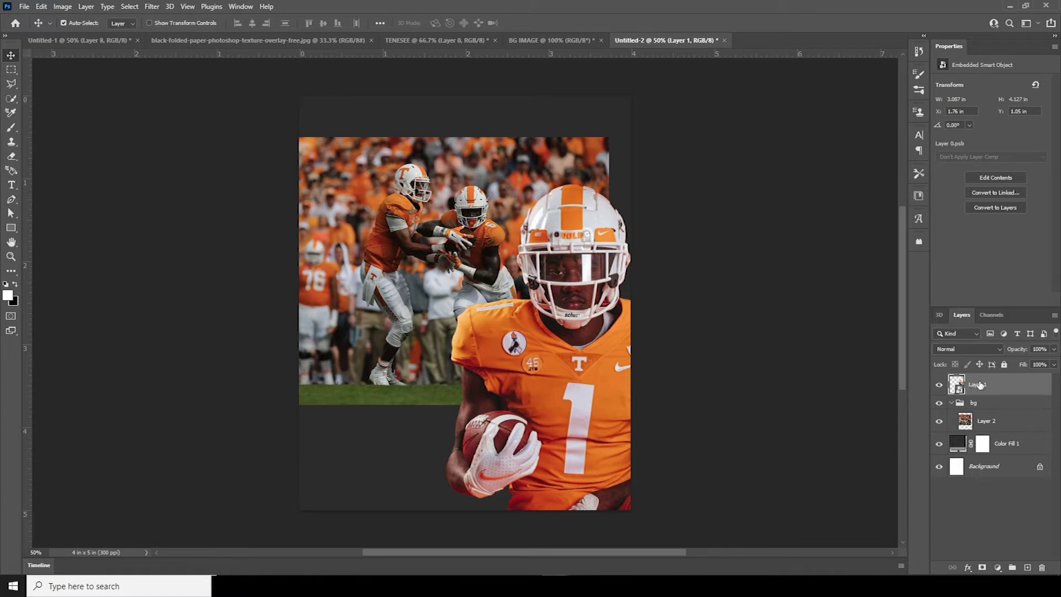
{"action": "left_click", "coordinate": [982, 520]}
{"action": "left_click", "coordinate": [964, 385]}
{"action": "key", "text": "ctrl+g"}
{"action": "double_click", "coordinate": [982, 380]}
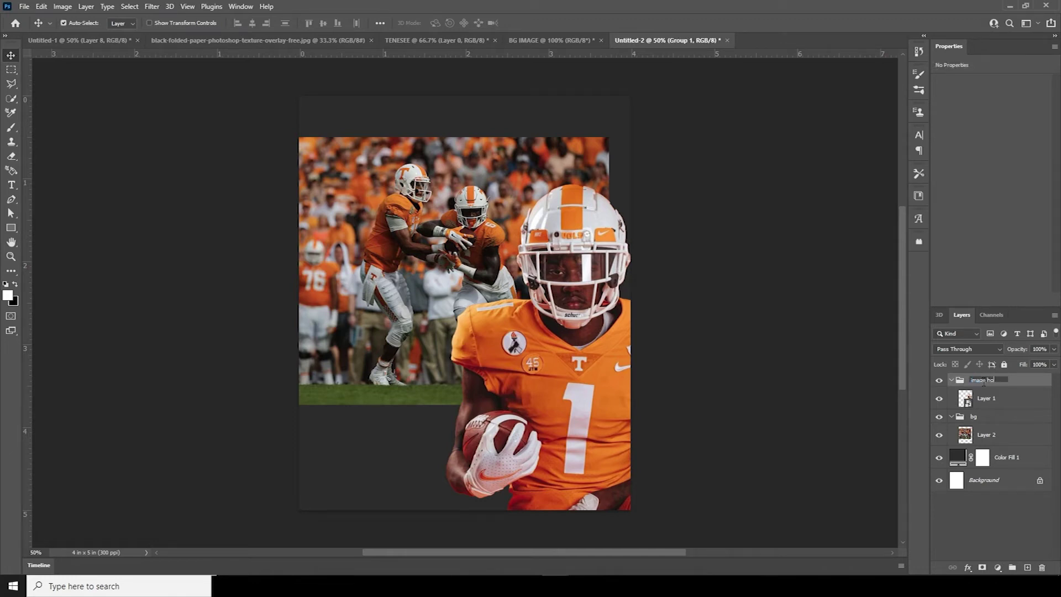
{"action": "left_click", "coordinate": [977, 513]}
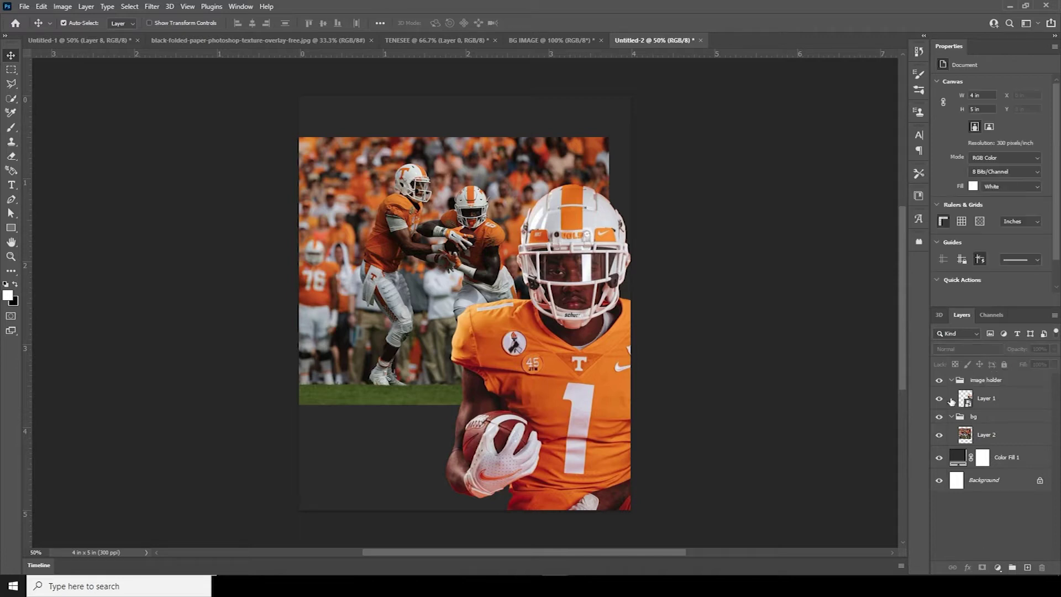
{"action": "left_click", "coordinate": [956, 381]}
{"action": "left_click", "coordinate": [952, 380]}
{"action": "left_click", "coordinate": [952, 394]}
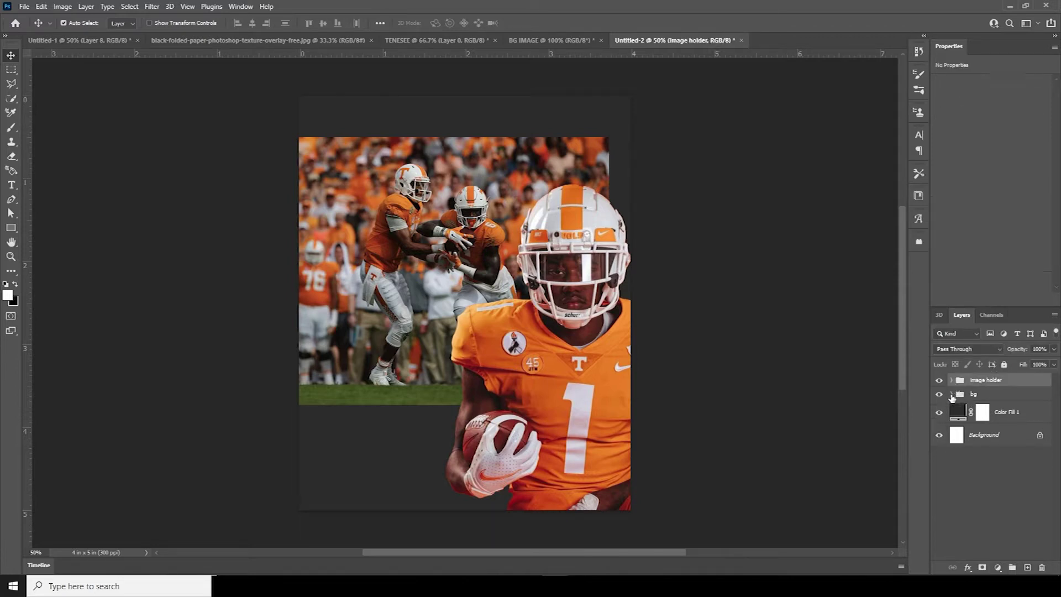
Start a Camera Raw filter on the game photo with Shadows +33, Highlights -75, Clarity +69, Texture +28 and Saturation -100
{"action": "left_click", "coordinate": [964, 397]}
{"action": "left_click", "coordinate": [951, 394]}
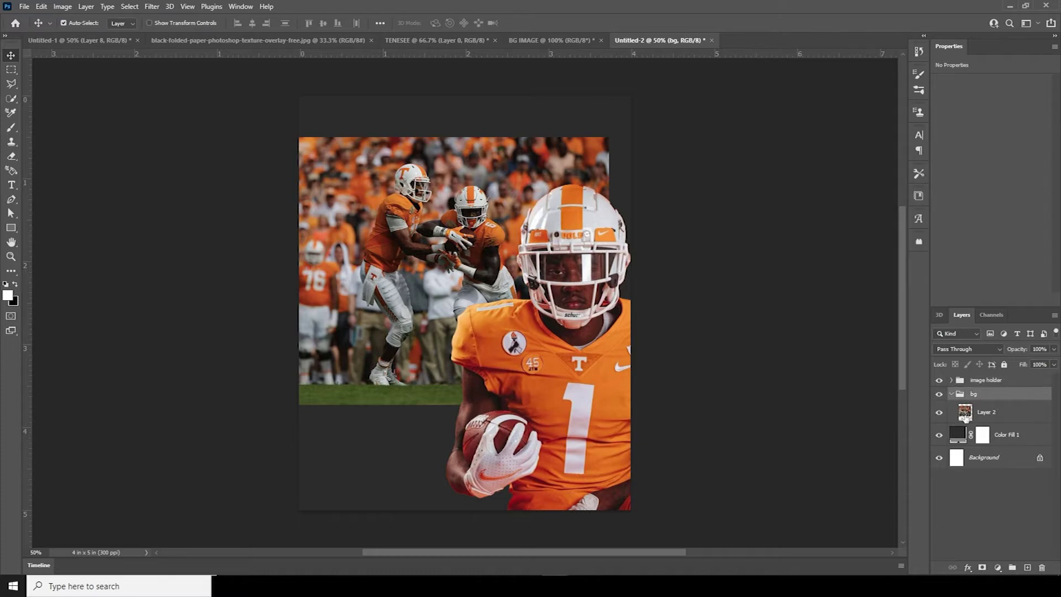
{"action": "left_click", "coordinate": [966, 418]}
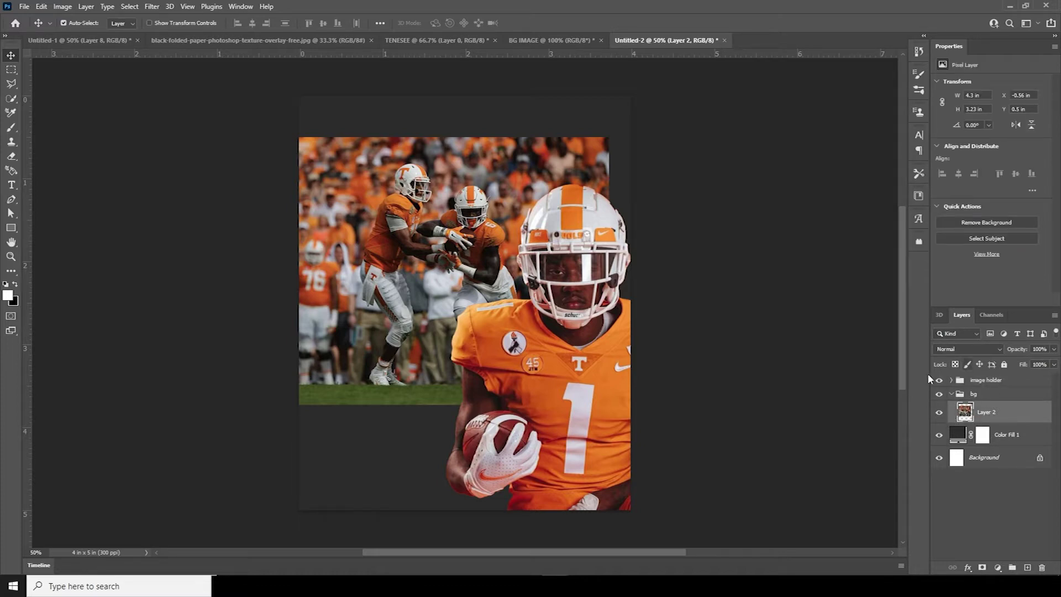
{"action": "left_click", "coordinate": [159, 6]}
{"action": "left_click", "coordinate": [196, 90]}
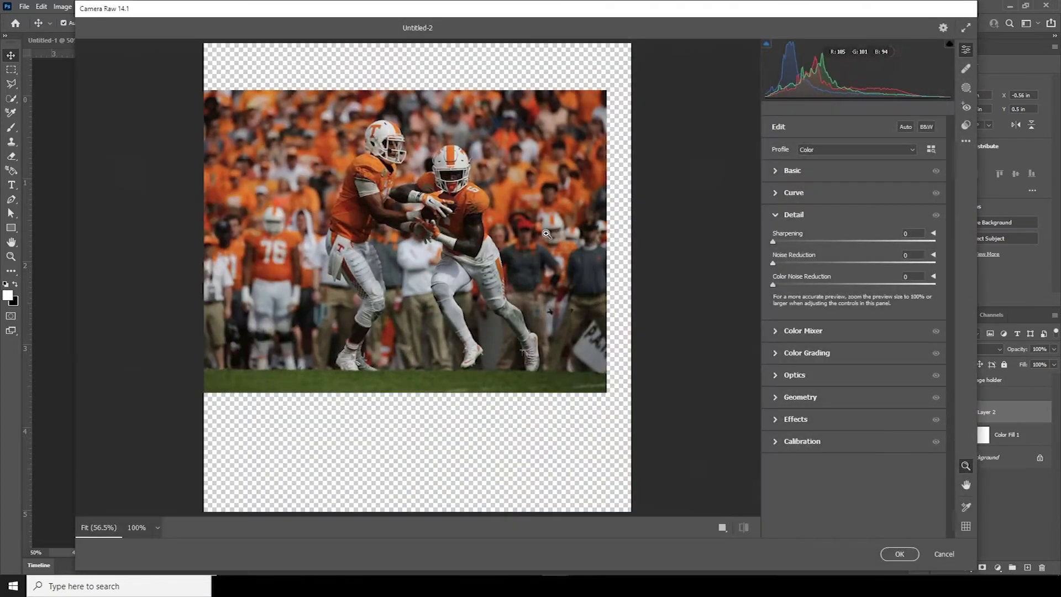
{"action": "left_click", "coordinate": [777, 172]}
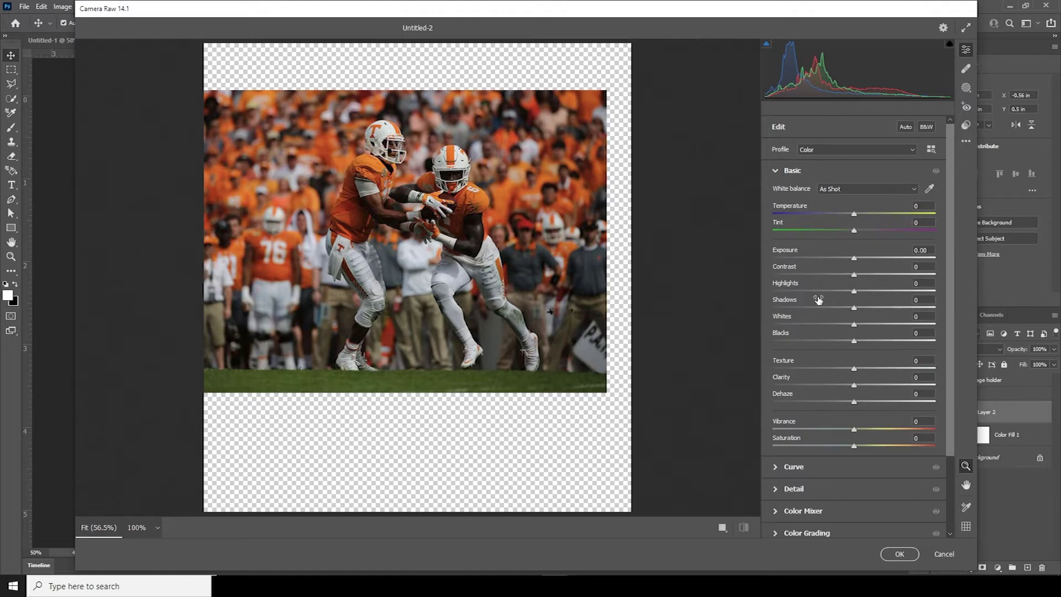
{"action": "left_click", "coordinate": [881, 308]}
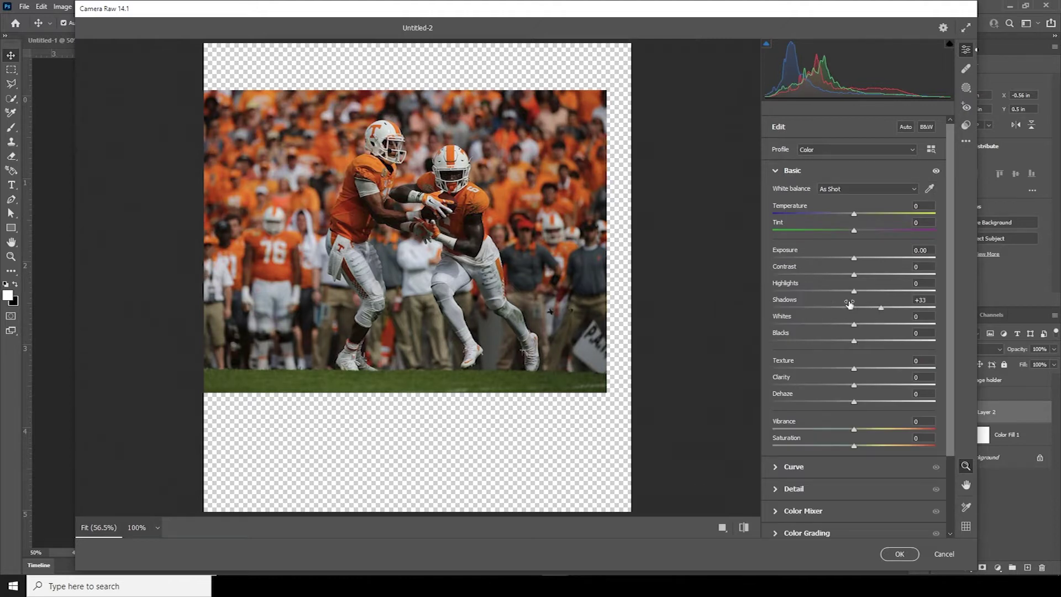
{"action": "left_click", "coordinate": [793, 291]}
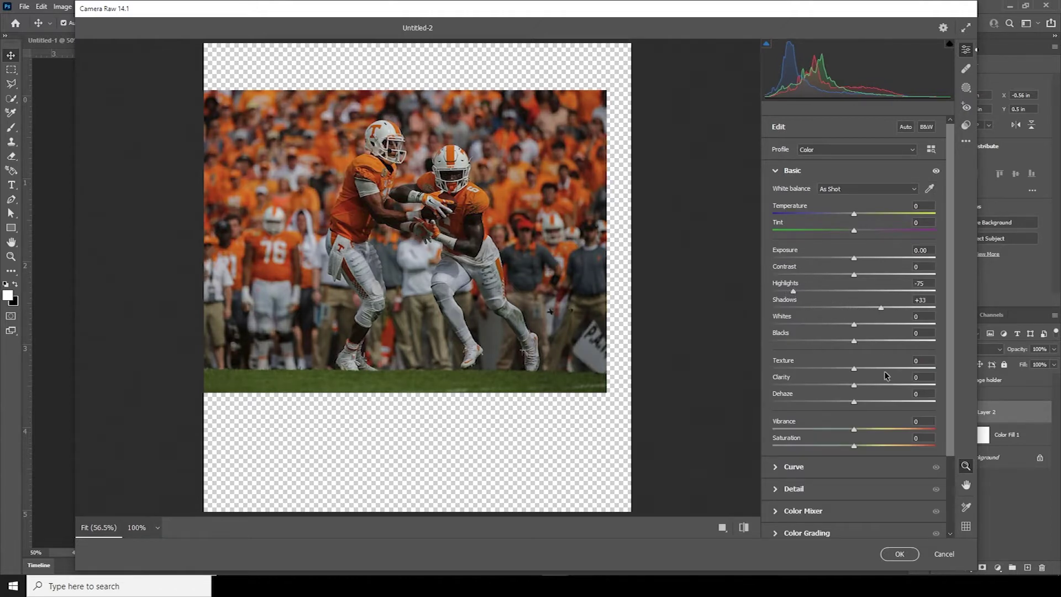
{"action": "left_click", "coordinate": [909, 385]}
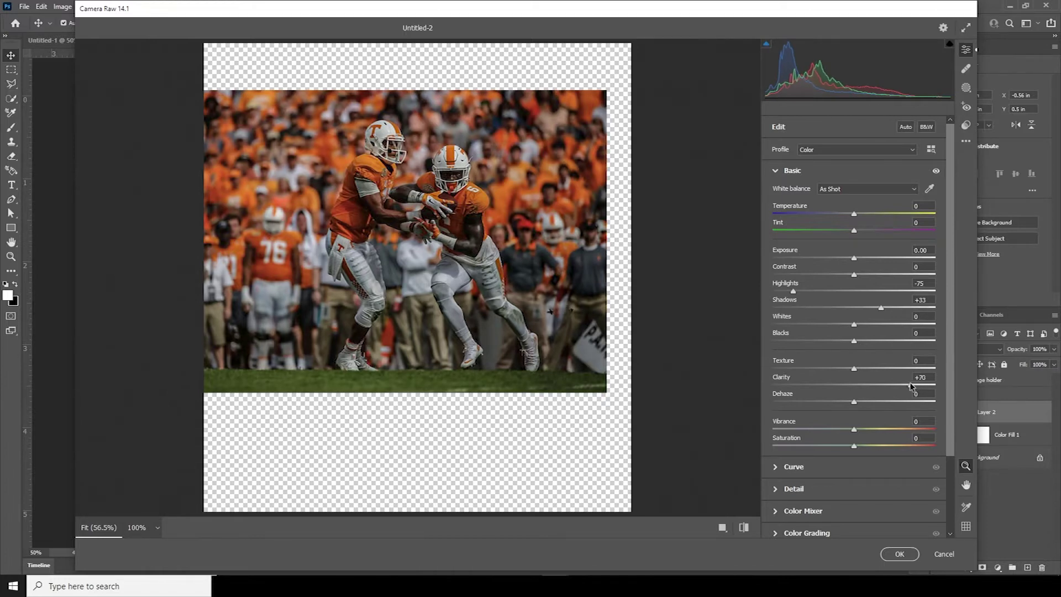
{"action": "left_click", "coordinate": [870, 368]}
{"action": "left_click_drag", "start_coordinate": [801, 446], "coordinate": [743, 447]}
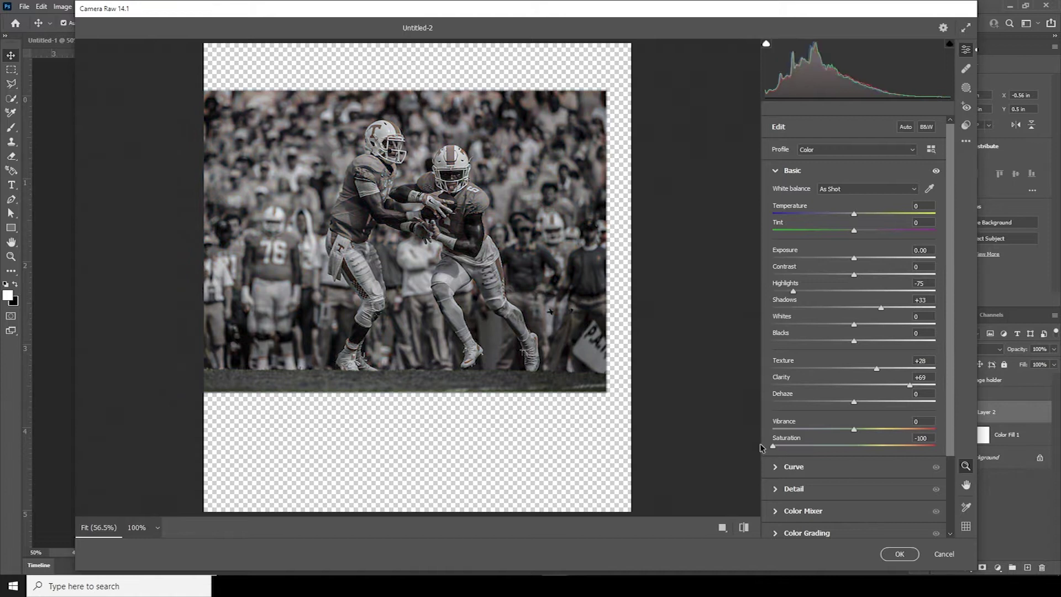
Soften the photo in the Camera Raw details with Noise Reduction 44 and Color Noise Reduction 18
{"action": "scroll", "coordinate": [937, 492], "scroll_direction": "down", "scroll_amount": 3}
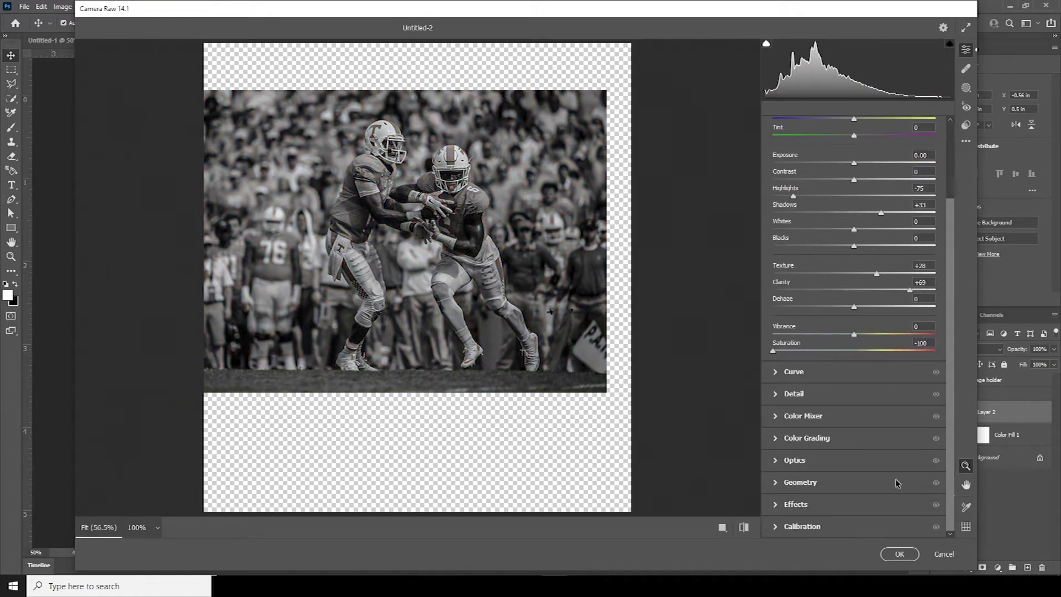
{"action": "left_click", "coordinate": [775, 395]}
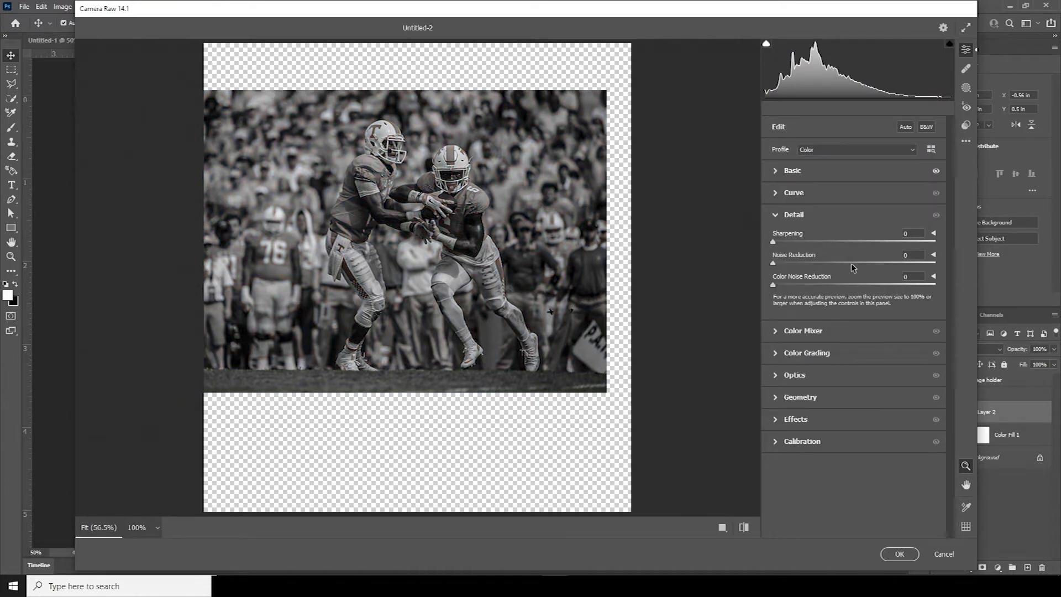
{"action": "left_click_drag", "start_coordinate": [848, 262], "coordinate": [802, 285]}
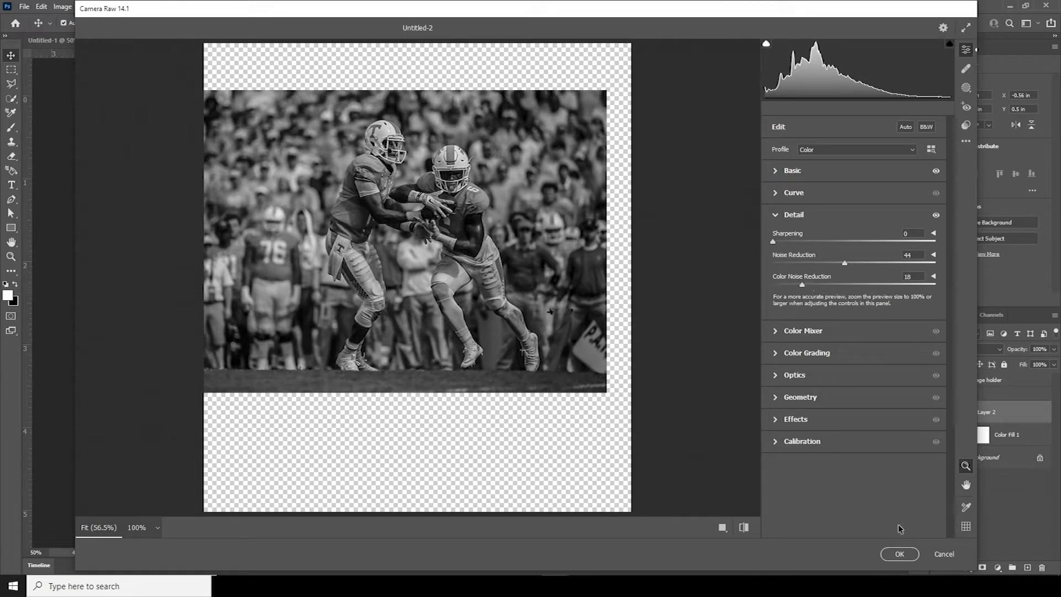
Set Highlights to -93 and Shadows to +12 for the photo, and apply the Camera Raw filter
{"action": "left_click", "coordinate": [776, 172]}
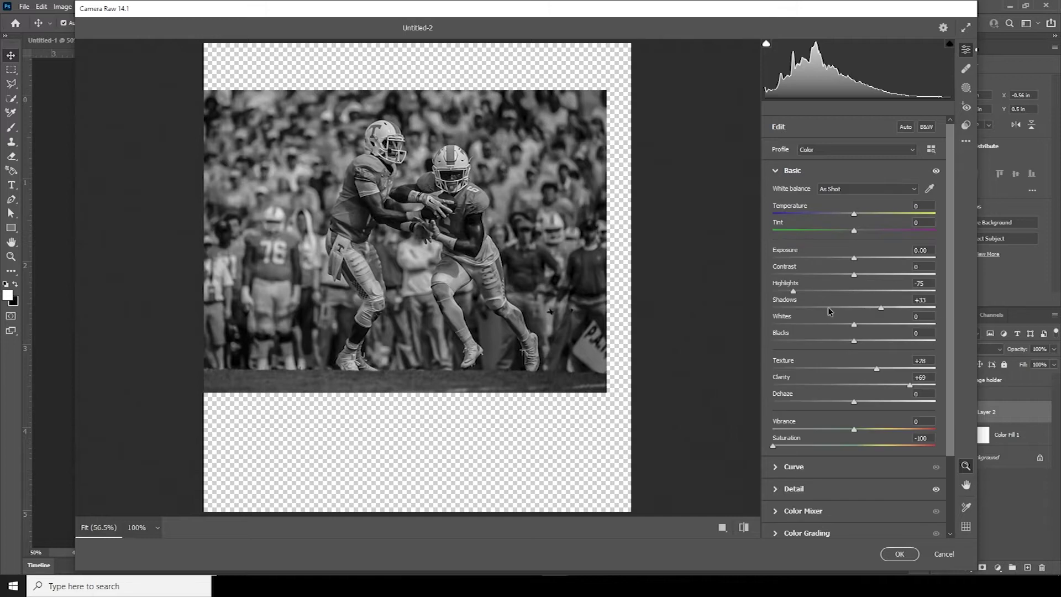
{"action": "left_click_drag", "start_coordinate": [785, 292], "coordinate": [778, 292]}
{"action": "left_click", "coordinate": [864, 308]}
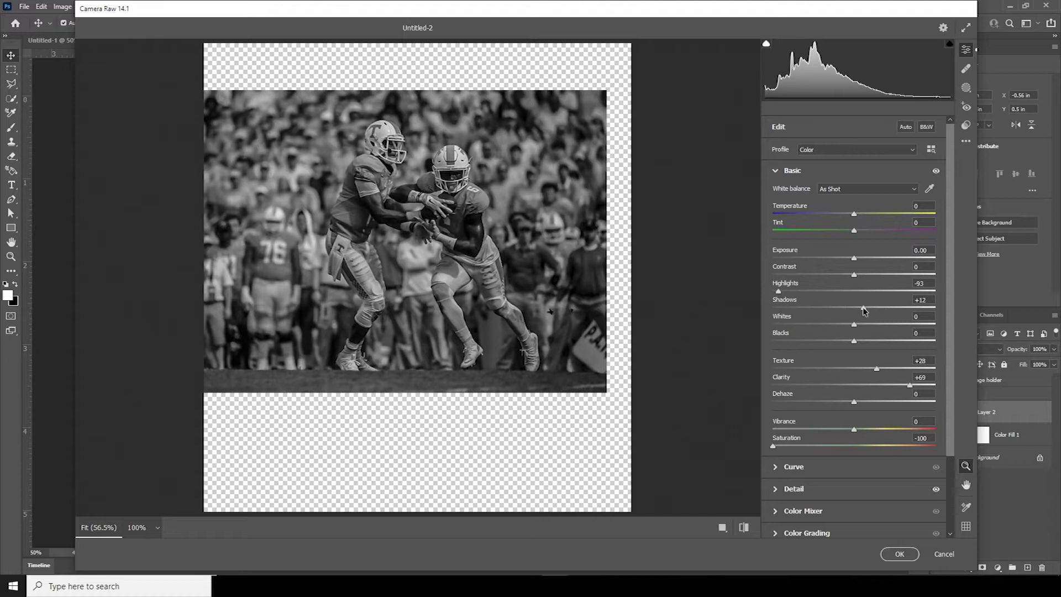
{"action": "left_click", "coordinate": [900, 554]}
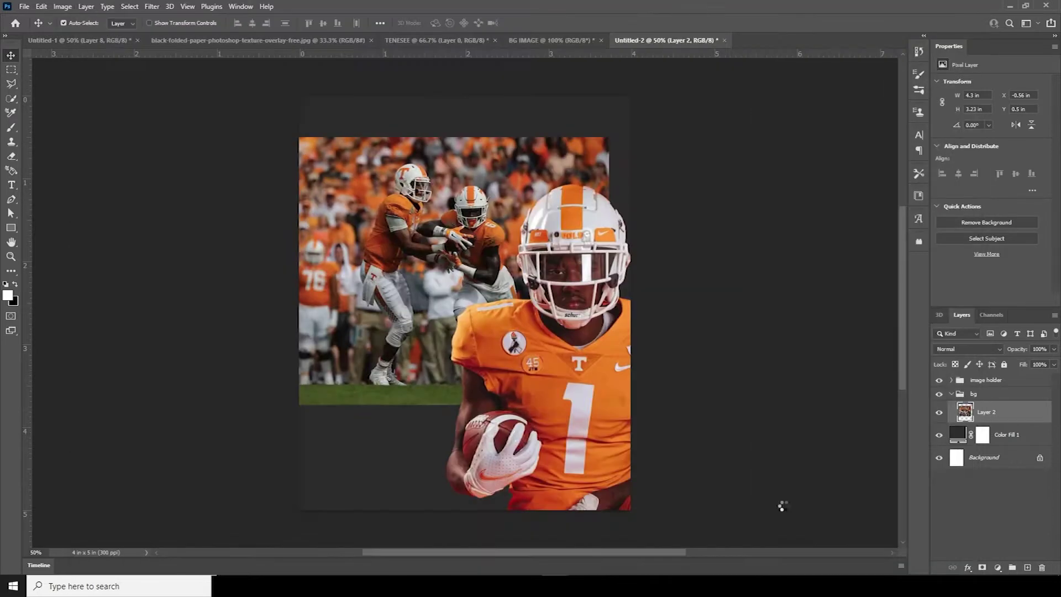
Shift the grayscale photo slightly down and right, and add a layer mask to the bg group
{"action": "left_click_drag", "start_coordinate": [432, 252], "coordinate": [439, 265]}
{"action": "left_click", "coordinate": [951, 394]}
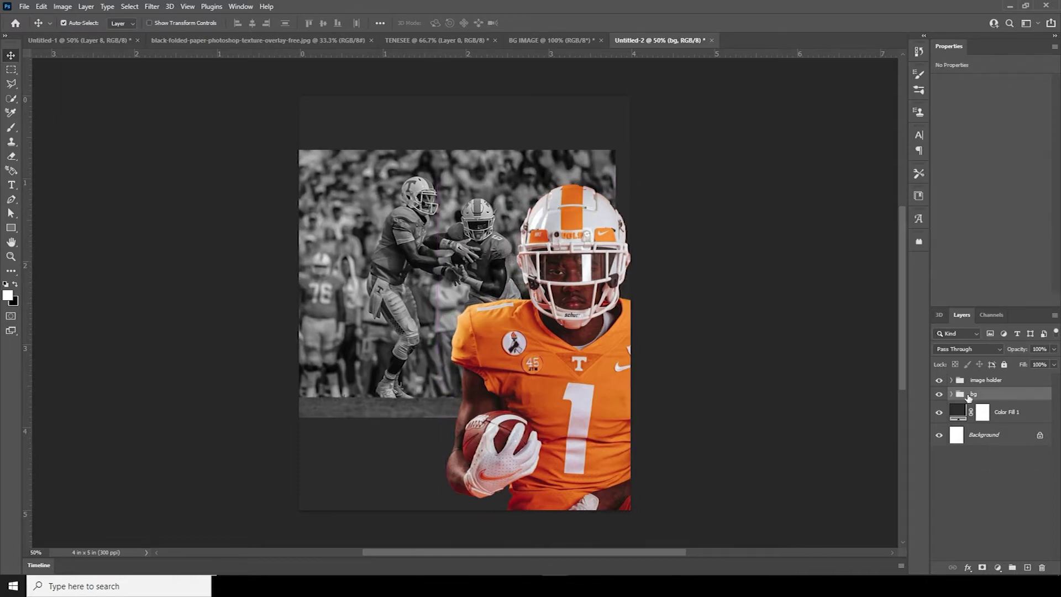
{"action": "left_click", "coordinate": [982, 567]}
Paint black on the bg group's mask with the rough brick-texture brush, resized to about 1300 px, to wear away the photo's edges
{"action": "key", "text": "b"}
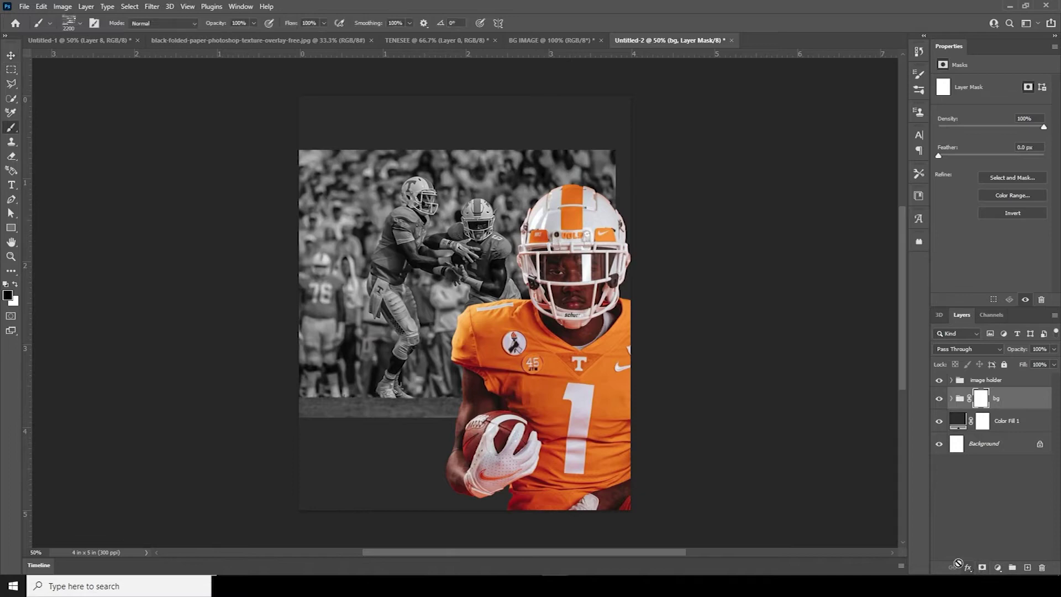
{"action": "left_click", "coordinate": [80, 23]}
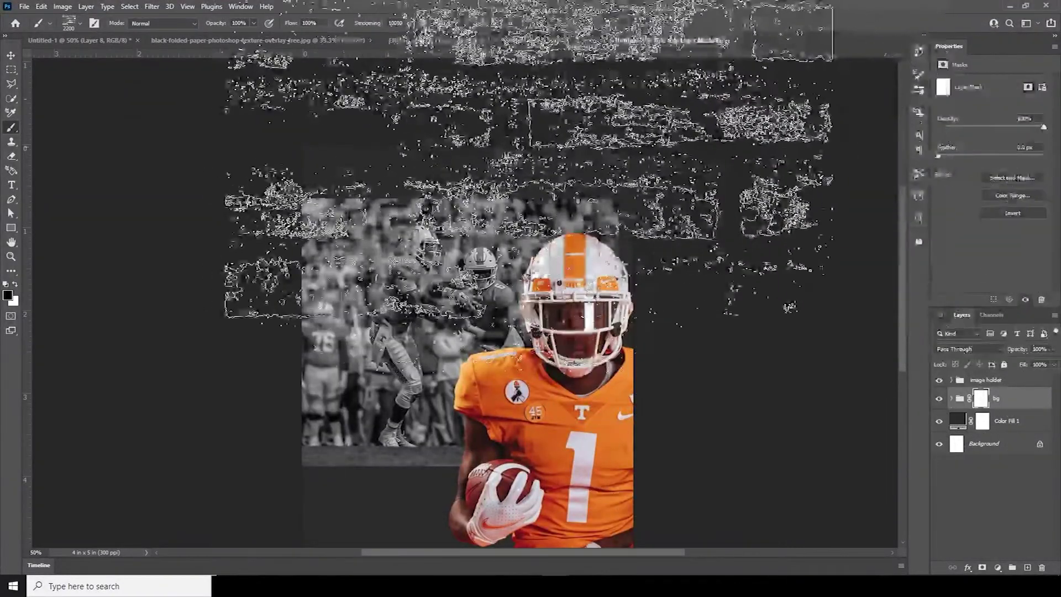
{"action": "key", "text": "bracketleft"}
{"action": "key", "text": "bracketleft"}
{"action": "key", "text": "bracketleft"}
{"action": "key", "text": "bracketleft"}
{"action": "key", "text": "bracketleft"}
{"action": "key", "text": "bracketleft"}
{"action": "key", "text": "bracketleft"}
{"action": "key", "text": "bracketleft"}
{"action": "key", "text": "bracketleft"}
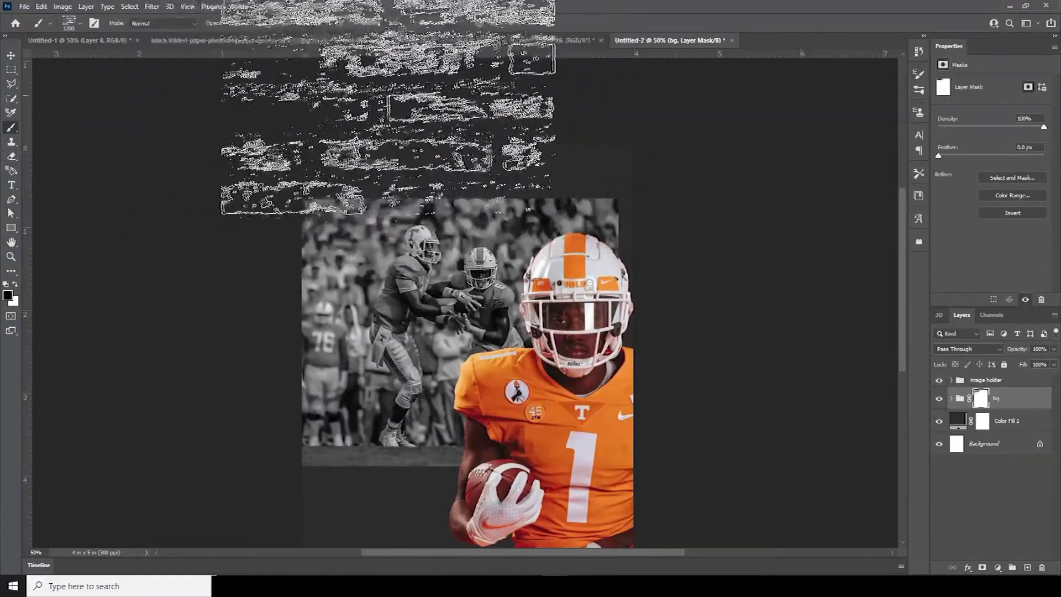
{"action": "key", "text": "bracketright"}
{"action": "key", "text": "bracketright"}
{"action": "key", "text": "bracketright"}
{"action": "key", "text": "bracketright"}
{"action": "key", "text": "bracketright"}
{"action": "key", "text": "bracketright"}
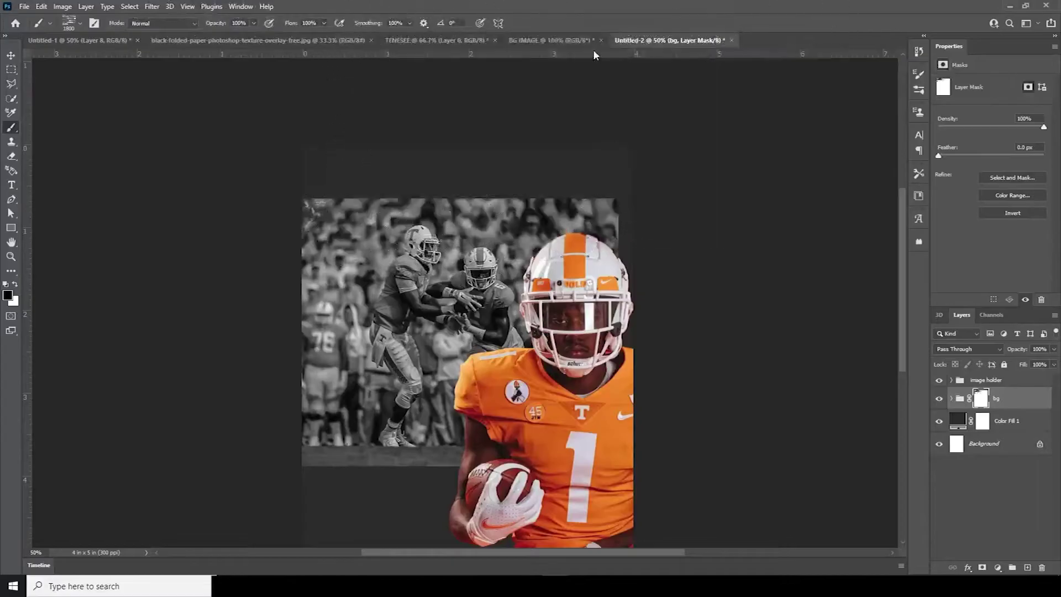
{"action": "key", "text": "bracketleft"}
{"action": "key", "text": "bracketleft"}
{"action": "key", "text": "bracketleft"}
{"action": "key", "text": "bracketleft"}
{"action": "key", "text": "bracketleft"}
{"action": "left_click", "coordinate": [667, 95]}
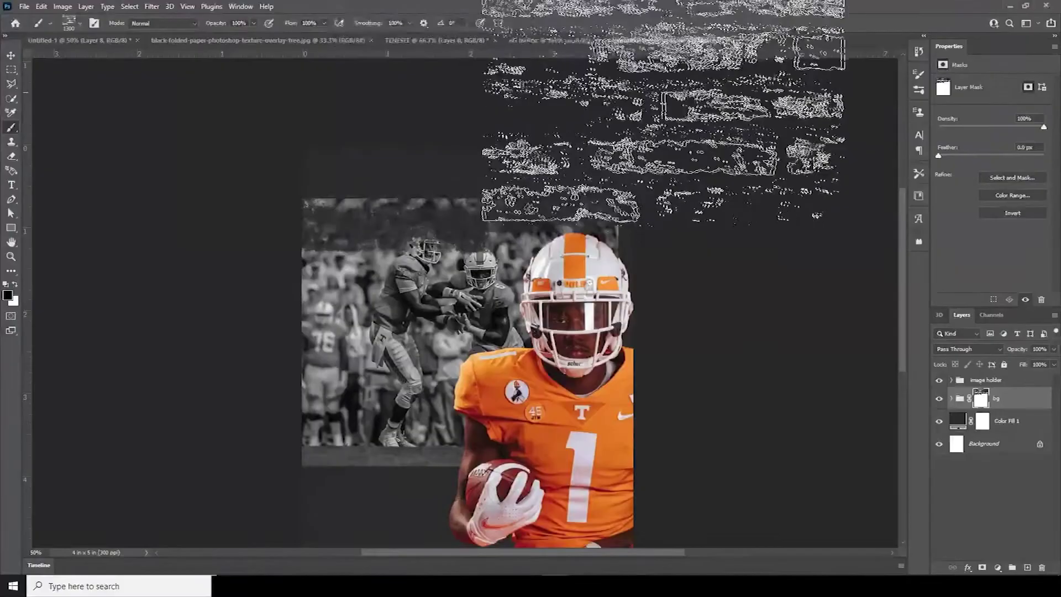
{"action": "scroll", "coordinate": [433, 397], "scroll_direction": "down", "scroll_amount": 3}
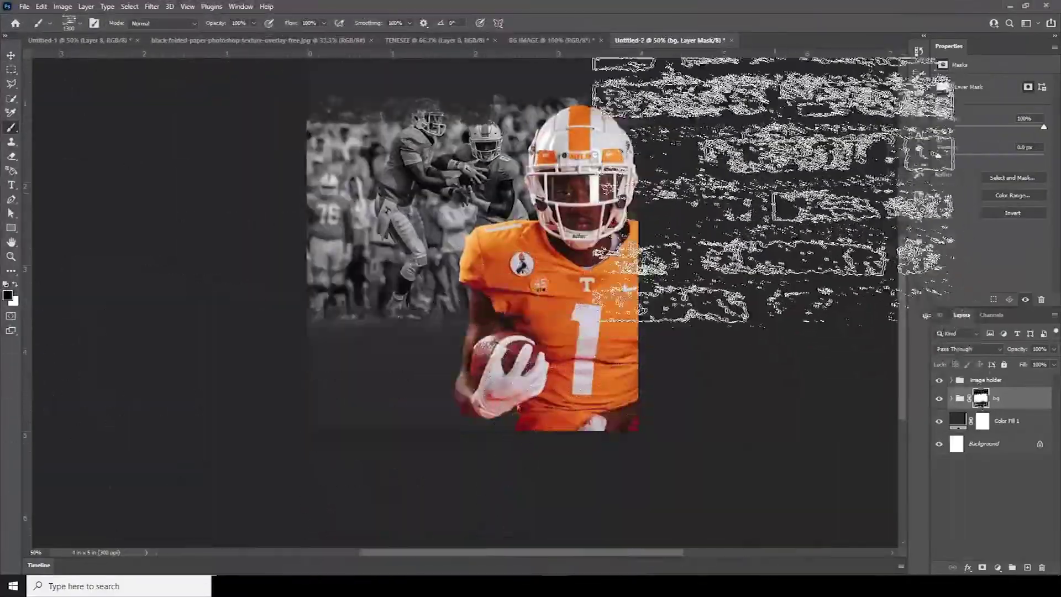
{"action": "scroll", "coordinate": [442, 161], "scroll_direction": "up", "scroll_amount": 3}
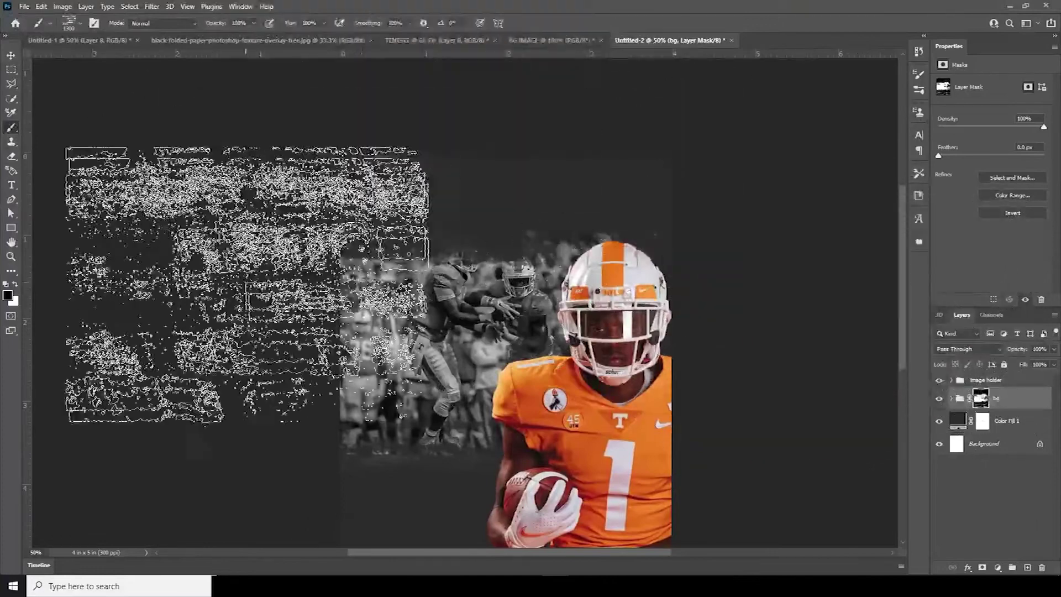
Paint white on the bg group's mask with the rough brush, reduced to about 300–500 px, to bring back the players in the photo
{"action": "key", "text": "x"}
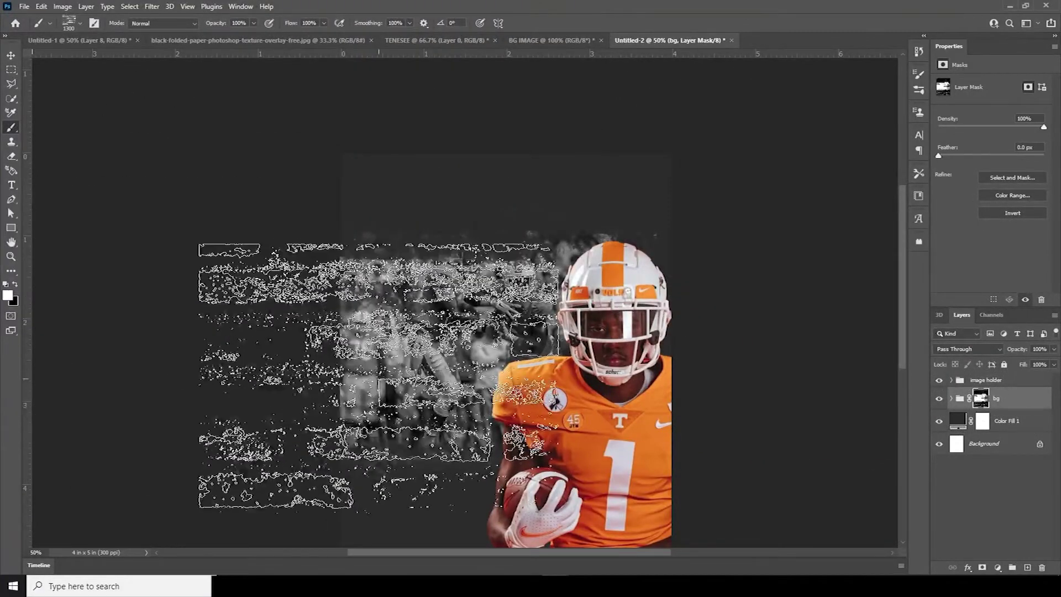
{"action": "mouse_move", "coordinate": [425, 339]}
{"action": "left_mouse_down"}
{"action": "mouse_move", "coordinate": [450, 310]}
{"action": "mouse_move", "coordinate": [448, 332]}
{"action": "mouse_move", "coordinate": [436, 317]}
{"action": "left_mouse_up"}
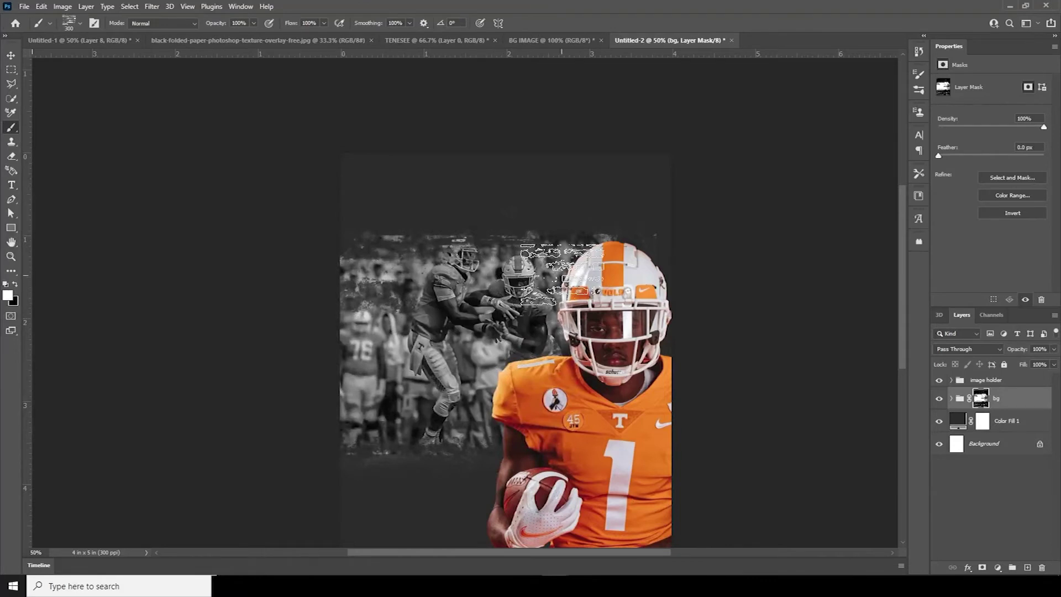
{"action": "key", "text": "bracketright"}
{"action": "key", "text": "bracketright"}
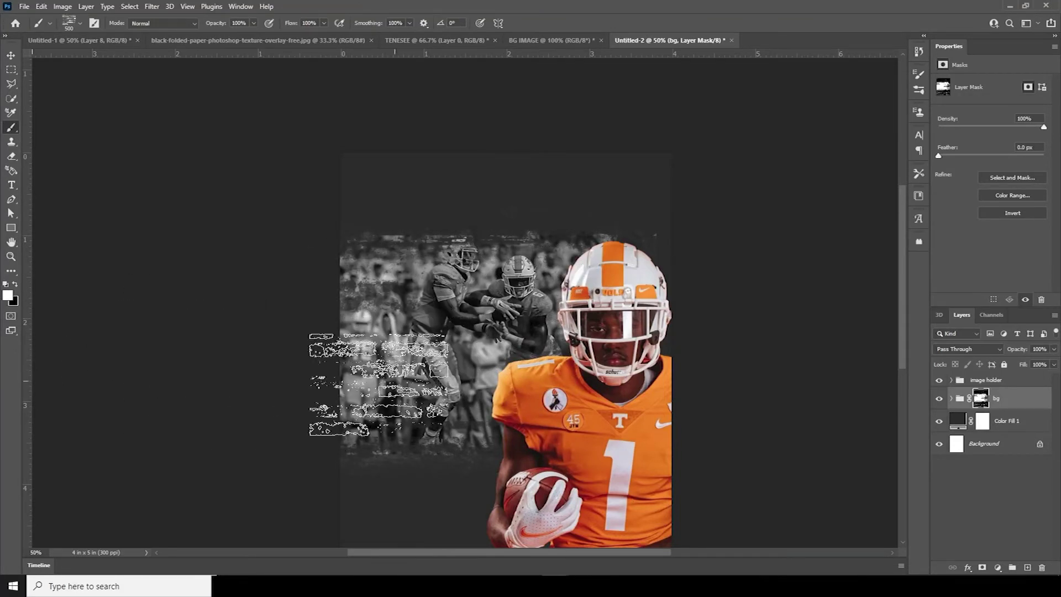
Paint black on the bg group's mask with the brush at about 800 px to wear away the photo's lower left area
{"action": "key", "text": "x"}
{"action": "key", "text": "bracketright"}
{"action": "key", "text": "bracketright"}
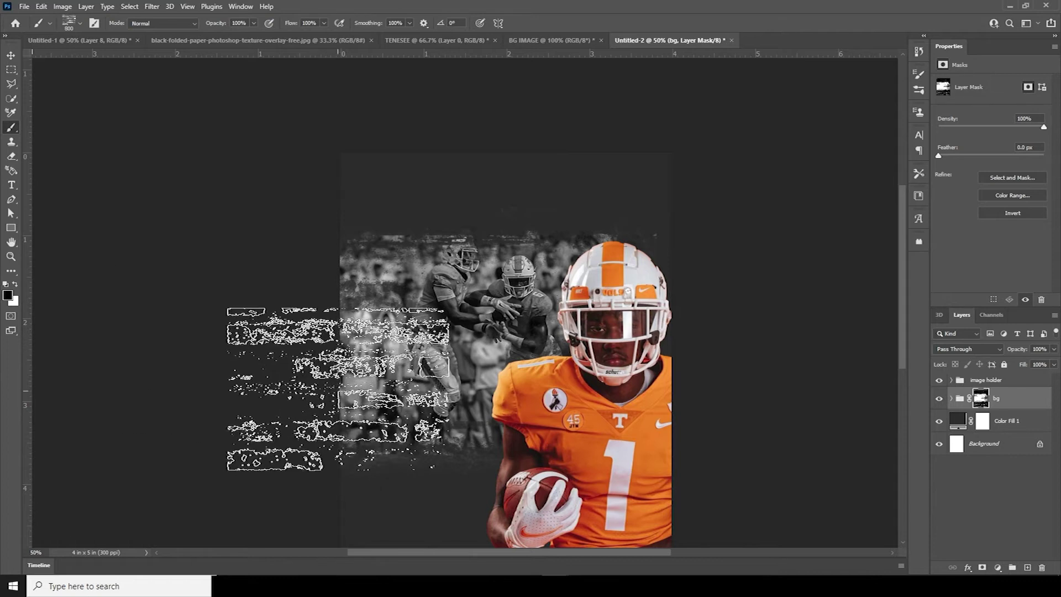
{"action": "key", "text": "bracketleft"}
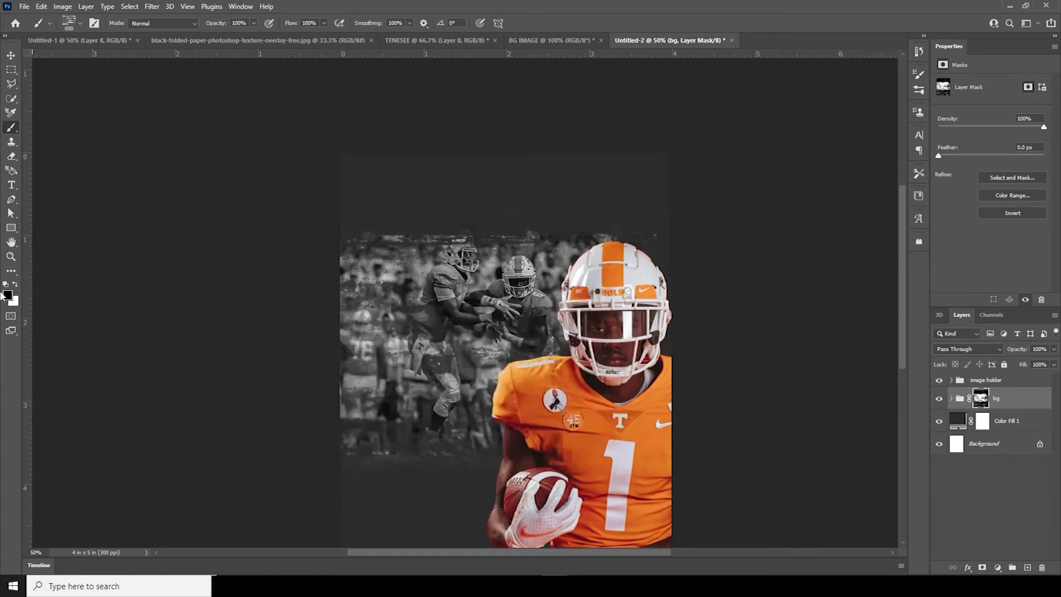
Paint white on the bg group's mask with the brush at 600 and 500 px to partly restore the photo's lower left
{"action": "left_click", "coordinate": [15, 286]}
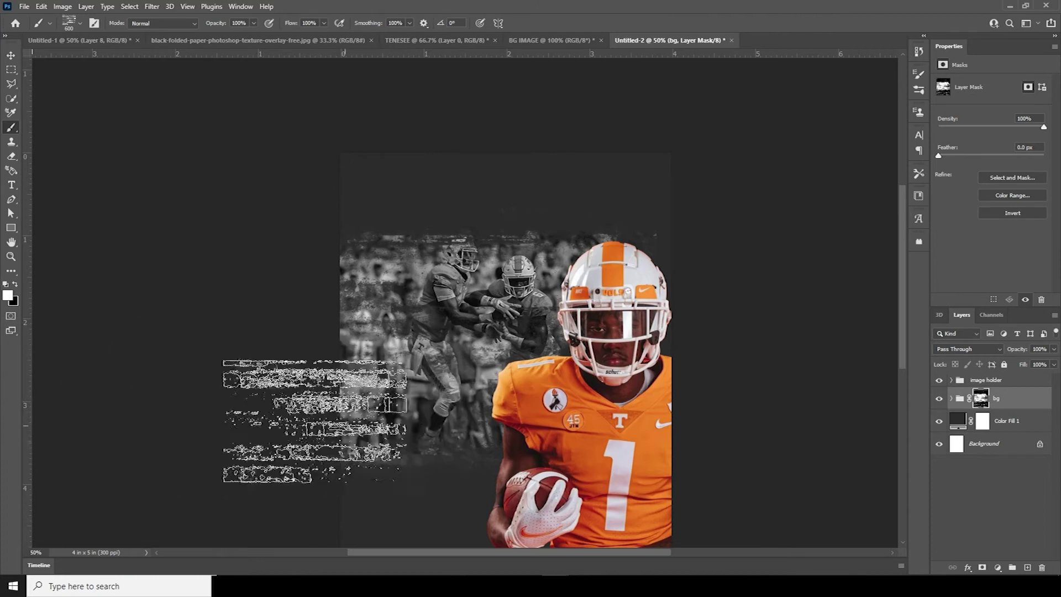
{"action": "key", "text": "bracketleft"}
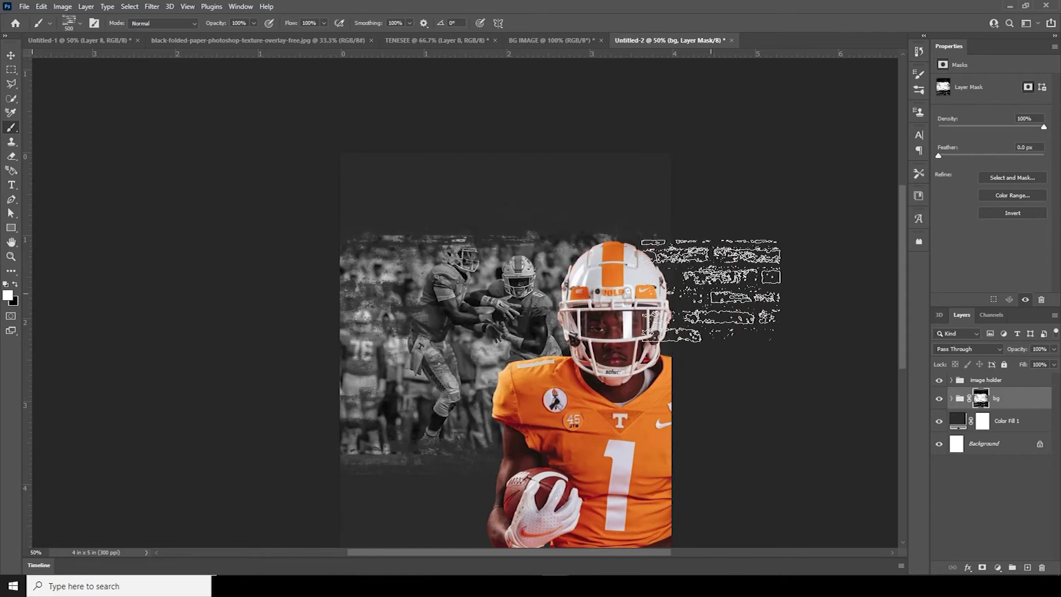
{"action": "key", "text": "x"}
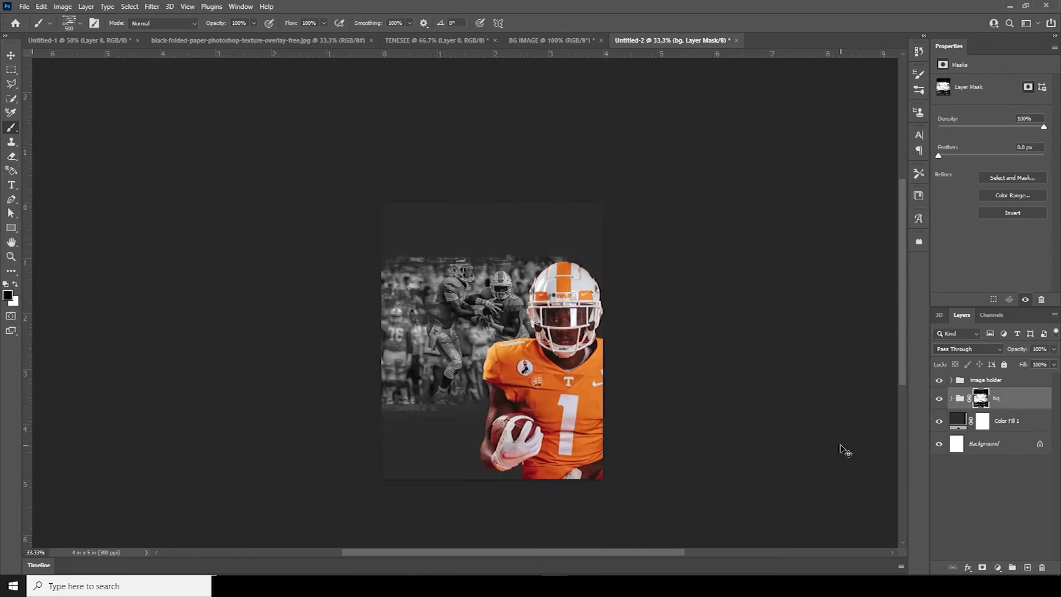
{"action": "left_click_drag", "start_coordinate": [553, 430], "coordinate": [566, 369]}
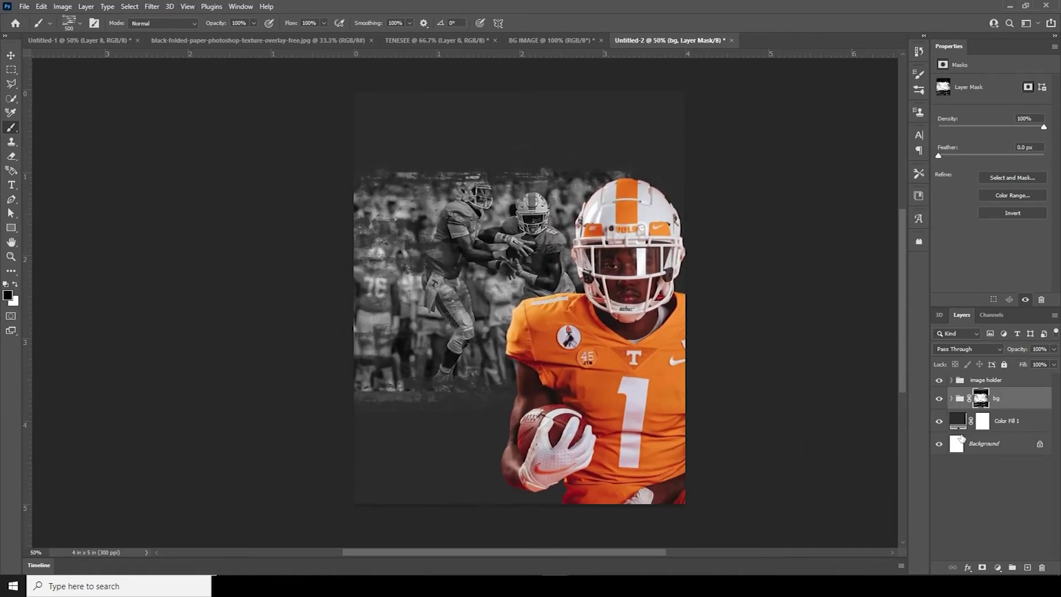
Add a new layer above the Color Fill and stamp white texture across the whole poster with a greatly enlarged rough brush
{"action": "left_click", "coordinate": [962, 432]}
{"action": "left_click", "coordinate": [1025, 568]}
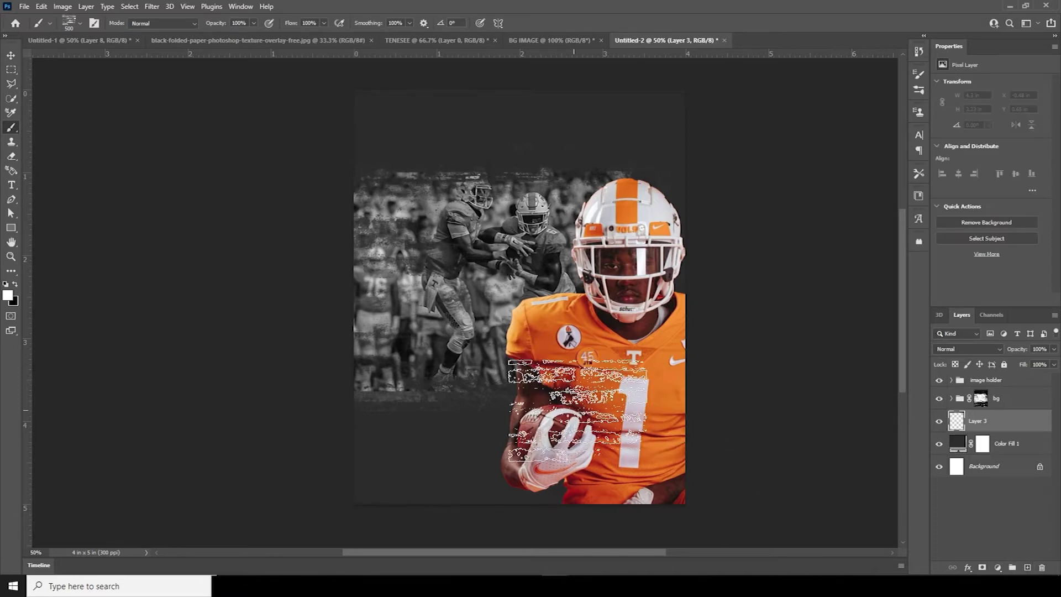
{"action": "key", "text": "bracketright"}
{"action": "key", "text": "bracketright"}
{"action": "key", "text": "bracketright"}
{"action": "key", "text": "bracketright"}
{"action": "key", "text": "bracketright"}
{"action": "key", "text": "bracketright"}
{"action": "key", "text": "bracketright"}
{"action": "key", "text": "bracketright"}
{"action": "key", "text": "bracketright"}
{"action": "key", "text": "bracketright"}
{"action": "key", "text": "bracketright"}
{"action": "key", "text": "bracketright"}
{"action": "key", "text": "bracketright"}
{"action": "key", "text": "bracketright"}
{"action": "key", "text": "bracketright"}
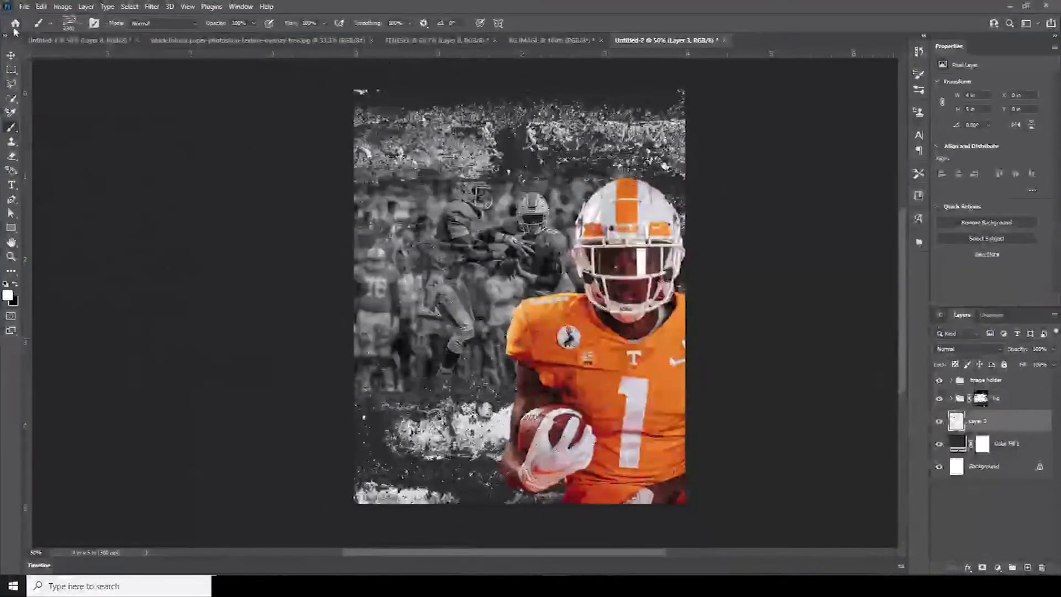
Lower the white texture layer's opacity to 14%
{"action": "left_click", "coordinate": [10, 55]}
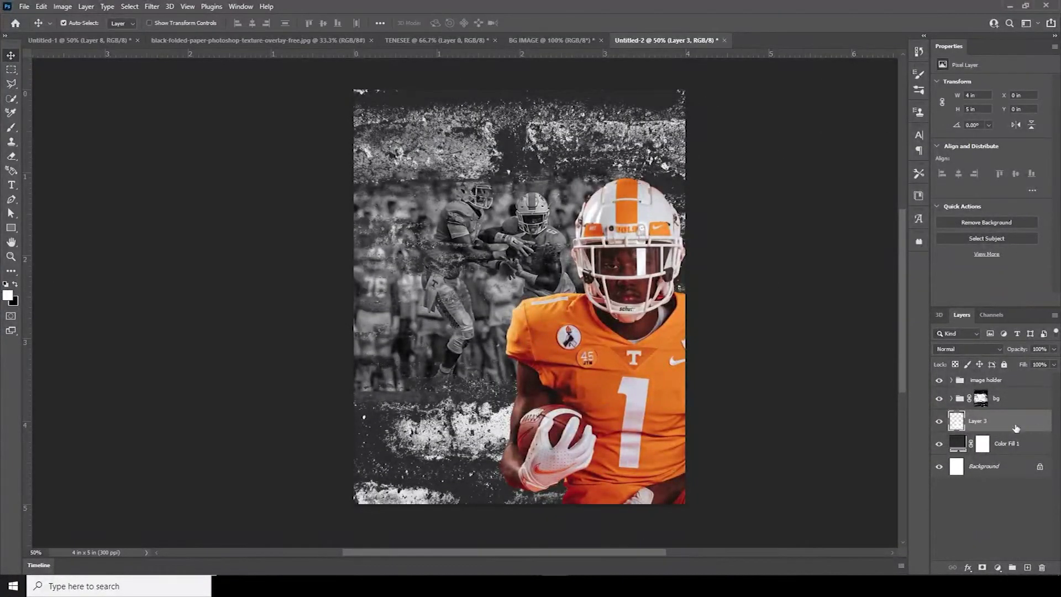
{"action": "left_click_drag", "start_coordinate": [1014, 361], "coordinate": [1009, 359]}
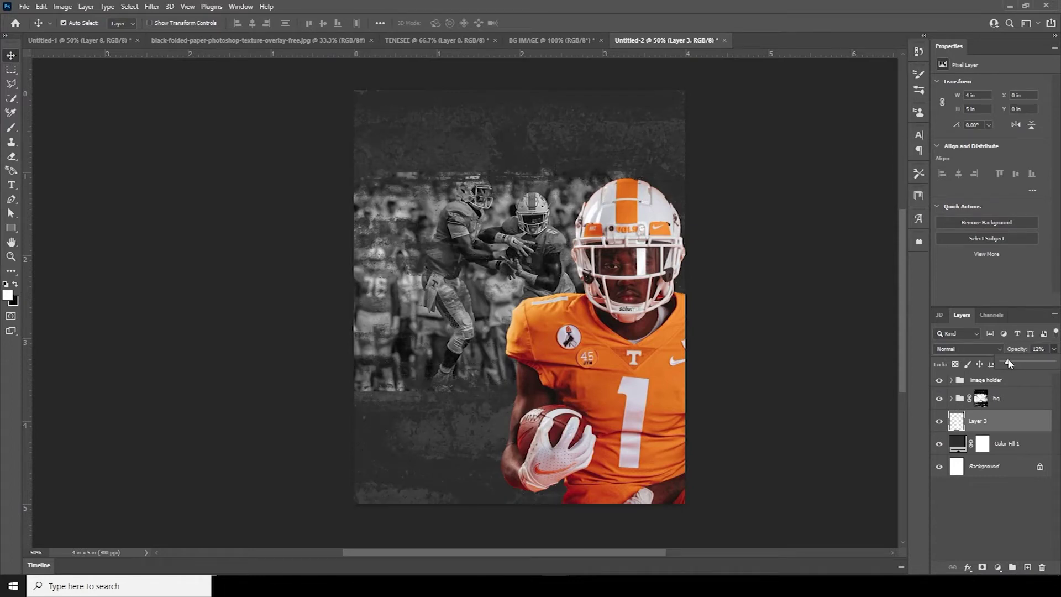
{"action": "left_click", "coordinate": [10, 59]}
Draw a black rectangle of about 448 x 622 px over the photo's left side and round its corners to about 0.42 in
{"action": "left_click", "coordinate": [11, 229]}
{"action": "left_click", "coordinate": [69, 228]}
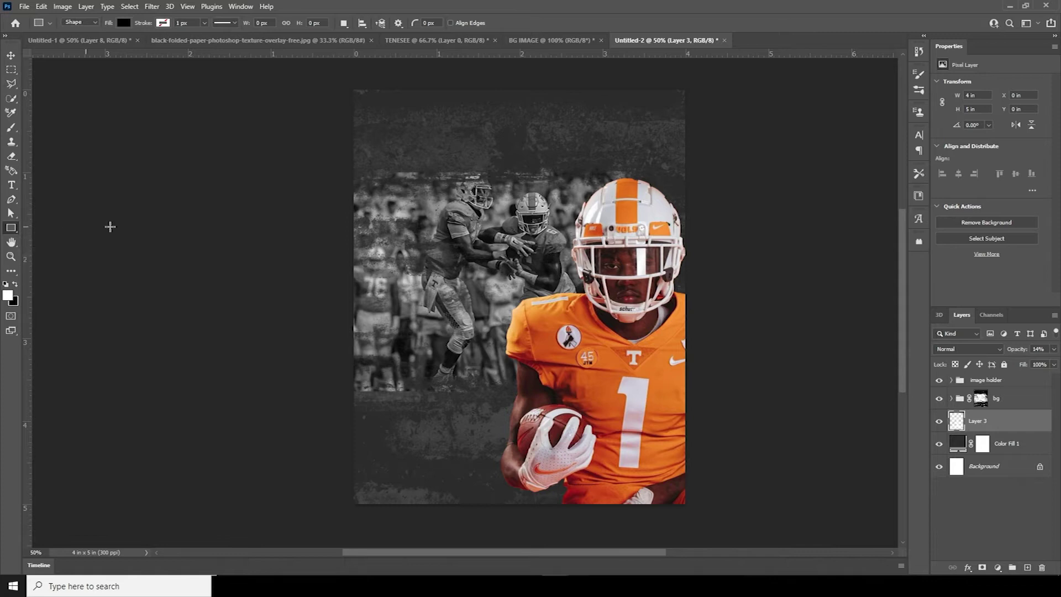
{"action": "left_click_drag", "start_coordinate": [325, 154], "coordinate": [449, 326]}
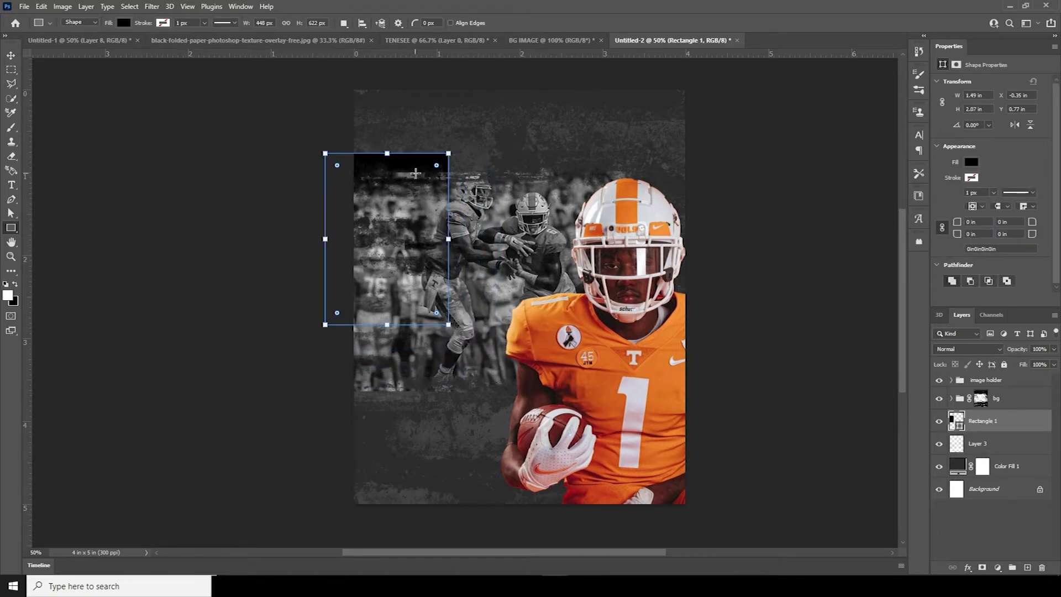
{"action": "left_click_drag", "start_coordinate": [437, 167], "coordinate": [442, 192]}
Move the rectangle layer above the image holder group and fill it with orange #d15610 sampled from the jersey
{"action": "left_click_drag", "start_coordinate": [961, 427], "coordinate": [962, 378]}
{"action": "double_click", "coordinate": [960, 390]}
{"action": "left_click", "coordinate": [580, 319]}
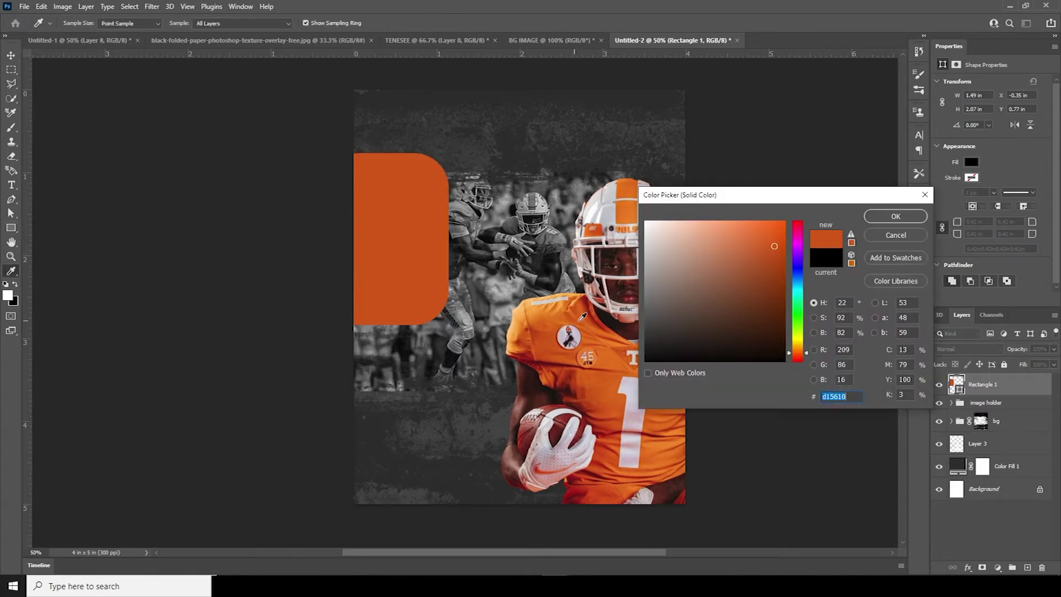
{"action": "left_click", "coordinate": [896, 216]}
Set the rectangle's blend mode to Overlay and change its fill to the brighter orange #e26c07
{"action": "left_click", "coordinate": [954, 349]}
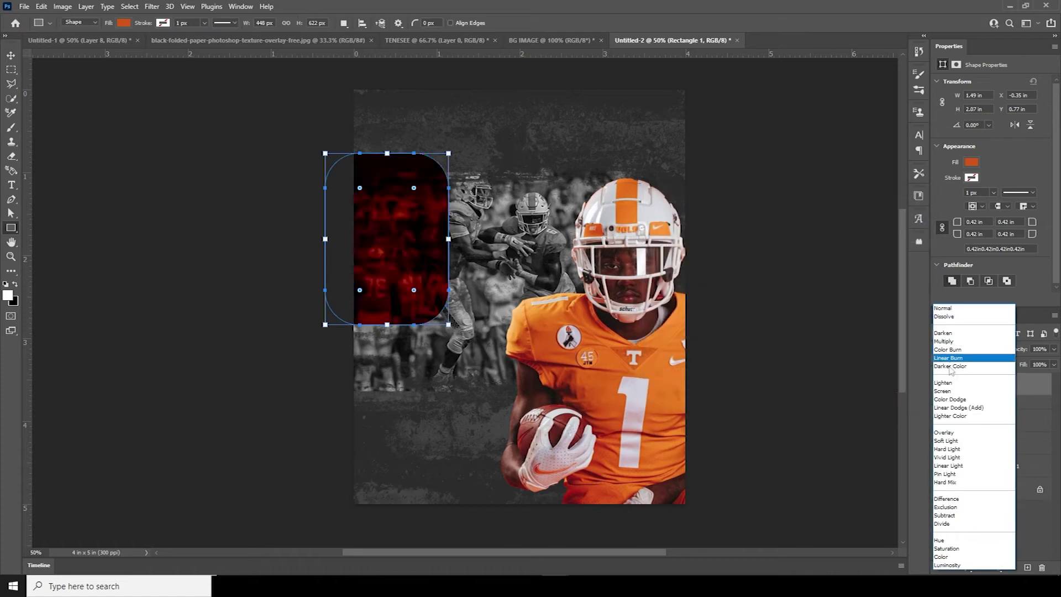
{"action": "left_click", "coordinate": [944, 434]}
{"action": "double_click", "coordinate": [959, 388]}
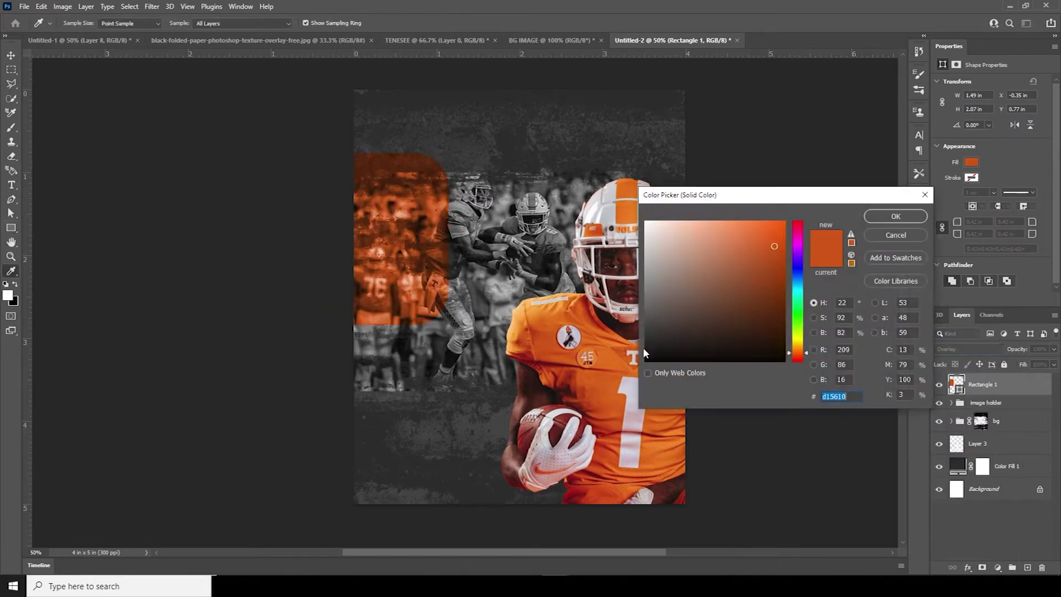
{"action": "left_click", "coordinate": [626, 209]}
{"action": "left_click_drag", "start_coordinate": [776, 236], "coordinate": [781, 236]}
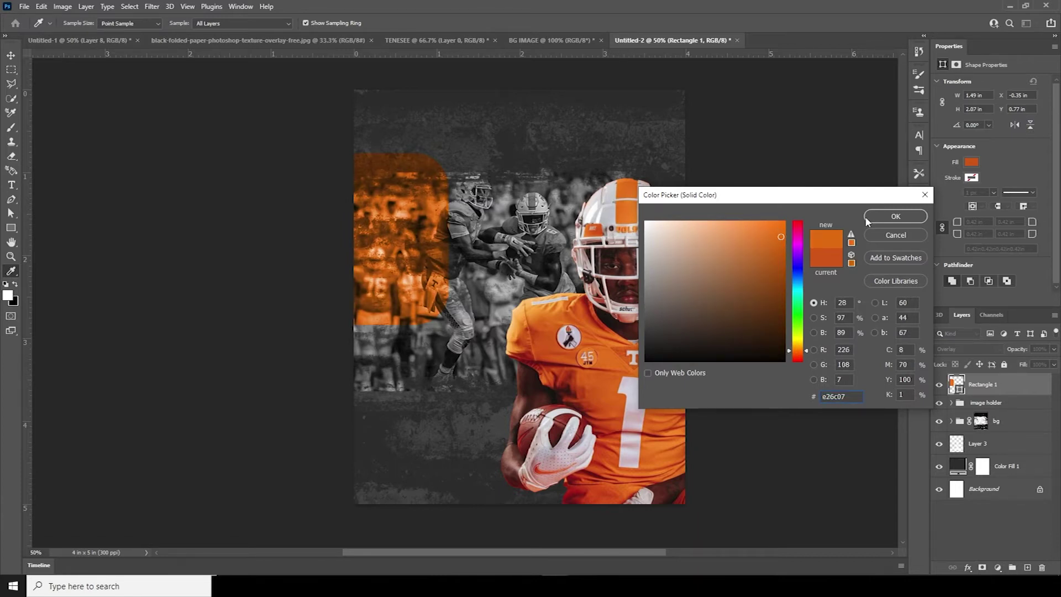
{"action": "left_click", "coordinate": [868, 218]}
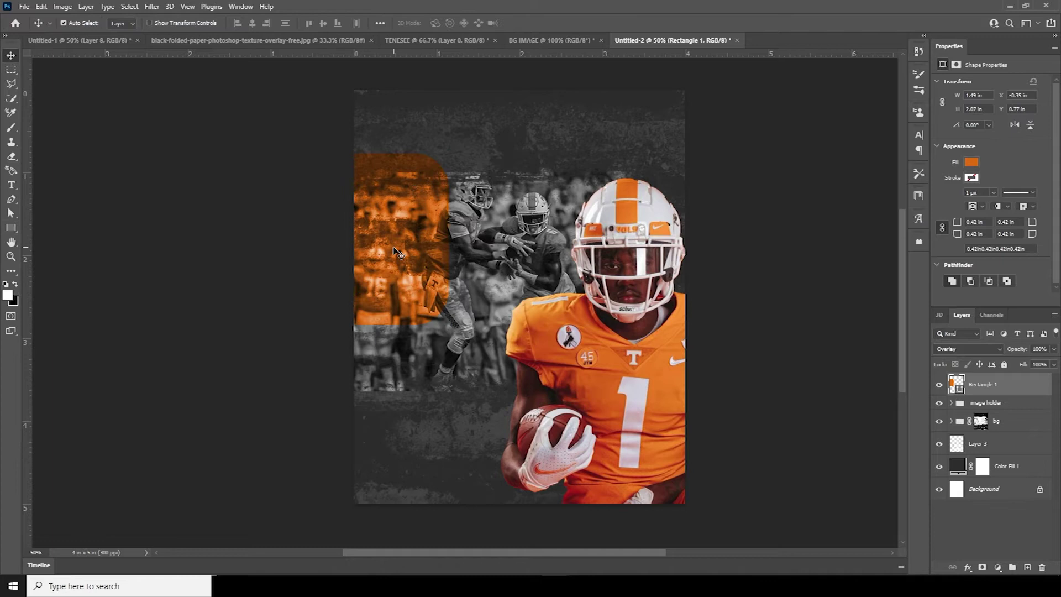
Move the orange rectangle down and slightly right so it sits over the left part of the game photo
{"action": "key", "text": "ctrl+t"}
{"action": "left_click_drag", "start_coordinate": [398, 253], "coordinate": [410, 296]}
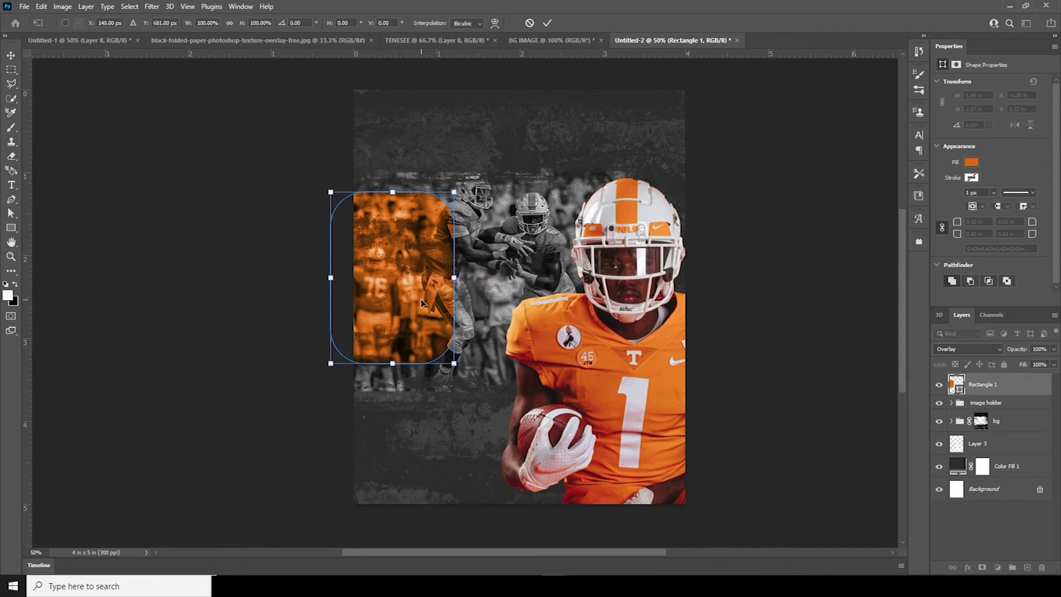
{"action": "key", "text": "Return"}
Add the text TENNESSEE below the left half of the game photo and set it in Khand Bold
{"action": "left_click", "coordinate": [11, 184]}
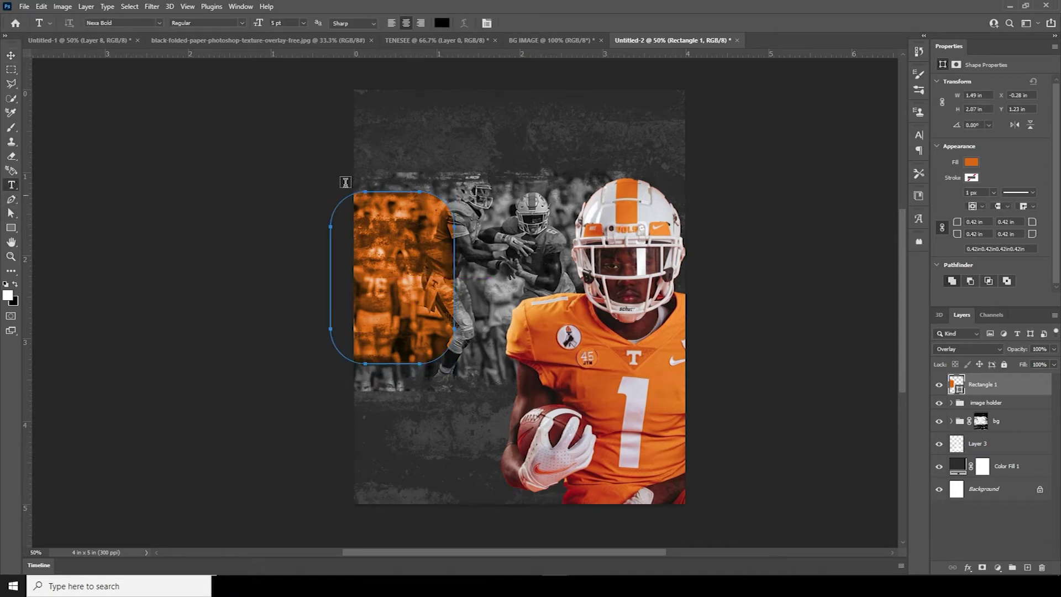
{"action": "left_click", "coordinate": [434, 125]}
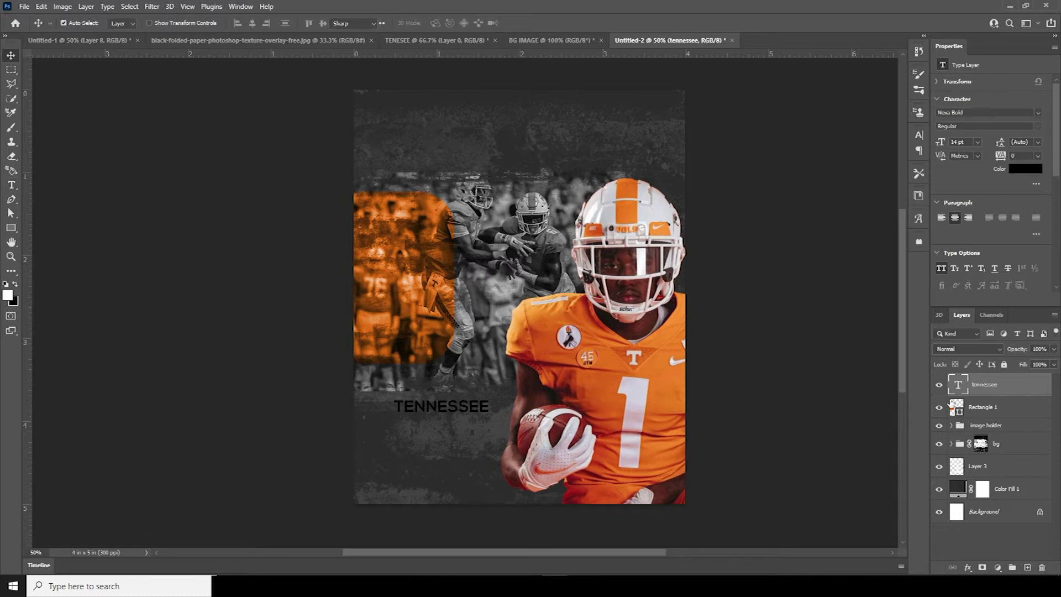
{"action": "double_click", "coordinate": [958, 384]}
{"action": "left_click", "coordinate": [1001, 113]}
{"action": "type", "text": "k"}
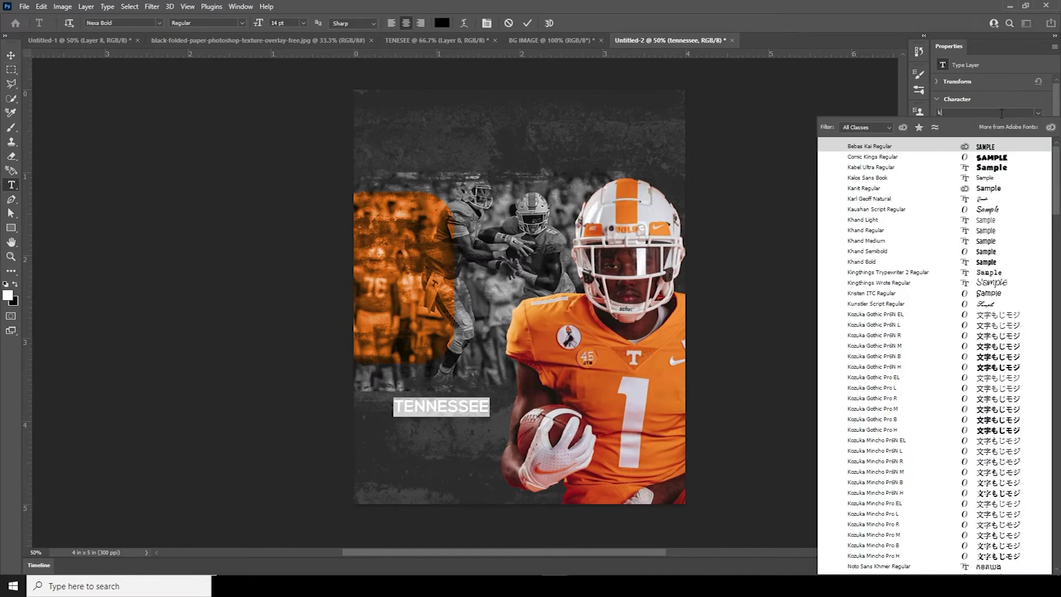
{"action": "type", "text": "ha"}
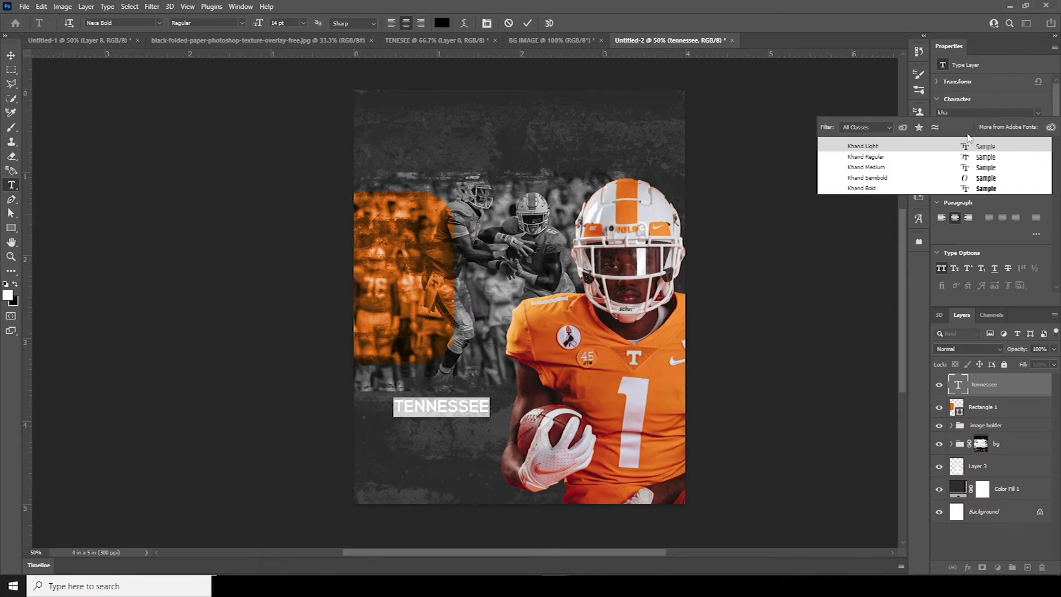
{"action": "left_click", "coordinate": [875, 189]}
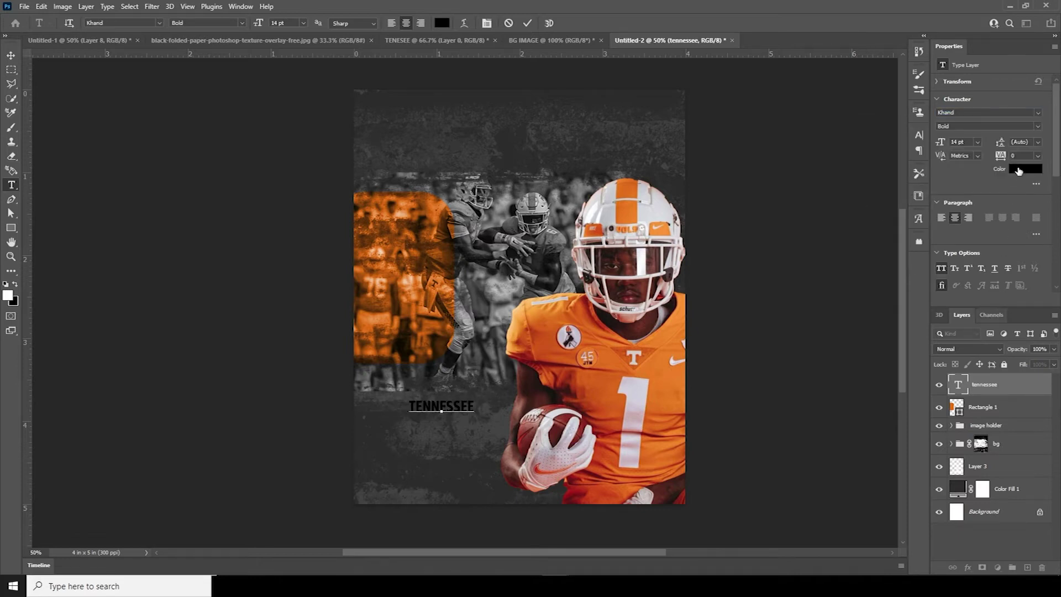
Color the TENNESSEE text orange #e88620, sampled from the player's jersey
{"action": "left_click", "coordinate": [1025, 169]}
{"action": "left_click", "coordinate": [557, 310]}
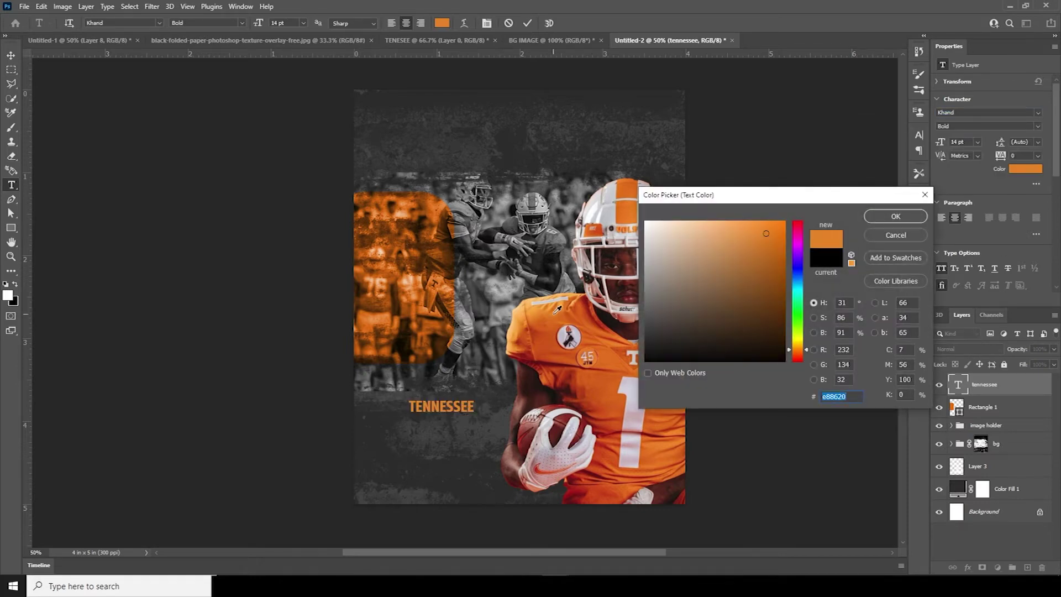
{"action": "left_click", "coordinate": [894, 217]}
{"action": "left_click", "coordinate": [10, 55]}
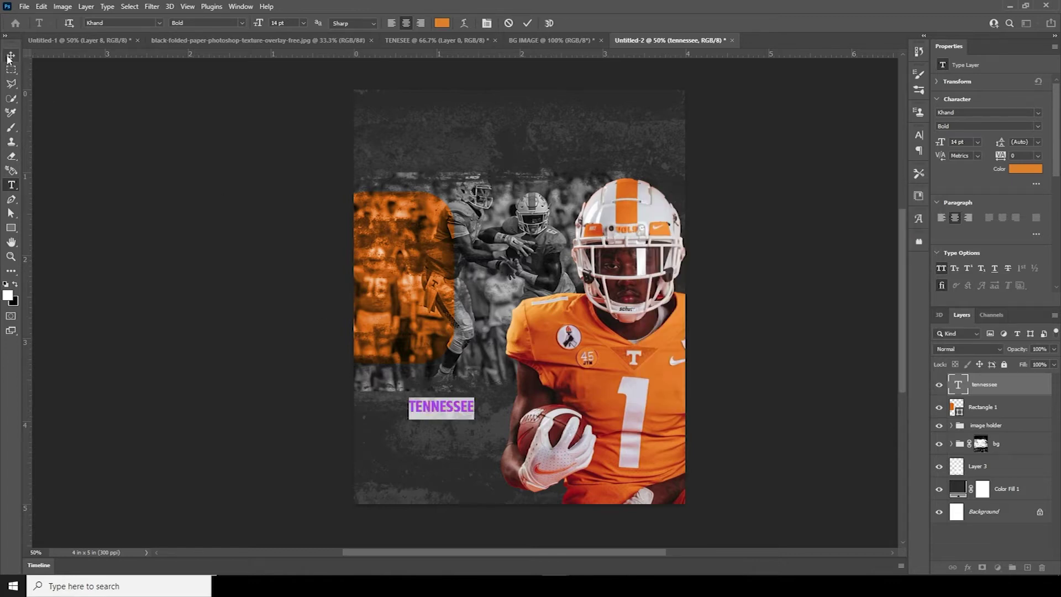
Scale the TENNESSEE text up to about 32 pt and place it over the photo's lower edge beside the player
{"action": "key", "text": "ctrl+t"}
{"action": "left_click_drag", "start_coordinate": [473, 420], "coordinate": [487, 388]}
{"action": "key", "text": "Return"}
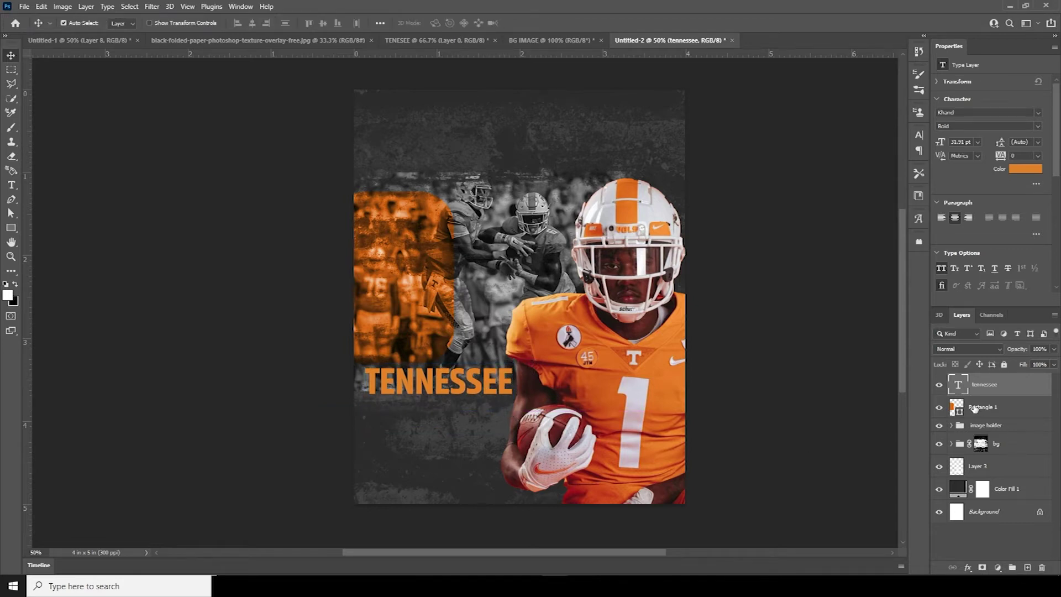
Place the TENNESSEE text behind the player, enlarged to about 34.91 pt, and duplicate it directly underneath
{"action": "left_click_drag", "start_coordinate": [973, 394], "coordinate": [962, 437]}
{"action": "key", "text": "ctrl+t"}
{"action": "left_click_drag", "start_coordinate": [514, 410], "coordinate": [480, 430]}
{"action": "key", "text": "Return"}
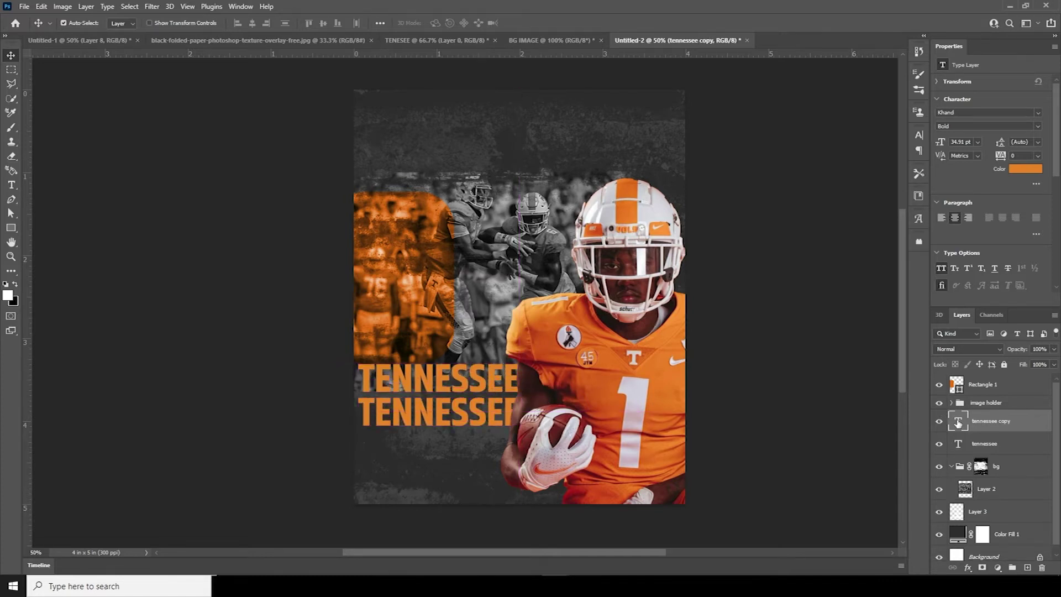
Replace the wording of the lower TENNESSEE copy with FOOTBALL
{"action": "double_click", "coordinate": [958, 423]}
{"action": "type", "text": "FOOTBALL"}
{"action": "key", "text": "ctrl+Return"}
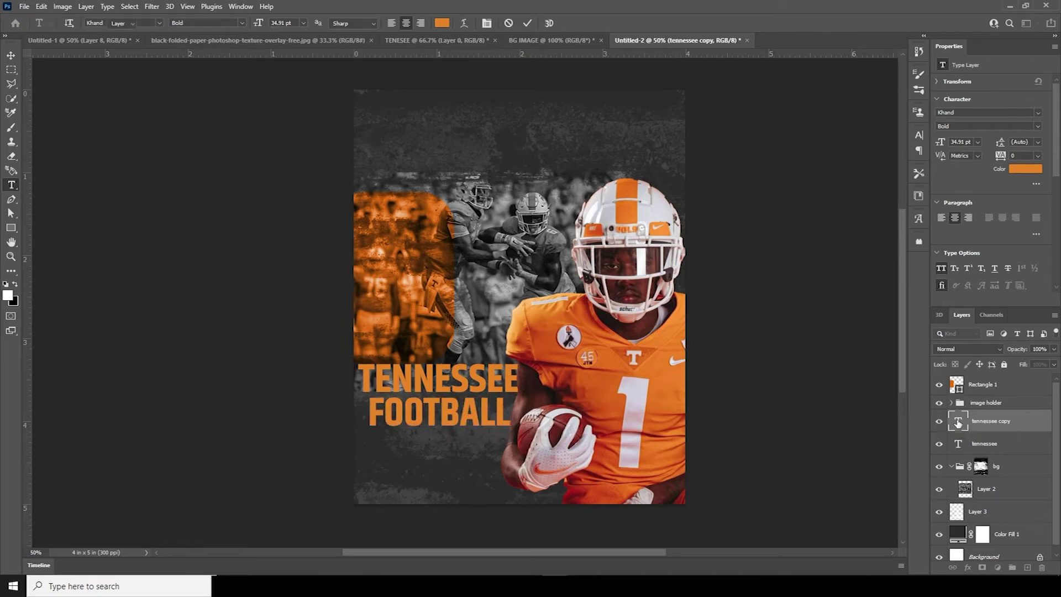
Reduce the FOOTBALL text's font size to 12 pt
{"action": "double_click", "coordinate": [958, 423]}
{"action": "left_click_drag", "start_coordinate": [954, 142], "coordinate": [891, 139]}
{"action": "key", "text": "Down"}
{"action": "key", "text": "Down"}
{"action": "key", "text": "Down"}
{"action": "key", "text": "Down"}
{"action": "key", "text": "Down"}
{"action": "key", "text": "Down"}
{"action": "key", "text": "Down"}
{"action": "key", "text": "Down"}
{"action": "key", "text": "Down"}
{"action": "key", "text": "Down"}
{"action": "key", "text": "Down"}
{"action": "key", "text": "Down"}
{"action": "key", "text": "Down"}
{"action": "key", "text": "Down"}
{"action": "key", "text": "Down"}
{"action": "key", "text": "Down"}
{"action": "key", "text": "Down"}
{"action": "key", "text": "Down"}
{"action": "key", "text": "Down"}
{"action": "key", "text": "Down"}
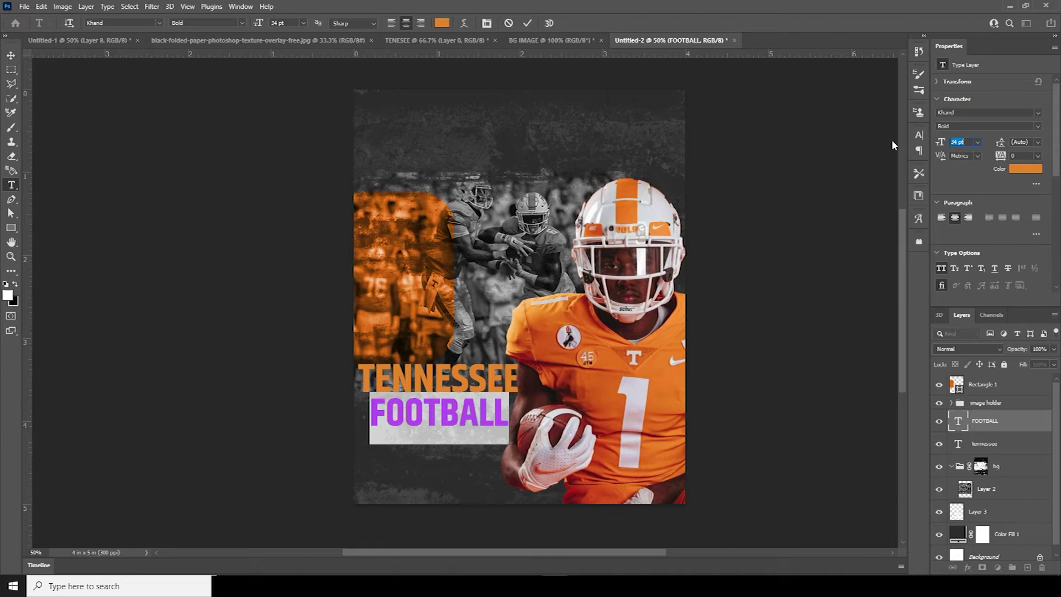
{"action": "key", "text": "Down"}
{"action": "key", "text": "Down"}
{"action": "key", "text": "Down"}
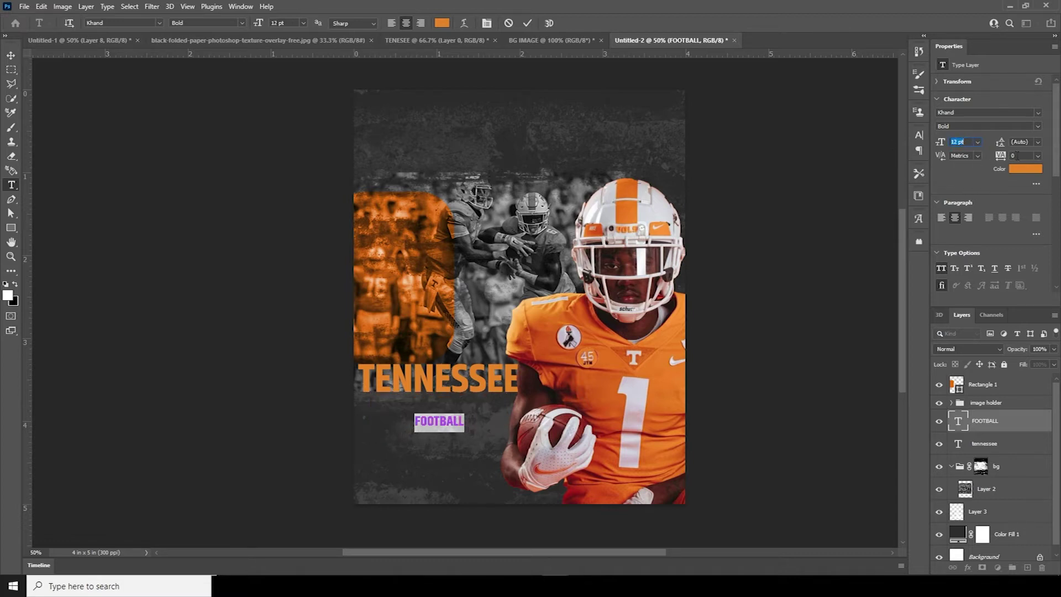
Widen the FOOTBALL text's letter spacing to a tracking of 680
{"action": "key", "text": "Up"}
{"action": "key", "text": "Up"}
{"action": "key", "text": "Up"}
{"action": "key", "text": "Up"}
{"action": "key", "text": "Up"}
{"action": "key", "text": "Up"}
{"action": "key", "text": "Up"}
{"action": "key", "text": "Up"}
{"action": "key", "text": "Up"}
{"action": "key", "text": "Up"}
{"action": "key", "text": "Up"}
{"action": "key", "text": "Up"}
{"action": "key", "text": "Up"}
{"action": "key", "text": "Up"}
{"action": "key", "text": "Up"}
{"action": "key", "text": "Up"}
{"action": "key", "text": "Up"}
{"action": "key", "text": "Up"}
{"action": "key", "text": "Up"}
{"action": "key", "text": "Up"}
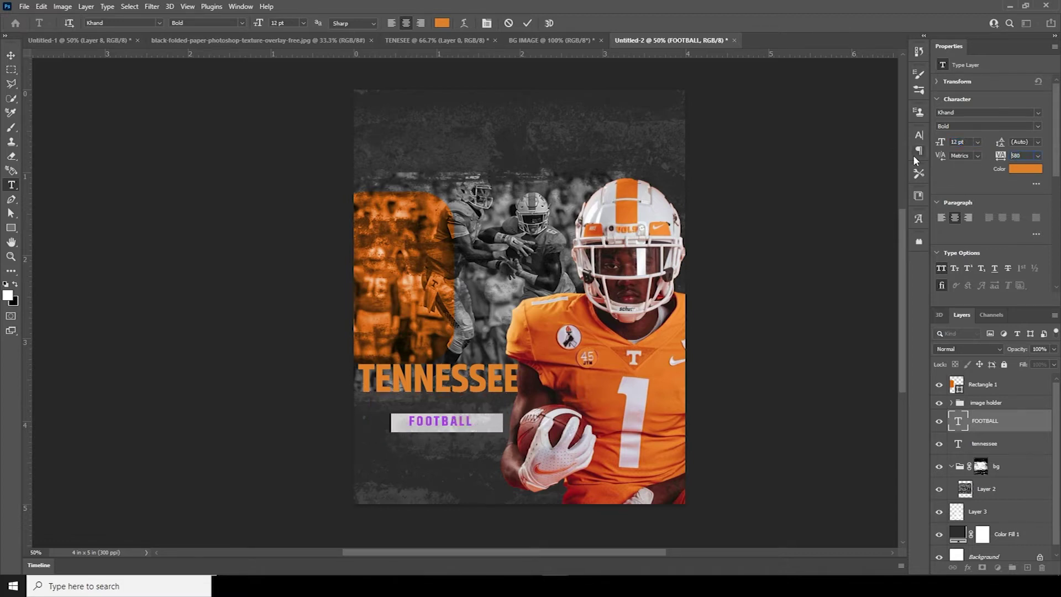
{"action": "key", "text": "Up"}
{"action": "key", "text": "Up"}
{"action": "key", "text": "Up"}
{"action": "key", "text": "Up"}
{"action": "key", "text": "Up"}
{"action": "key", "text": "Up"}
Change the FOOTBALL text's font weight to Regular
{"action": "left_click", "coordinate": [1038, 126]}
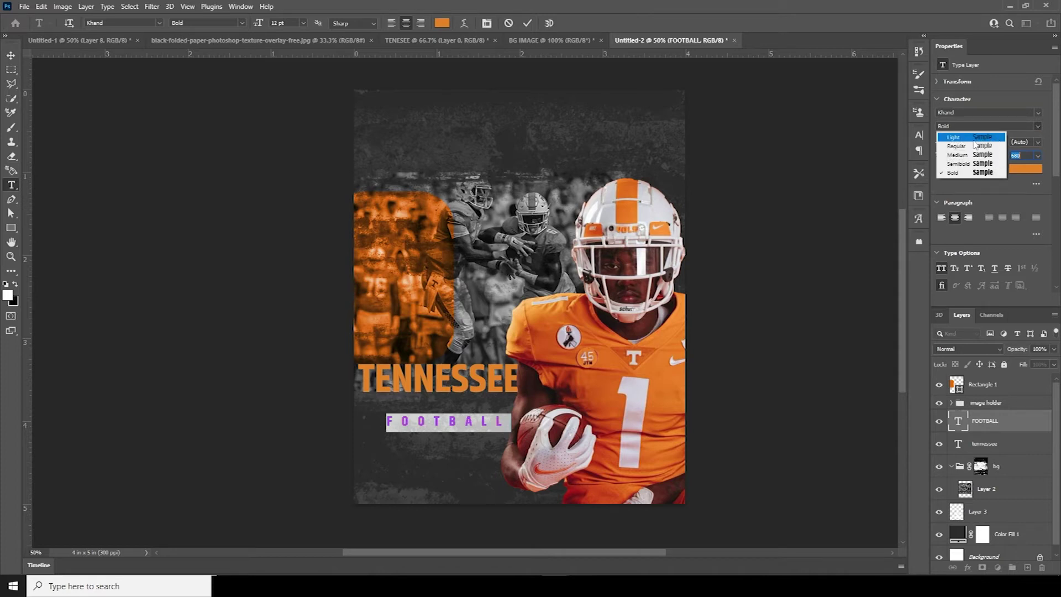
{"action": "left_click", "coordinate": [959, 146]}
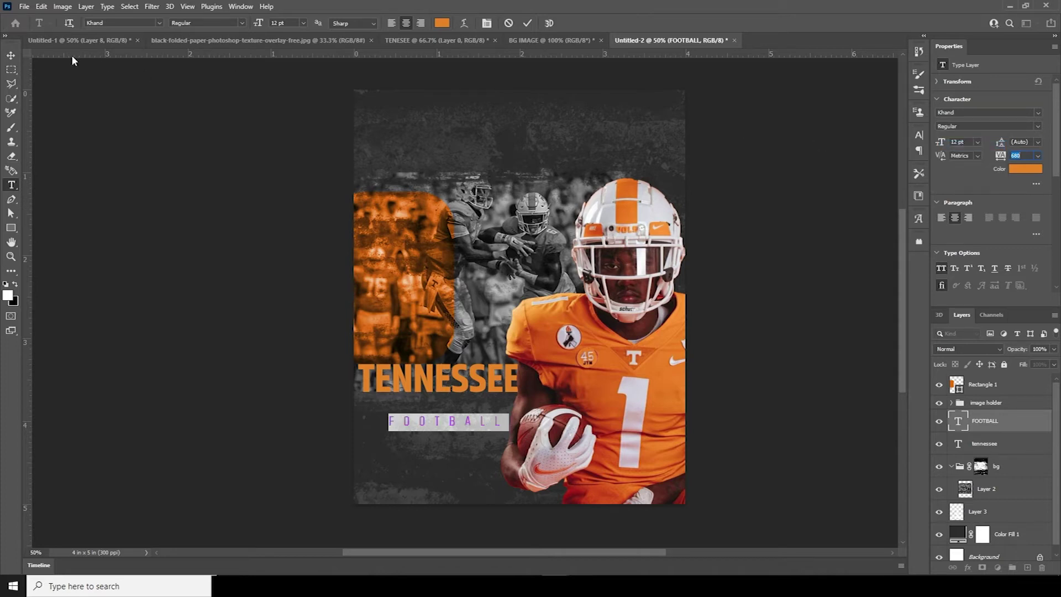
Move FOOTBALL up directly beneath TENNESSEE, and shift both texts slightly down together
{"action": "left_click", "coordinate": [10, 56]}
{"action": "key", "text": "shift+Up"}
{"action": "key", "text": "shift+Up"}
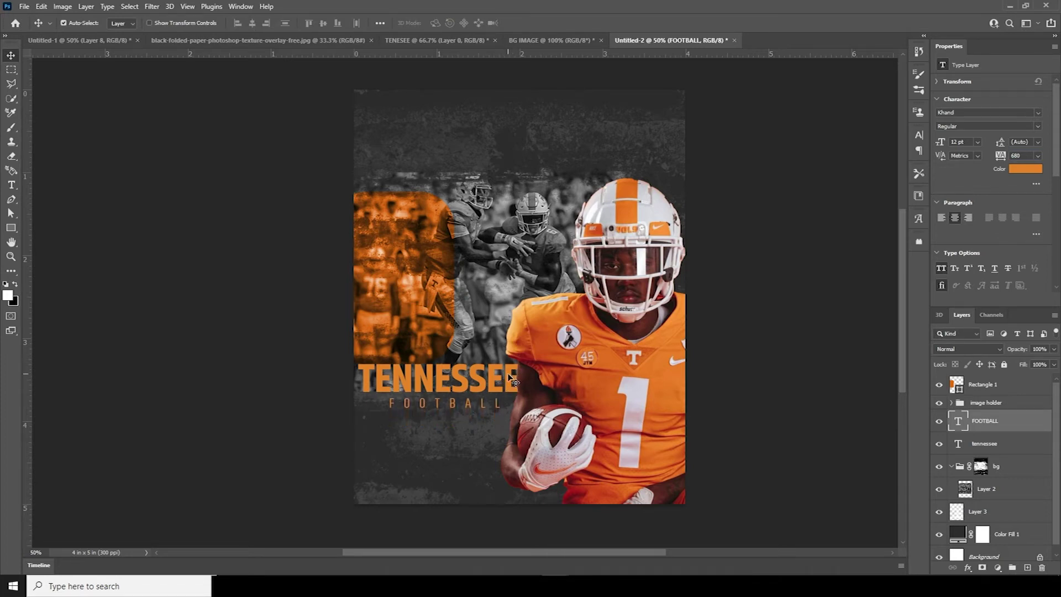
{"action": "left_click", "coordinate": [960, 445], "text": "shift"}
{"action": "left_click_drag", "start_coordinate": [498, 387], "coordinate": [501, 397]}
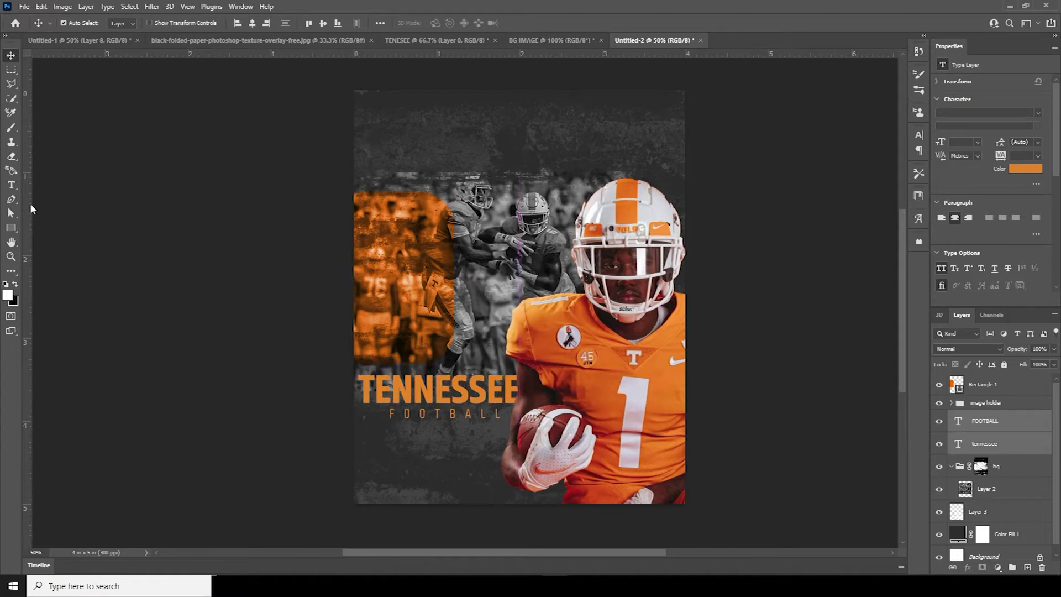
Add a new text reading 1 on the dark area above the game photo
{"action": "left_click", "coordinate": [11, 186]}
{"action": "left_click", "coordinate": [471, 157]}
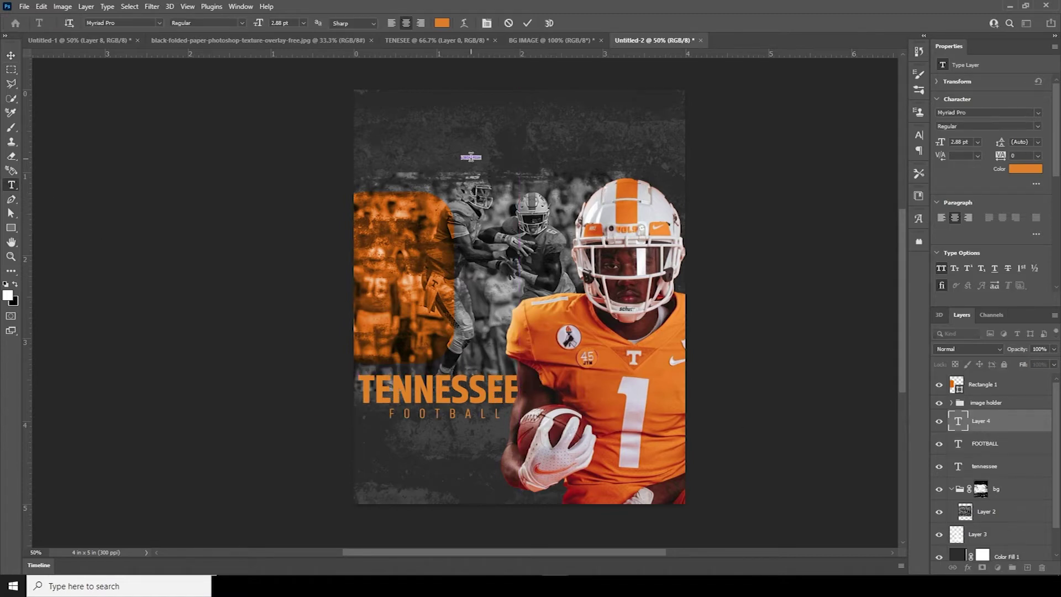
{"action": "type", "text": "1"}
{"action": "left_click", "coordinate": [10, 55]}
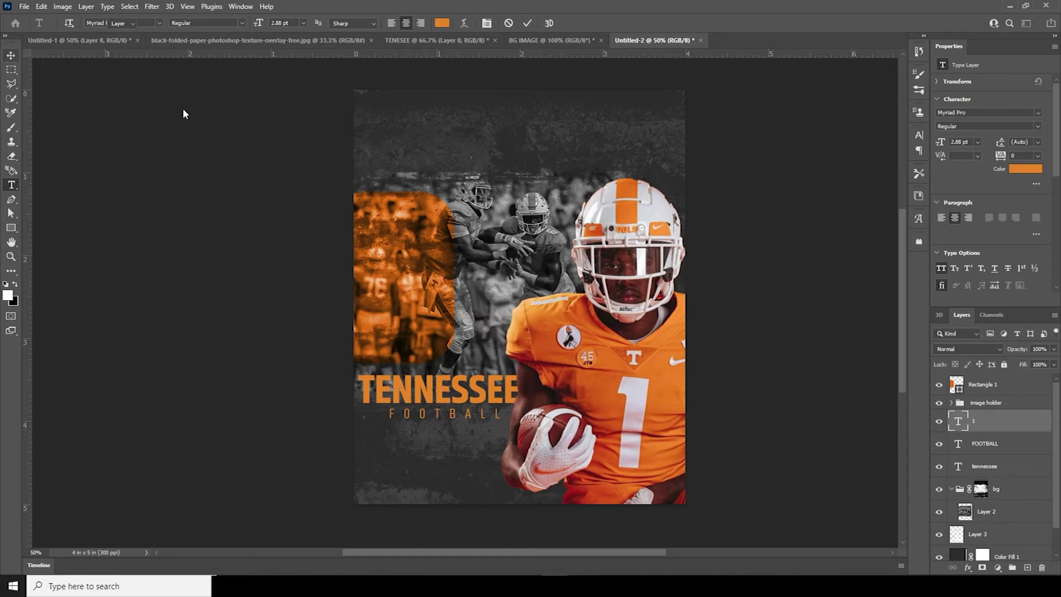
Set the number 1 text's font to Adventure and its colour to white (ffffff)
{"action": "scroll", "coordinate": [959, 391], "scroll_direction": "down", "scroll_amount": 2}
{"action": "double_click", "coordinate": [959, 391]}
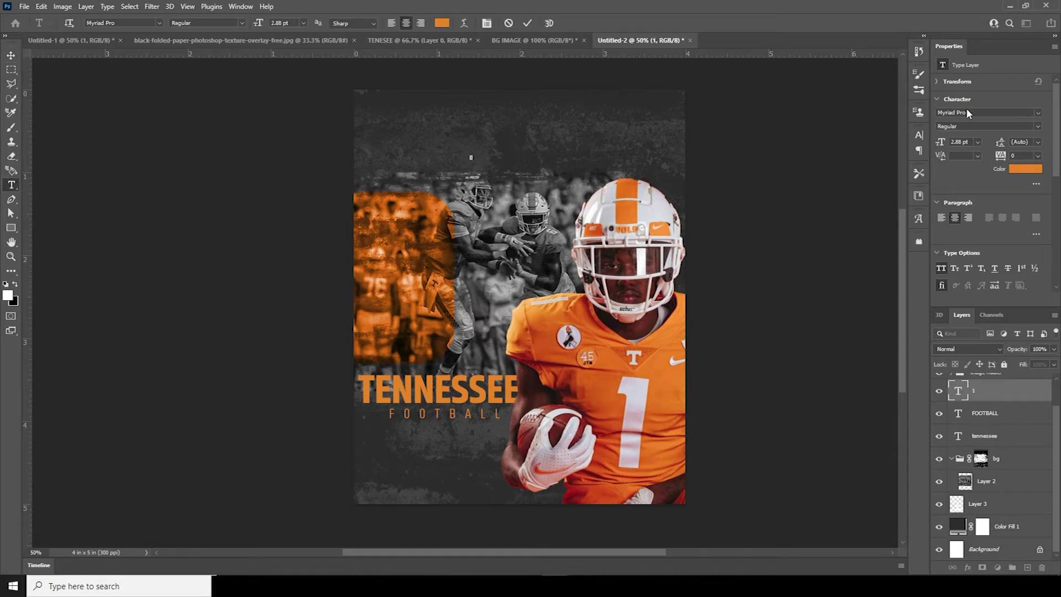
{"action": "type", "text": "ad"}
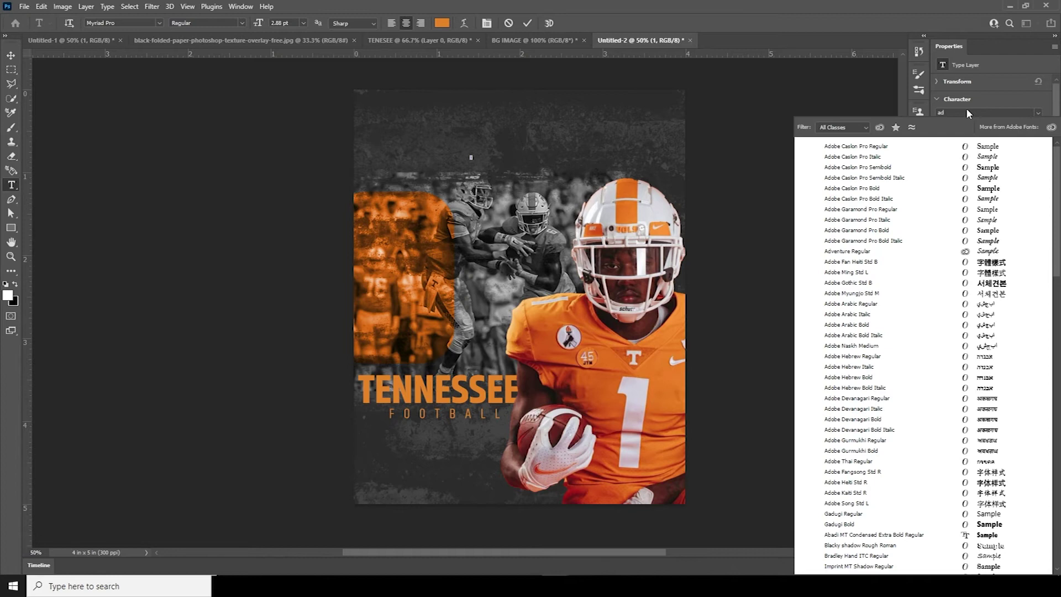
{"action": "left_click", "coordinate": [871, 252]}
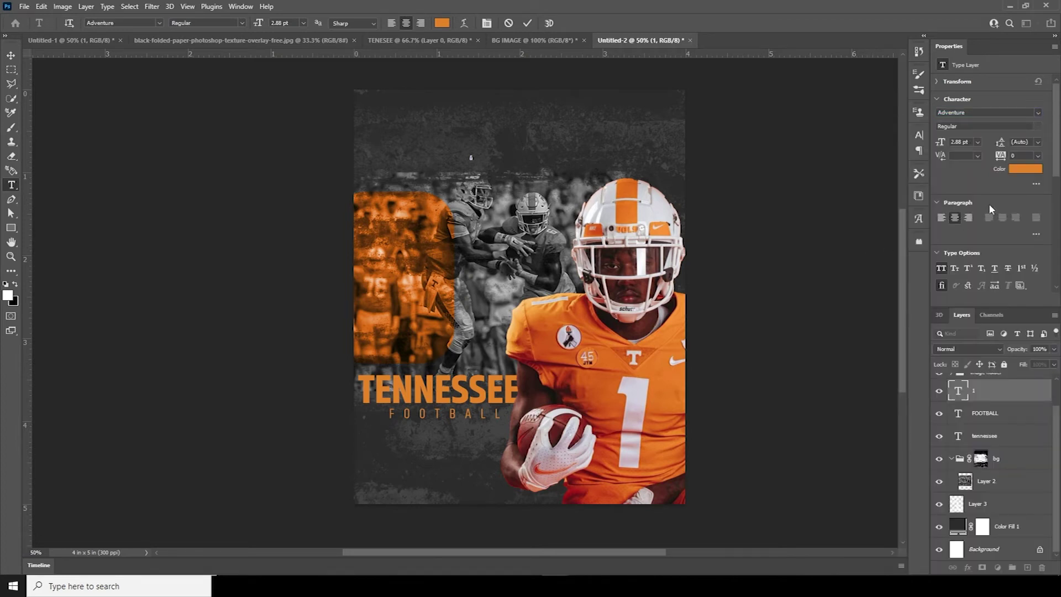
{"action": "left_click", "coordinate": [1029, 171]}
{"action": "type", "text": "ffffff"}
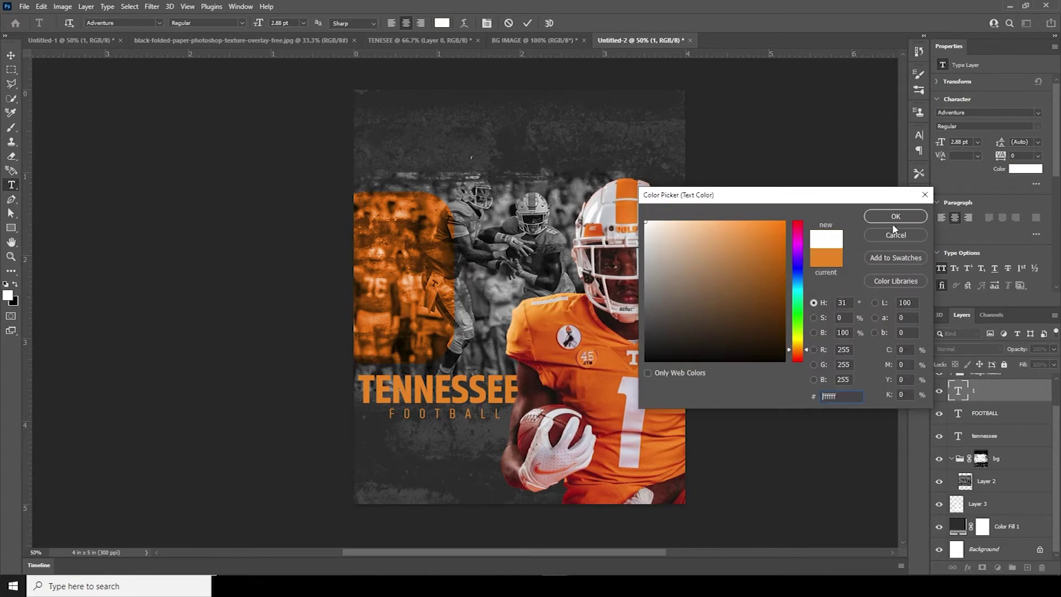
{"action": "left_click", "coordinate": [894, 216]}
Move the number 1 over the TENNESSEE and FOOTBALL text and enlarge it to about 166 pt
{"action": "left_click", "coordinate": [10, 56]}
{"action": "key", "text": "ctrl+t"}
{"action": "left_click_drag", "start_coordinate": [470, 159], "coordinate": [448, 417]}
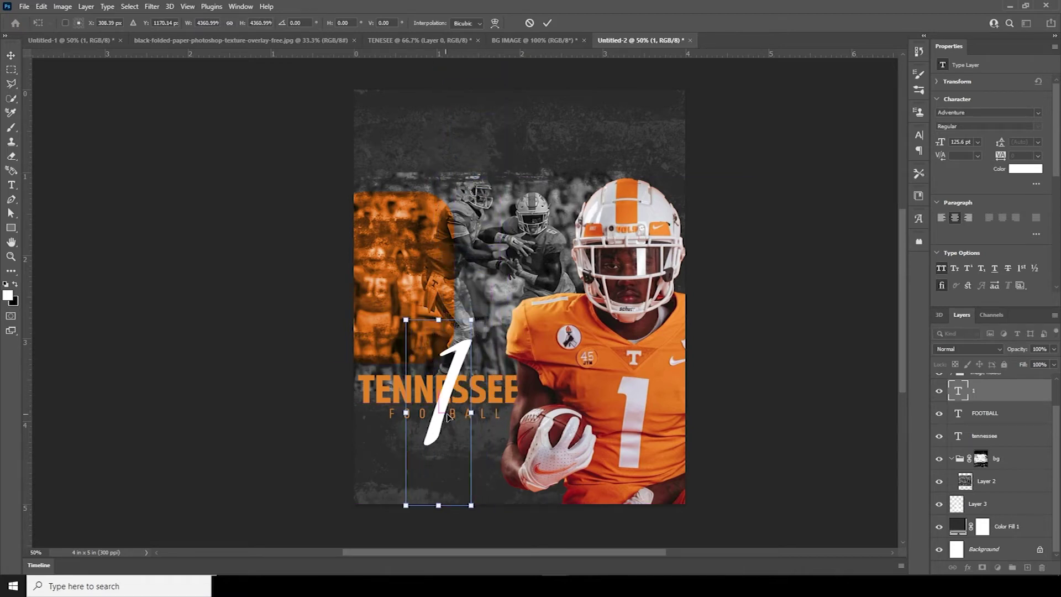
{"action": "left_click_drag", "start_coordinate": [470, 320], "coordinate": [497, 301]}
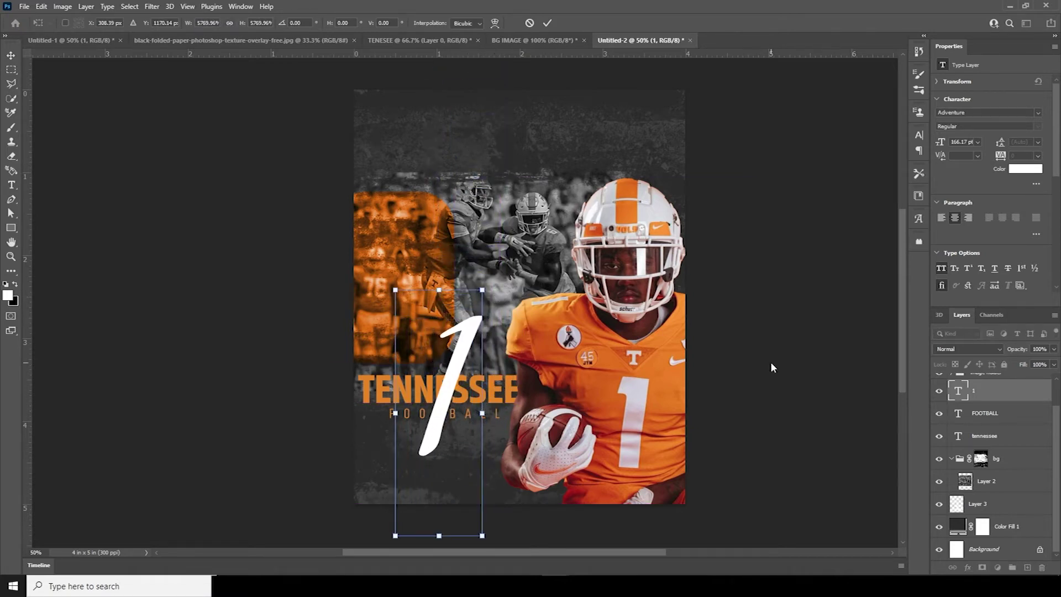
{"action": "key", "text": "Return"}
Place the number 1 layer behind the TENNESSEE text and nudge it slightly down and to the left
{"action": "left_click_drag", "start_coordinate": [961, 394], "coordinate": [974, 449]}
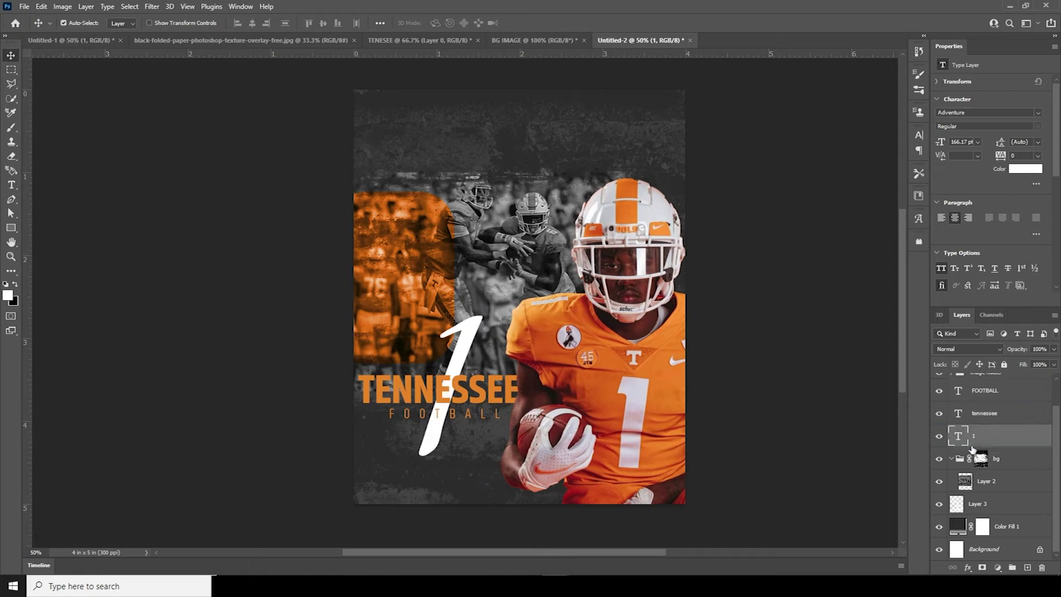
{"action": "key", "text": "Down"}
{"action": "key", "text": "Down"}
{"action": "key", "text": "Down"}
{"action": "key", "text": "Down"}
{"action": "key", "text": "Down"}
{"action": "key", "text": "Down"}
{"action": "key", "text": "Down"}
{"action": "key", "text": "Down"}
{"action": "key", "text": "Down"}
{"action": "key", "text": "Down"}
{"action": "key", "text": "Left"}
{"action": "key", "text": "Left"}
{"action": "key", "text": "Left"}
{"action": "key", "text": "Left"}
{"action": "key", "text": "Left"}
{"action": "key", "text": "Left"}
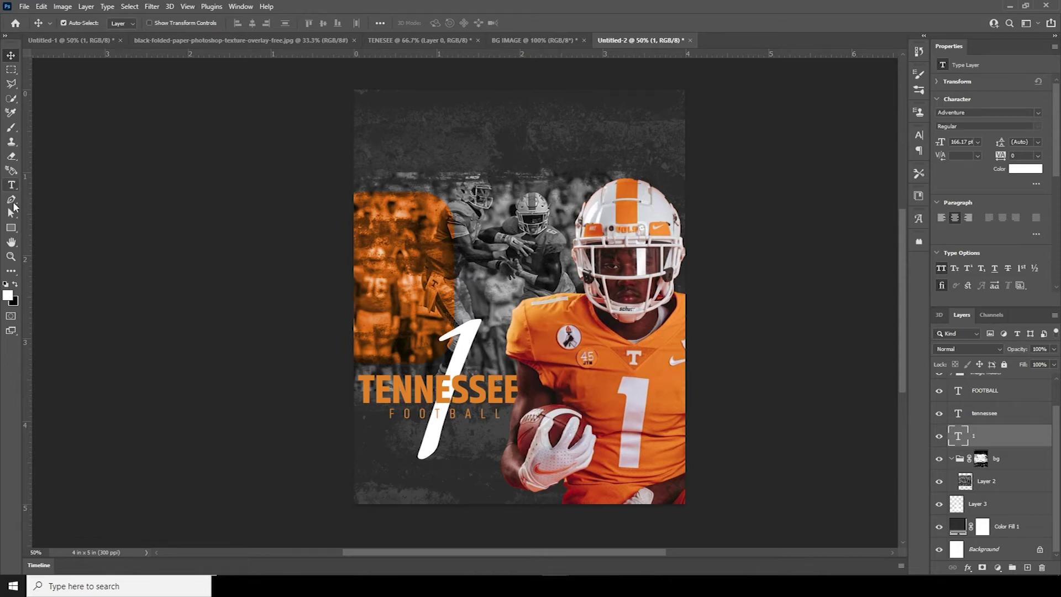
Draw a Khand Bold paragraph text box with Lorem Ipsum placeholder text across the poster's upper edge
{"action": "left_click", "coordinate": [11, 185]}
{"action": "left_click", "coordinate": [480, 457]}
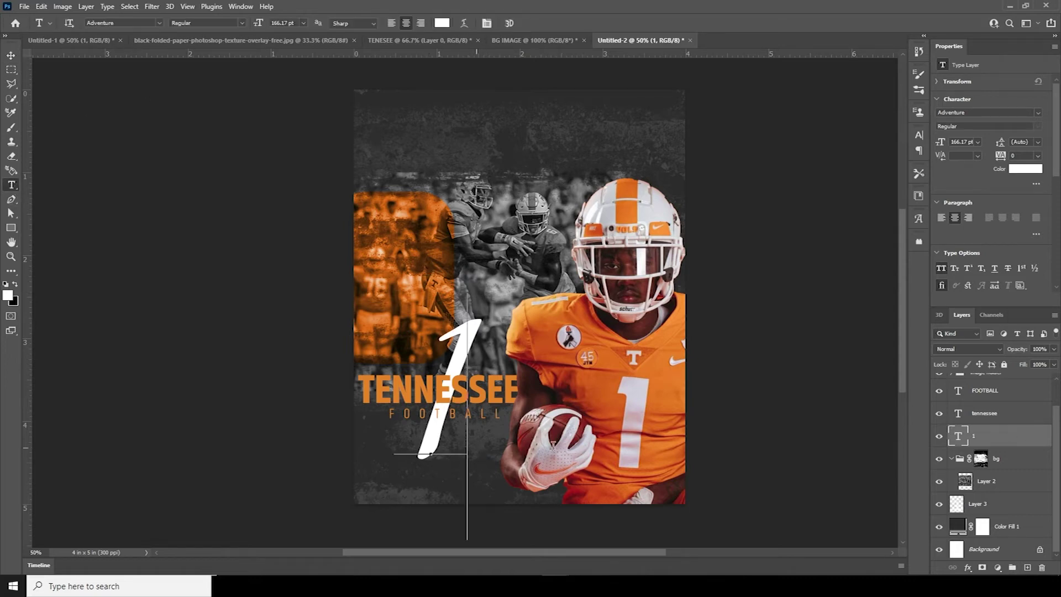
{"action": "left_click", "coordinate": [966, 415]}
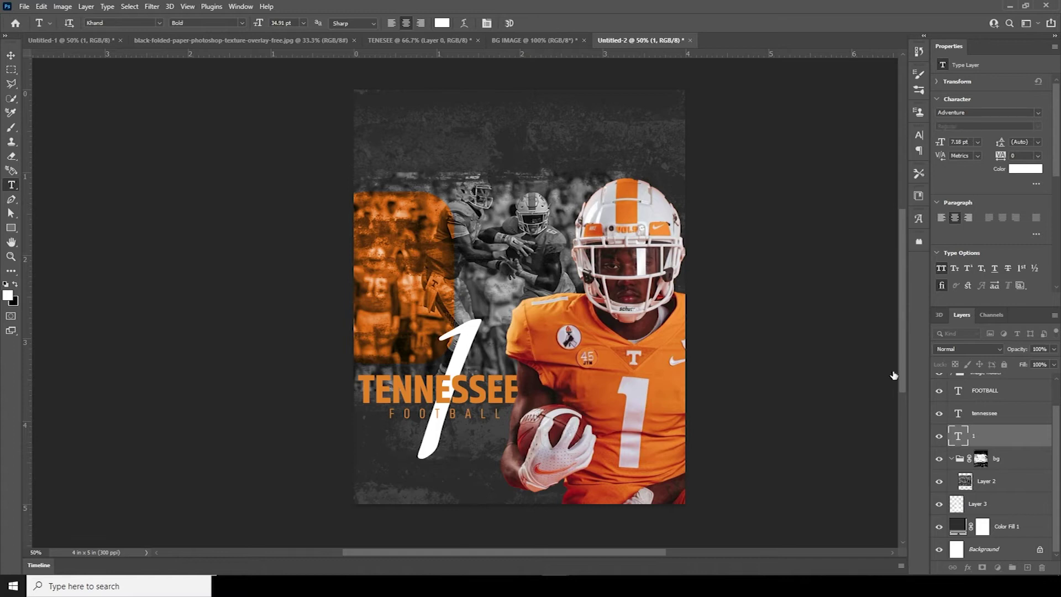
{"action": "left_click_drag", "start_coordinate": [388, 107], "coordinate": [655, 131]}
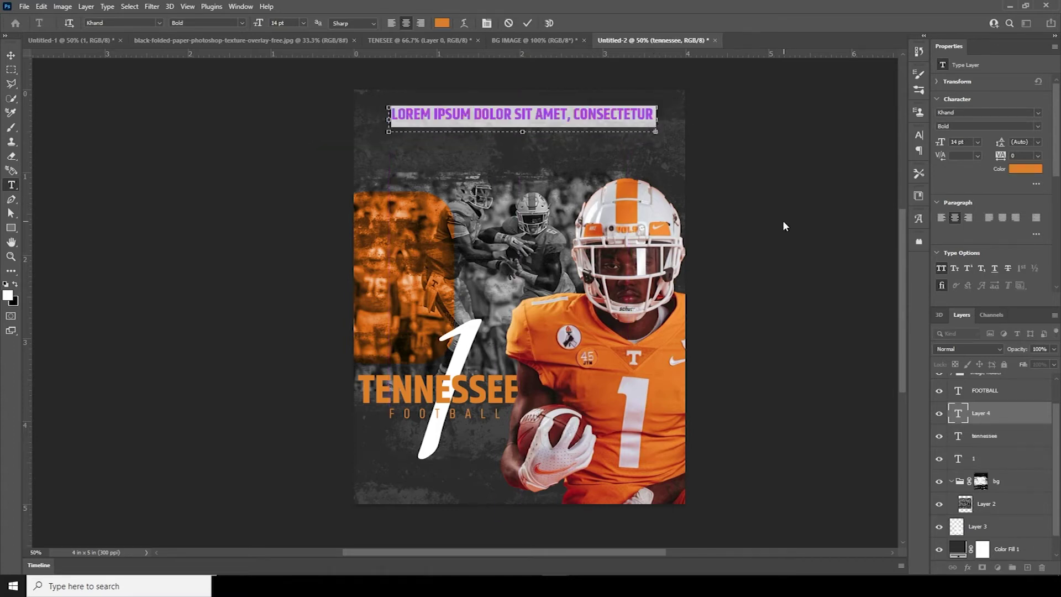
Reduce the Lorem Ipsum paragraph's font size to 5 pt
{"action": "key", "text": "Down"}
{"action": "key", "text": "Down"}
{"action": "key", "text": "Down"}
{"action": "key", "text": "Down"}
{"action": "key", "text": "Down"}
{"action": "key", "text": "Down"}
{"action": "key", "text": "Down"}
{"action": "key", "text": "Down"}
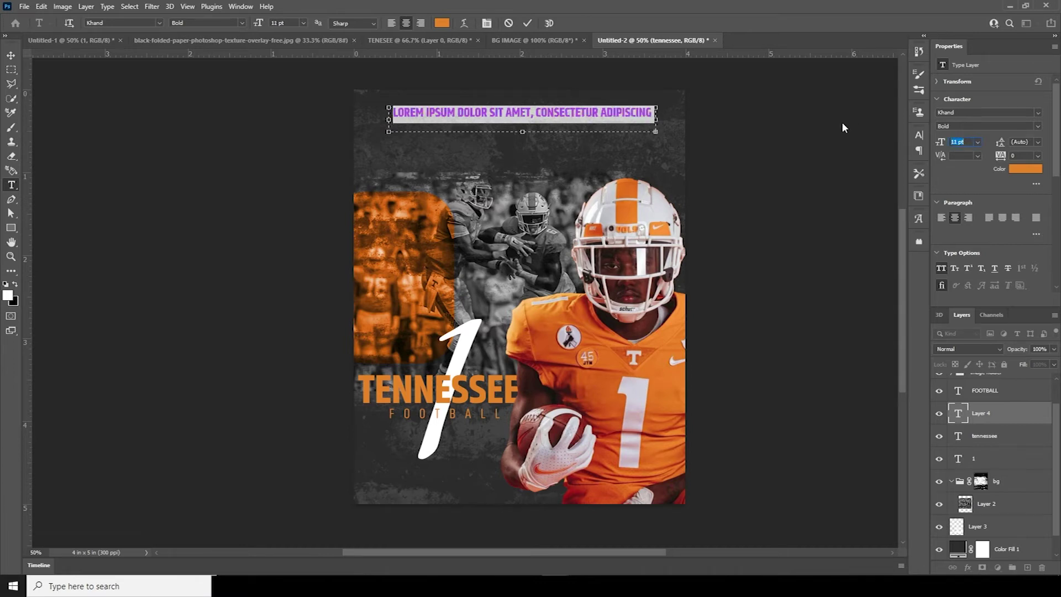
{"action": "key", "text": "Down"}
{"action": "key", "text": "Up"}
{"action": "key", "text": "Down"}
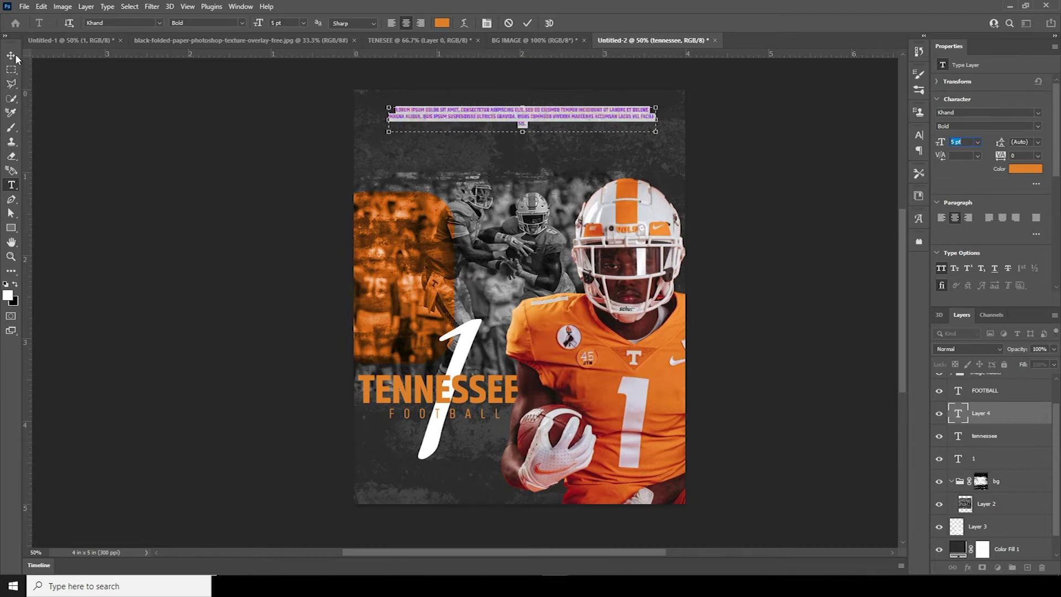
Change the Lorem Ipsum paragraph's text colour to white
{"action": "left_click", "coordinate": [442, 23]}
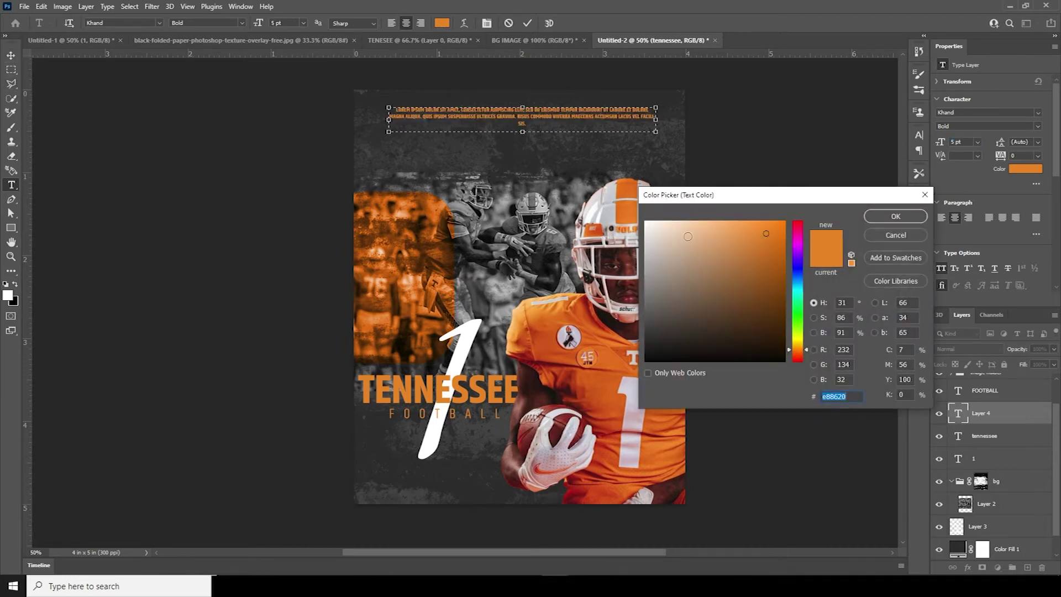
{"action": "left_click_drag", "start_coordinate": [688, 237], "coordinate": [667, 201]}
{"action": "left_click", "coordinate": [895, 216]}
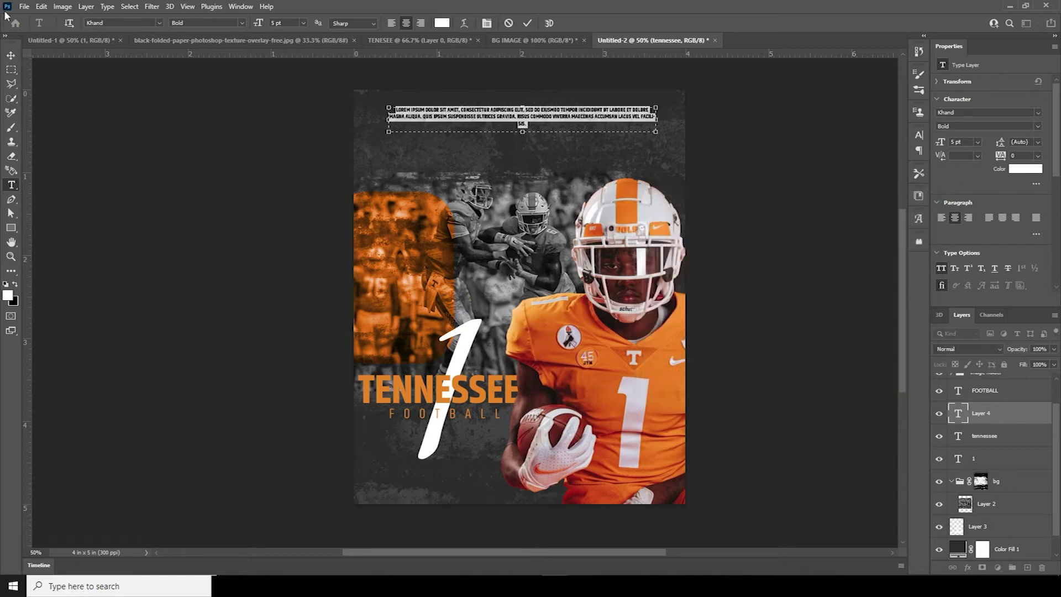
Position the Lorem Ipsum paragraph just beneath FOOTBALL and bring its layer to the top of the stack
{"action": "left_click", "coordinate": [10, 55]}
{"action": "left_click_drag", "start_coordinate": [547, 118], "coordinate": [534, 432]}
{"action": "key", "text": "Down"}
{"action": "key", "text": "Down"}
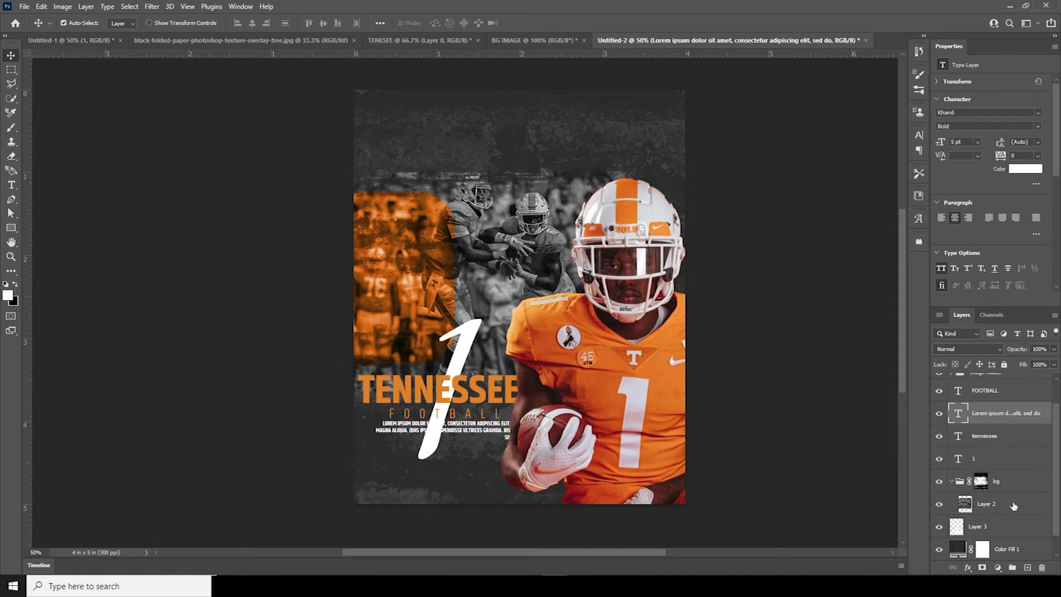
{"action": "left_click_drag", "start_coordinate": [957, 411], "coordinate": [996, 382]}
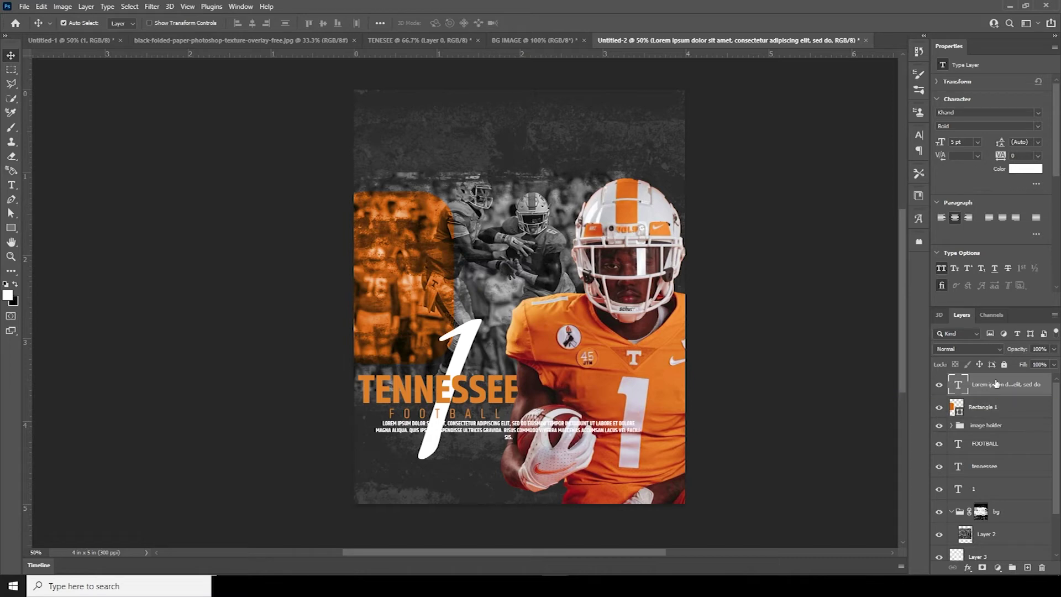
Duplicate the Lorem Ipsum paragraph above the player's helmet and narrow the copy's text box to fit inside the poster's edge
{"action": "left_click_drag", "start_coordinate": [541, 434], "coordinate": [711, 160]}
{"action": "double_click", "coordinate": [958, 385]}
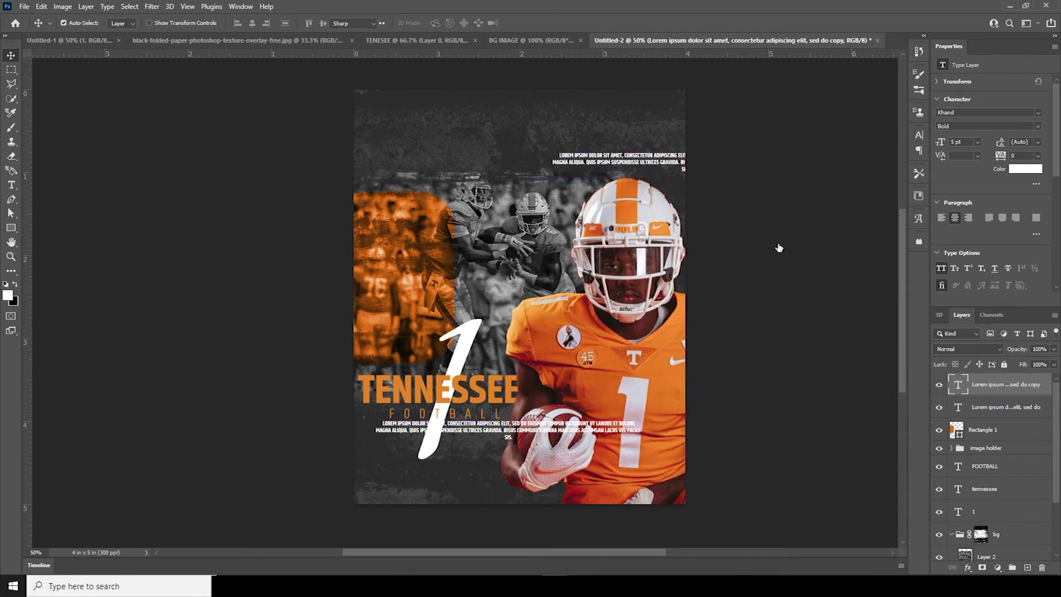
{"action": "left_click_drag", "start_coordinate": [669, 152], "coordinate": [681, 168]}
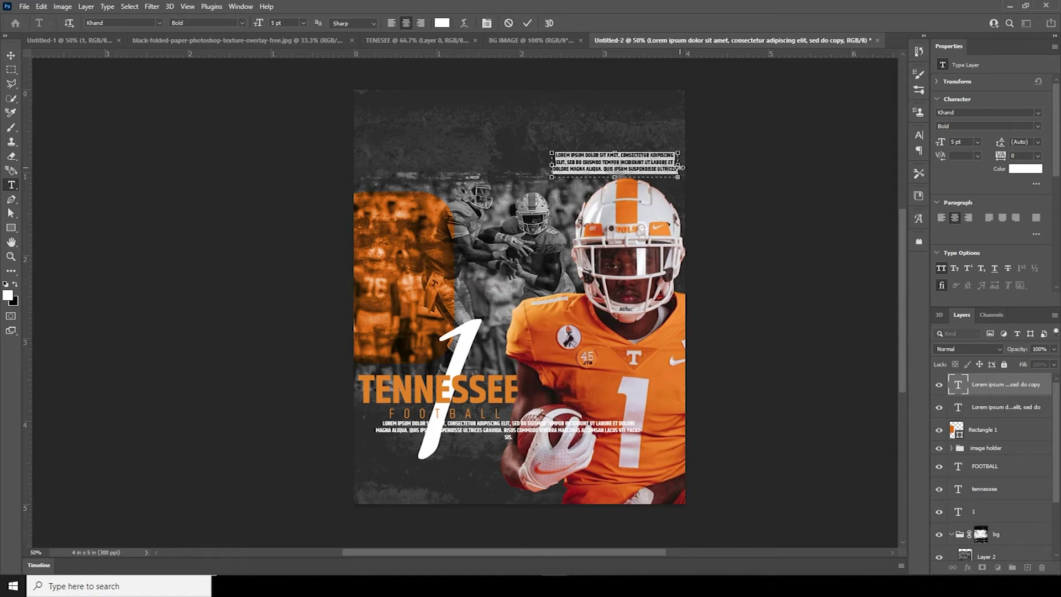
{"action": "left_click", "coordinate": [10, 55]}
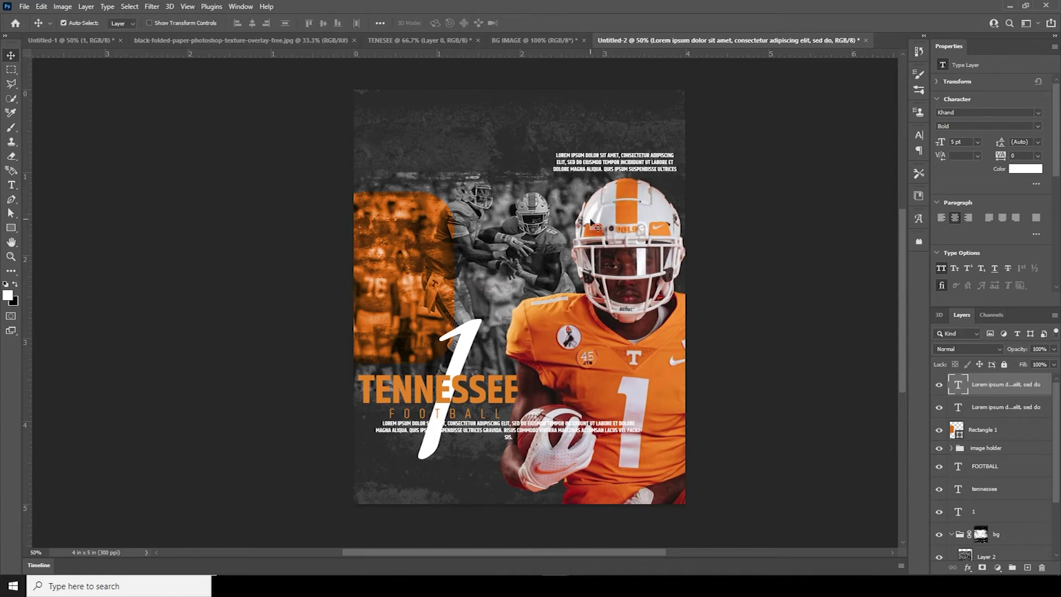
Draw a small rectangle about 0.43 x 0.22 in at the poster's left edge above the orange overlay and fill it orange
{"action": "left_click", "coordinate": [12, 227]}
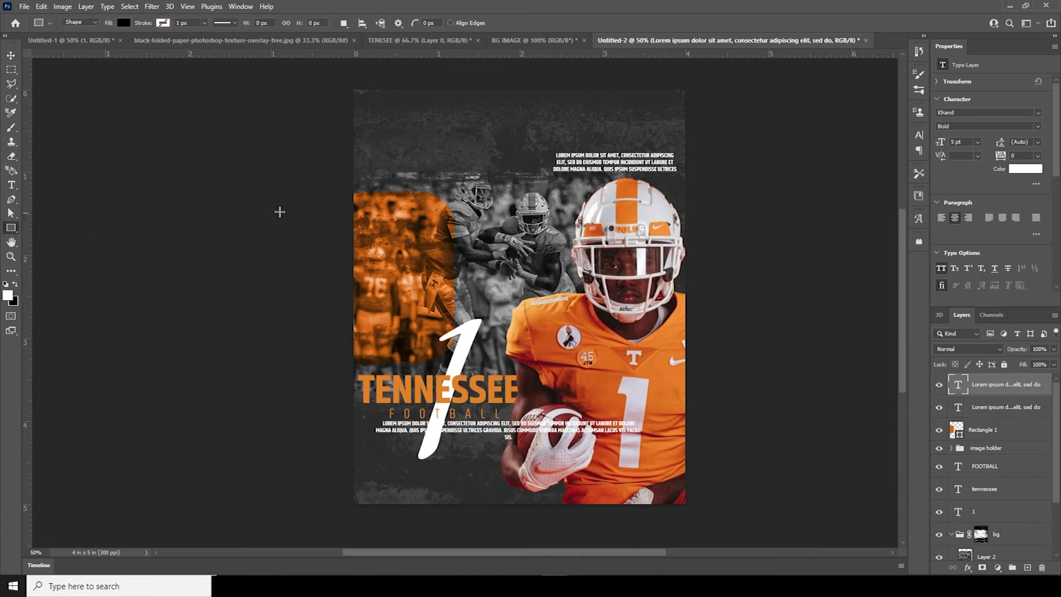
{"action": "left_click_drag", "start_coordinate": [338, 166], "coordinate": [374, 184]}
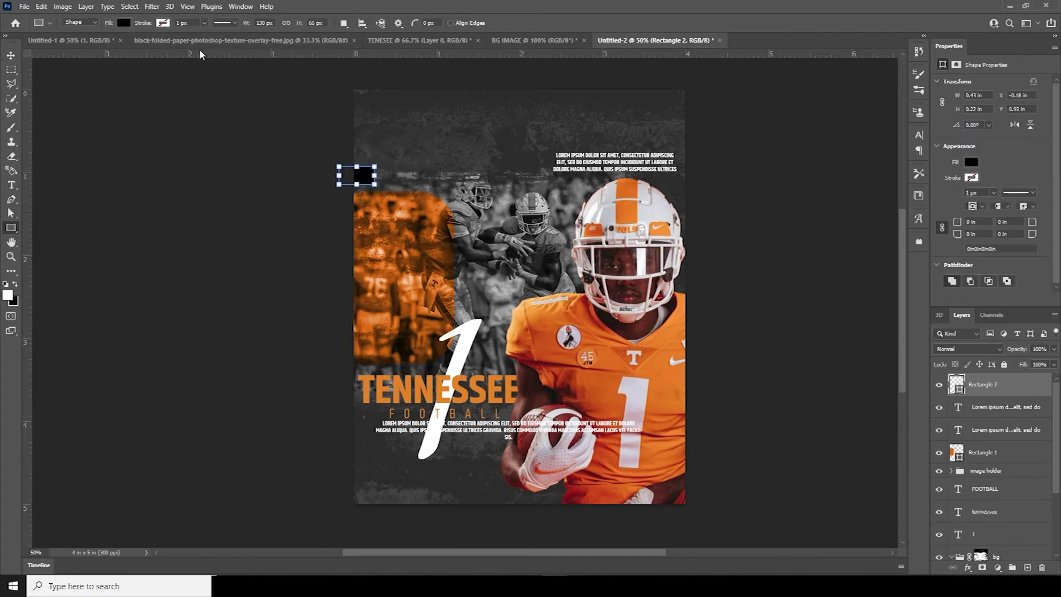
{"action": "left_click", "coordinate": [123, 23]}
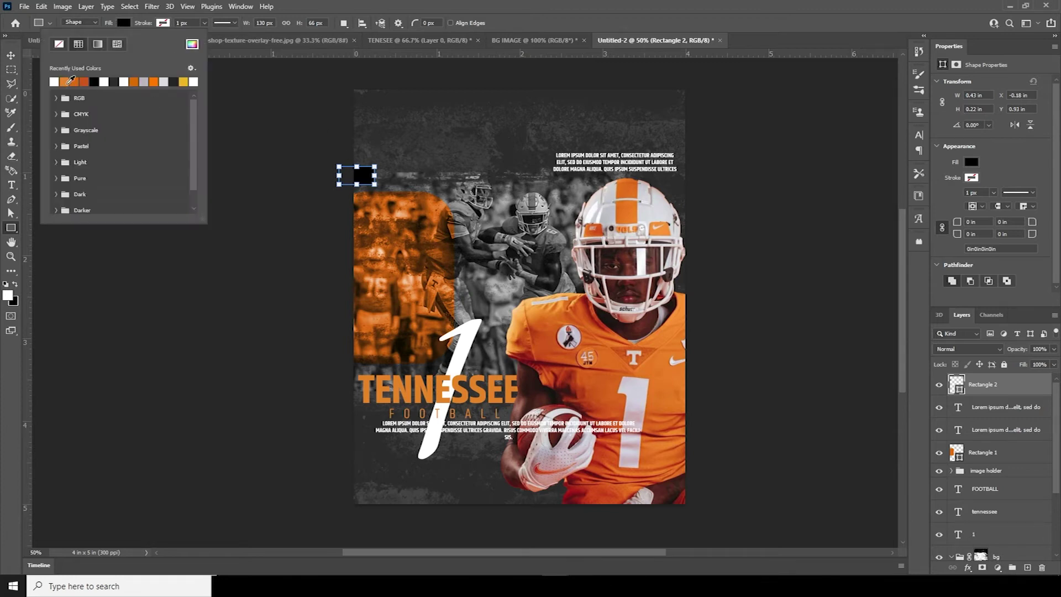
{"action": "left_click", "coordinate": [69, 81]}
{"action": "left_click", "coordinate": [11, 55]}
{"action": "left_click", "coordinate": [10, 55]}
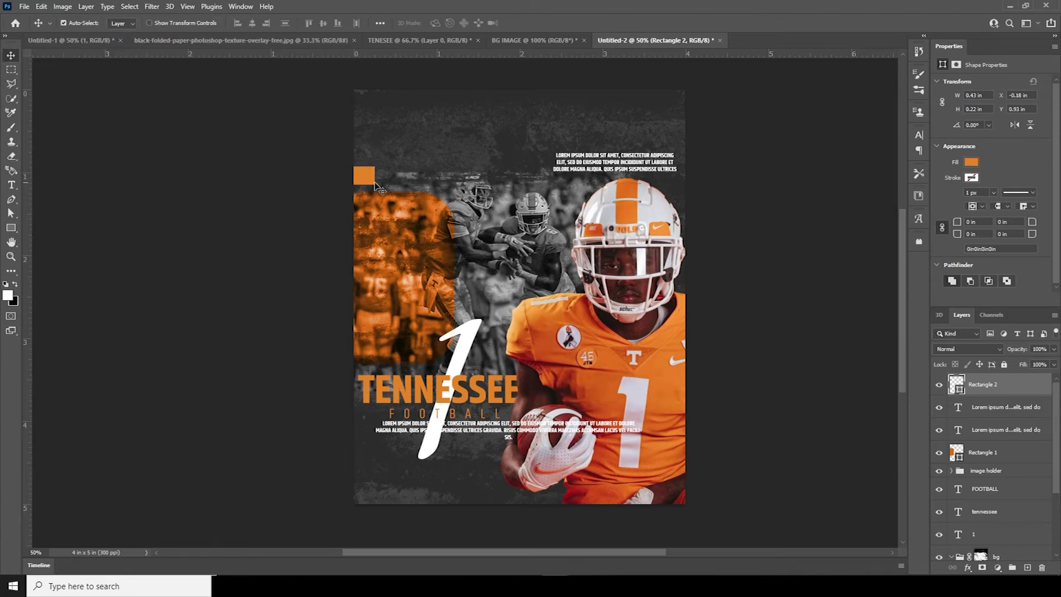
Place two copies of the orange rectangle in the poster's lower-right corner, scaled to about 0.22 x 0.11 in, with one recoloured white
{"action": "left_click_drag", "start_coordinate": [370, 181], "coordinate": [648, 492]}
{"action": "key", "text": "ctrl+t"}
{"action": "key", "text": "Return"}
{"action": "double_click", "coordinate": [960, 389]}
{"action": "left_click", "coordinate": [605, 158]}
{"action": "left_click", "coordinate": [883, 217]}
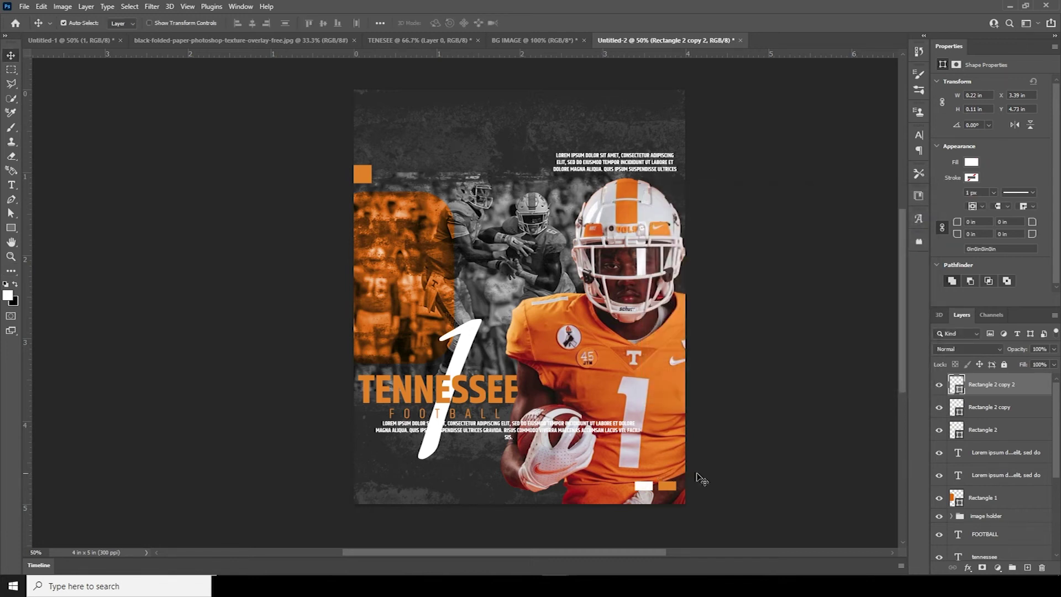
Narrow the white and orange corner rectangles into small squares and copy the pair into a row of four above the upper paragraph
{"action": "left_click", "coordinate": [975, 409], "text": "shift"}
{"action": "key", "text": "ctrl+t"}
{"action": "left_click_drag", "start_coordinate": [676, 486], "coordinate": [654, 488]}
{"action": "key", "text": "Return"}
{"action": "left_click_drag", "start_coordinate": [654, 488], "coordinate": [651, 146]}
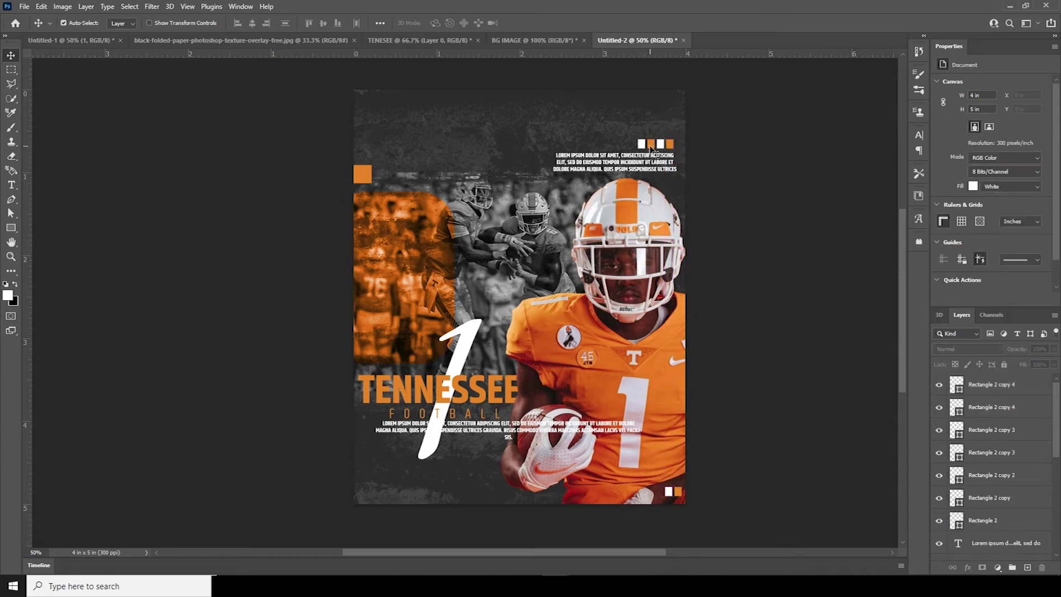
Recolour the left orange square above the upper paragraph dark grey (464543) and remove the leftmost white square
{"action": "left_click", "coordinate": [960, 410]}
{"action": "double_click", "coordinate": [959, 411]}
{"action": "left_click_drag", "start_coordinate": [734, 273], "coordinate": [651, 324]}
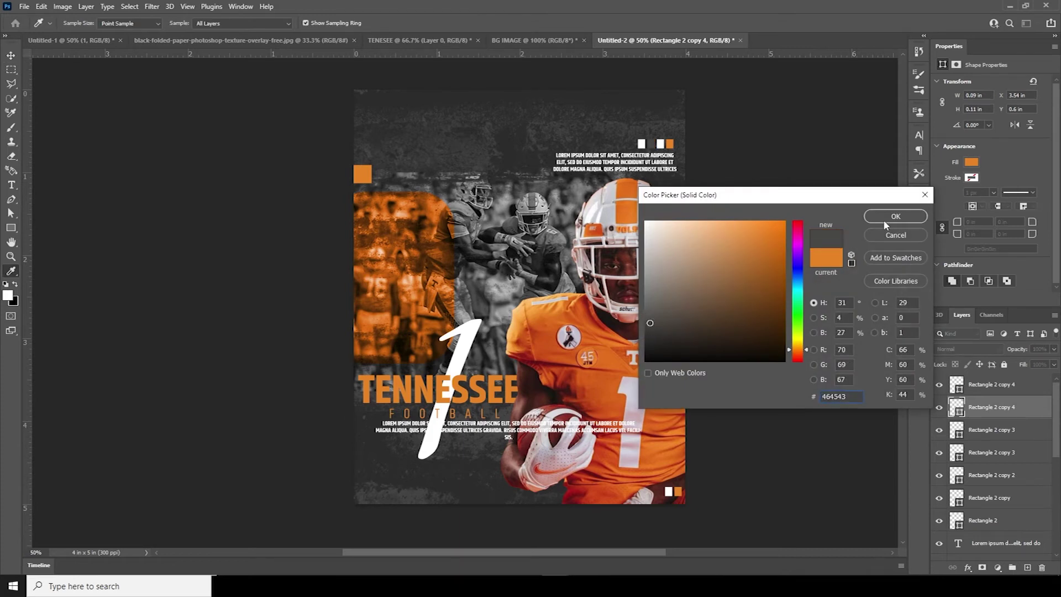
{"action": "left_click", "coordinate": [883, 220]}
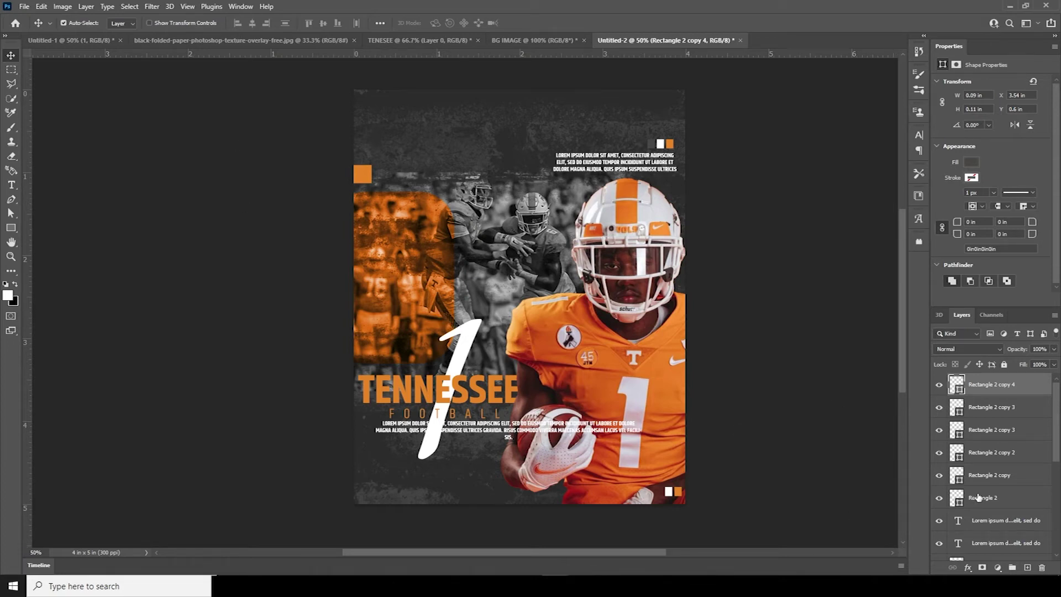
In Camera Raw, set the player cutout's Highlights to -80, Shadows to +37, Clarity to +66 and Texture to +34
{"action": "left_click", "coordinate": [635, 241]}
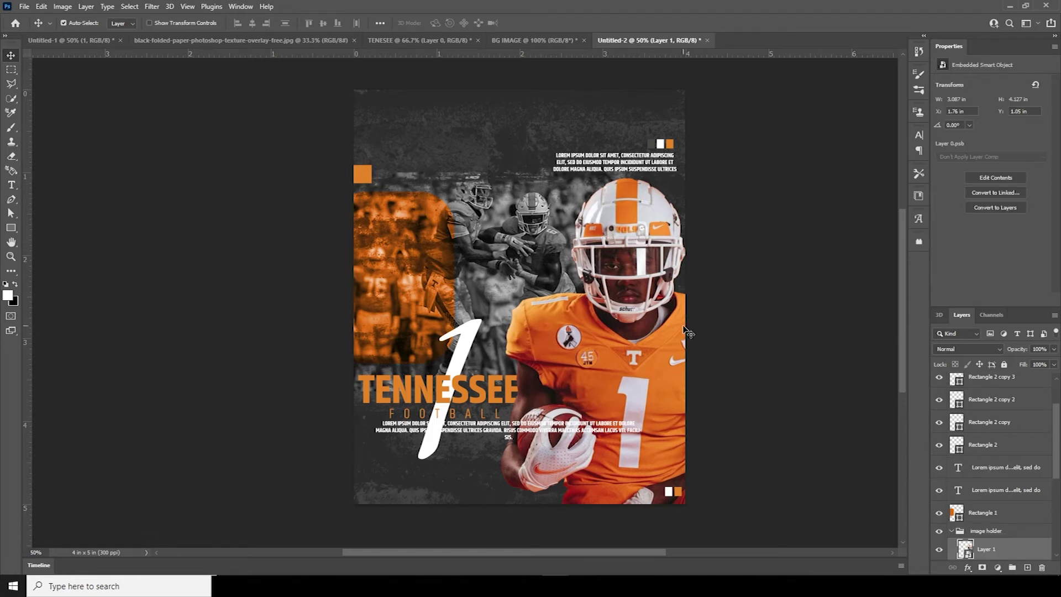
{"action": "left_click", "coordinate": [152, 7]}
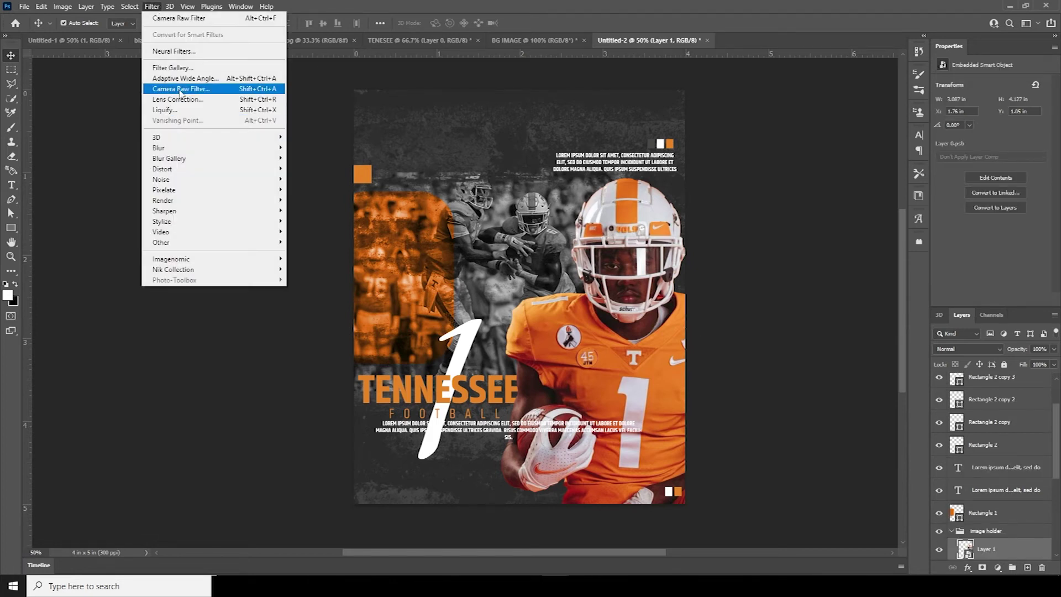
{"action": "left_click", "coordinate": [166, 110]}
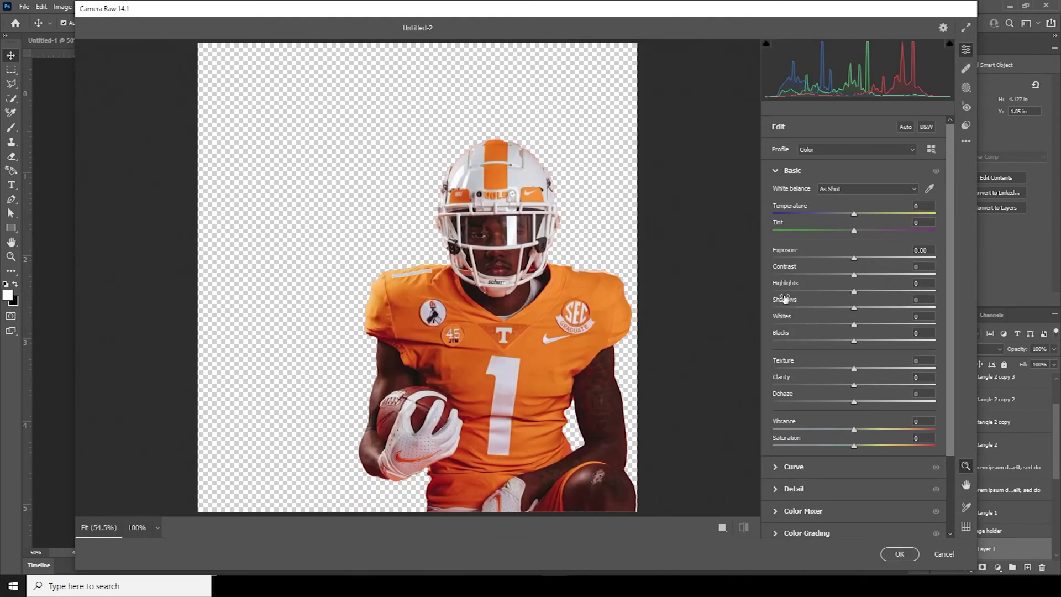
{"action": "left_click_drag", "start_coordinate": [854, 291], "coordinate": [789, 291]}
{"action": "left_click", "coordinate": [884, 307]}
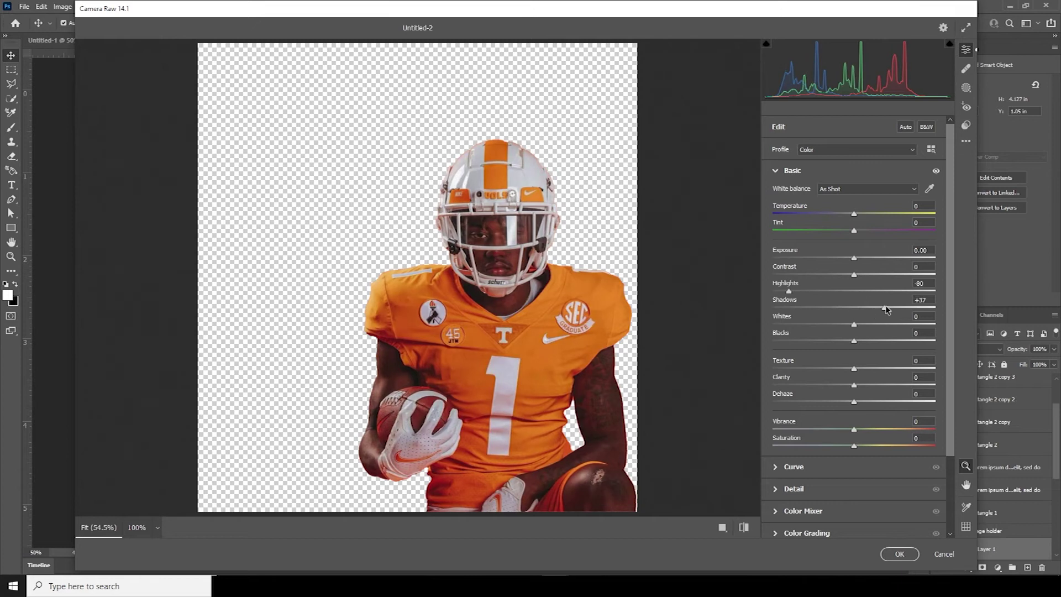
{"action": "left_click", "coordinate": [903, 385]}
{"action": "left_click", "coordinate": [907, 386]}
{"action": "left_click", "coordinate": [883, 368]}
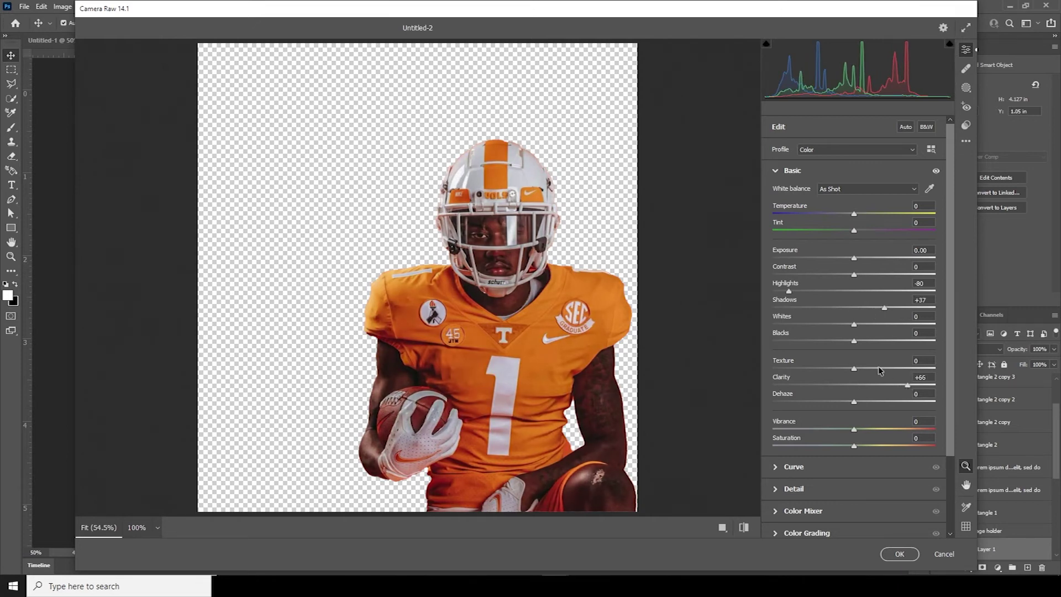
Set the player cutout's Noise Reduction to 22 and Color Noise Reduction to 21
{"action": "scroll", "coordinate": [939, 376], "scroll_direction": "down", "scroll_amount": 5}
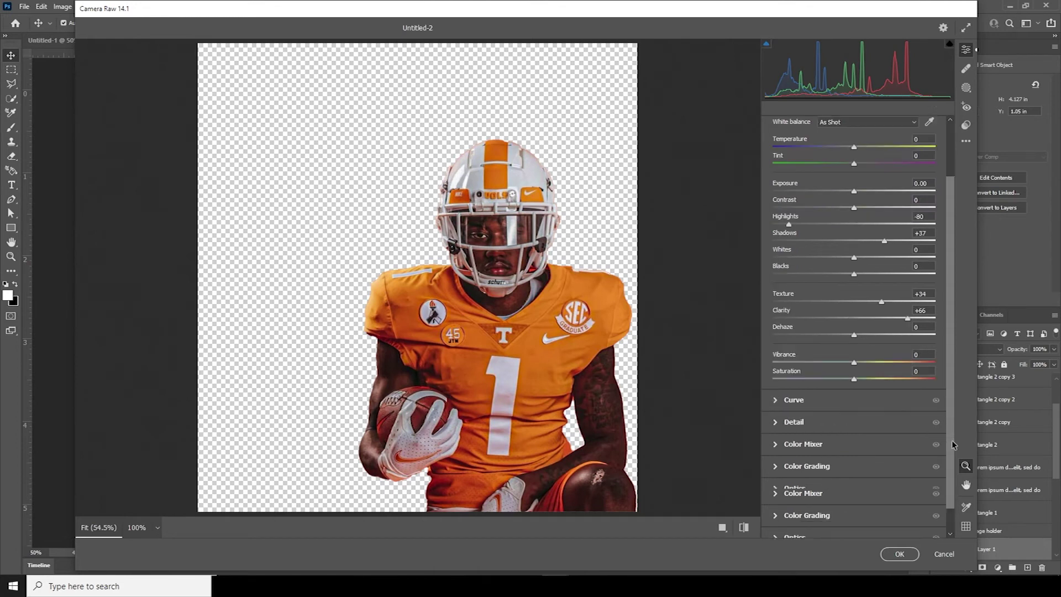
{"action": "left_click", "coordinate": [777, 398]}
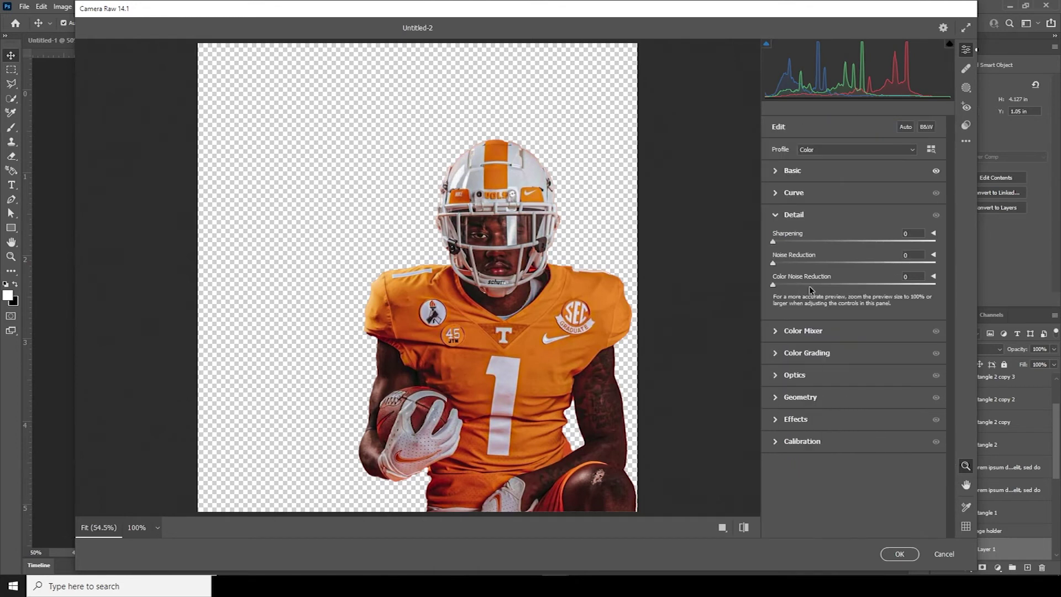
{"action": "left_click_drag", "start_coordinate": [808, 266], "coordinate": [807, 266]}
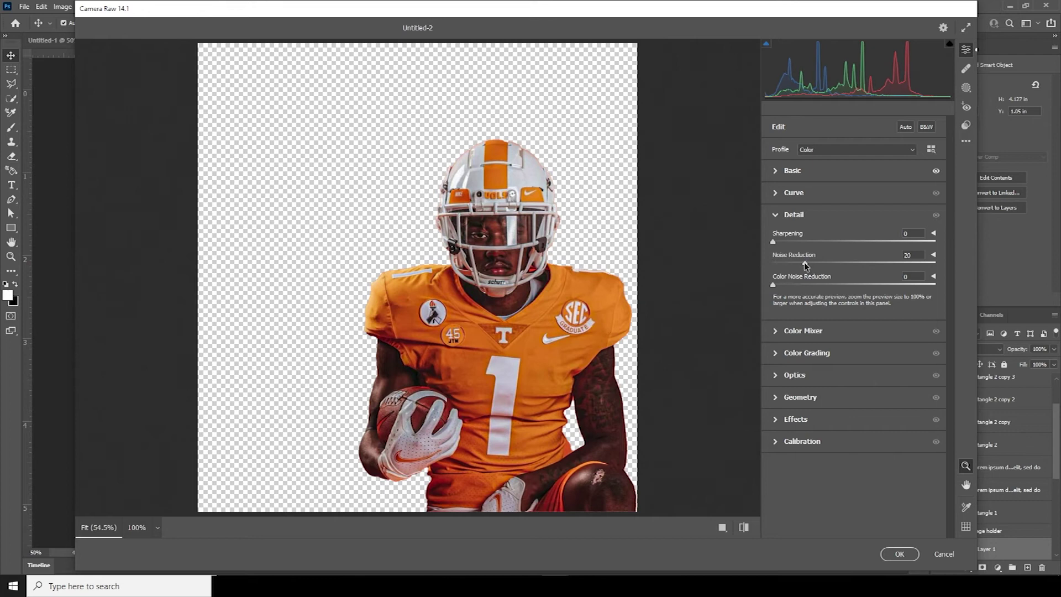
{"action": "left_click", "coordinate": [793, 284]}
{"action": "left_click_drag", "start_coordinate": [804, 284], "coordinate": [810, 284]}
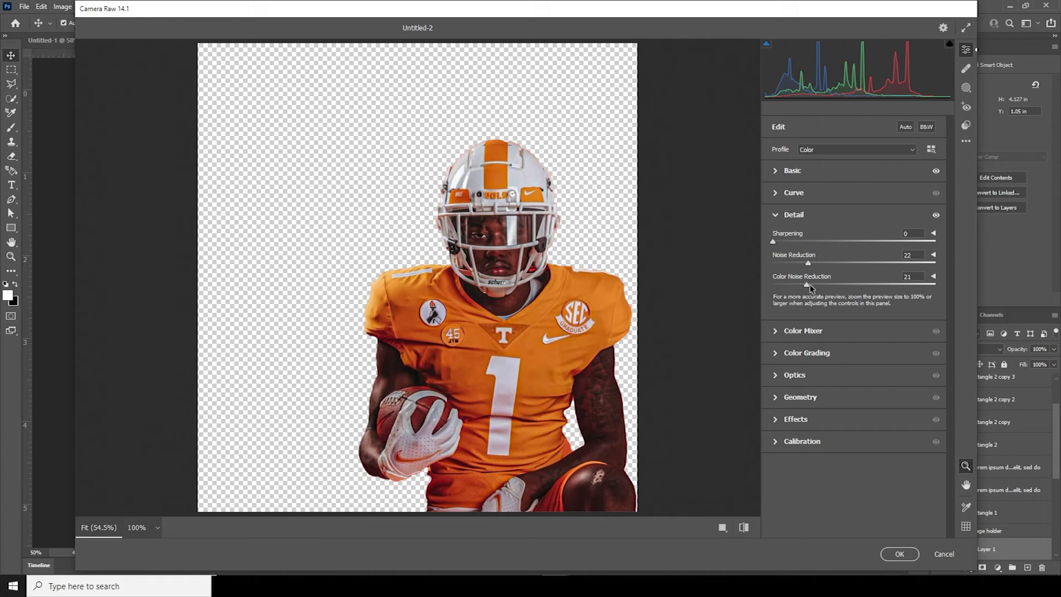
Set the player's Clarity to +79, Shadows to +55 and Highlights to -88, and apply the Camera Raw adjustments
{"action": "left_click", "coordinate": [776, 171]}
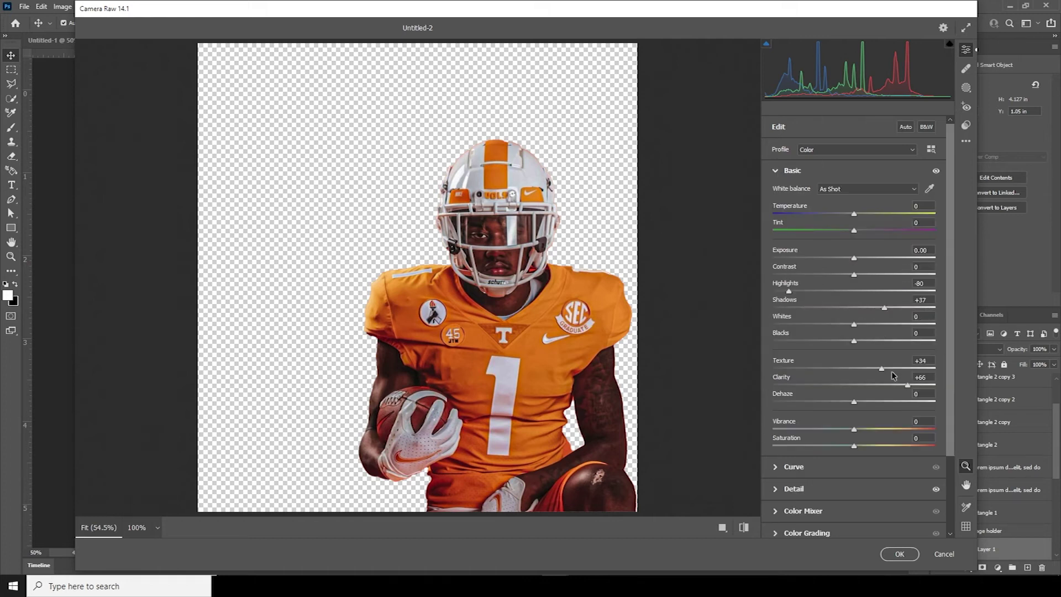
{"action": "left_click_drag", "start_coordinate": [907, 385], "coordinate": [918, 386]}
{"action": "left_click_drag", "start_coordinate": [899, 311], "coordinate": [901, 311]}
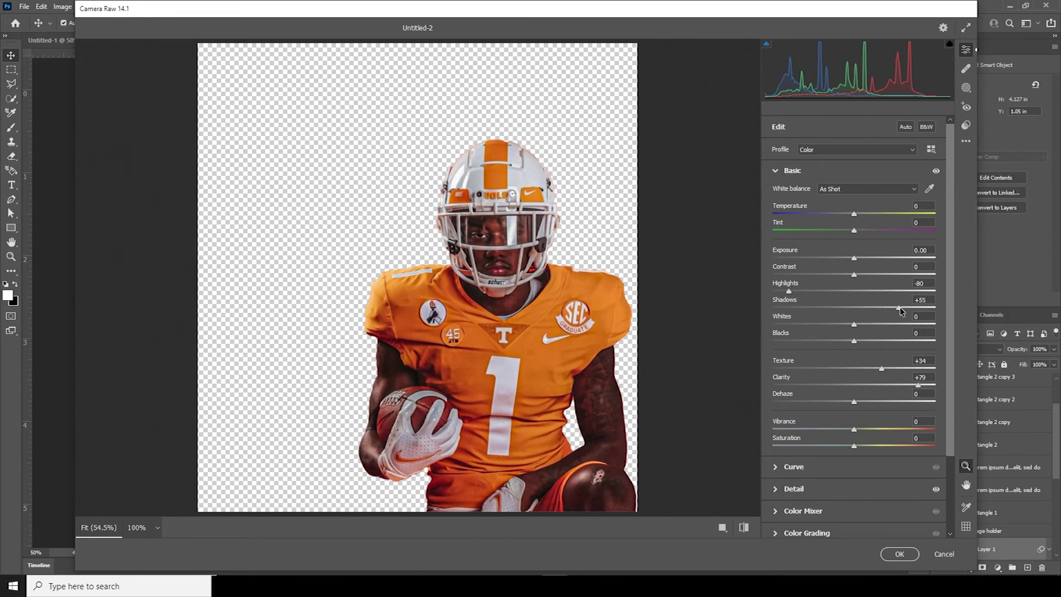
{"action": "left_click_drag", "start_coordinate": [790, 291], "coordinate": [783, 293]}
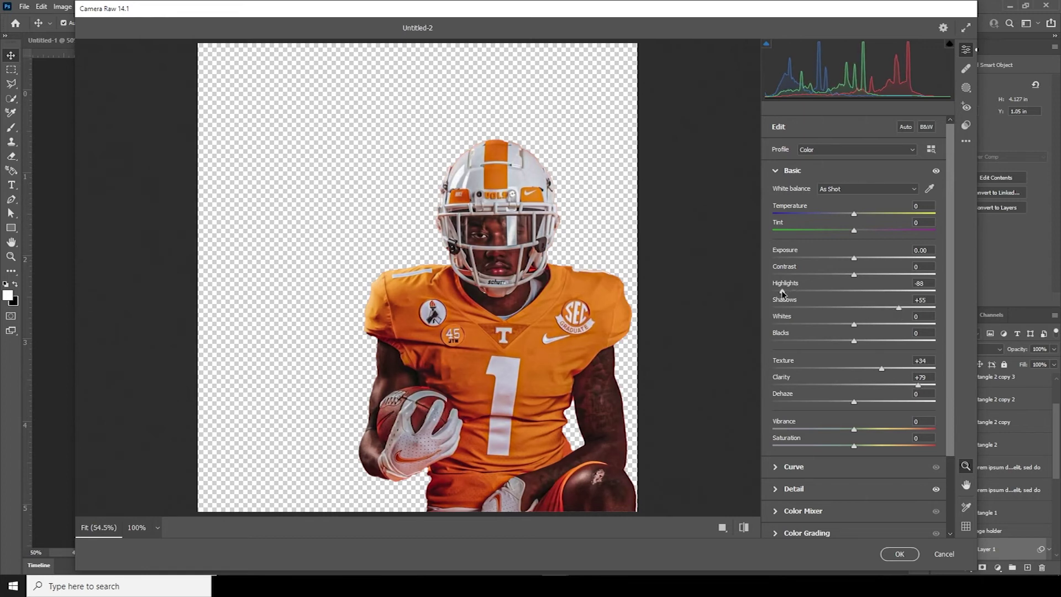
{"action": "left_click", "coordinate": [883, 551]}
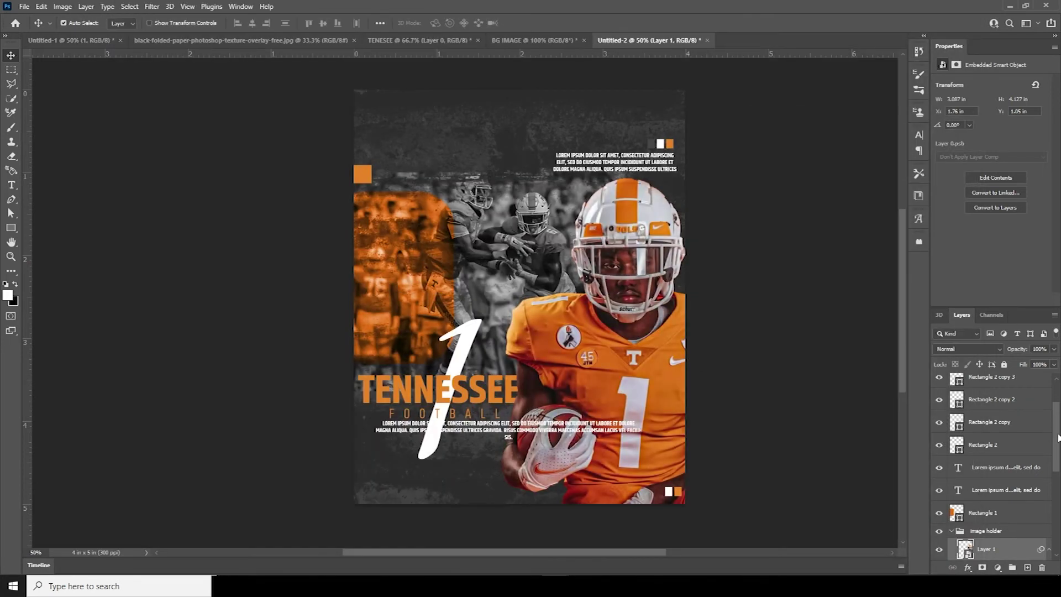
Add a Color Lookup adjustment above all layers and load the 3D LUT file windymoodlut 2020.cube into it
{"action": "scroll", "coordinate": [1059, 438], "scroll_direction": "up", "scroll_amount": 2}
{"action": "left_click", "coordinate": [993, 383]}
{"action": "left_click", "coordinate": [998, 568]}
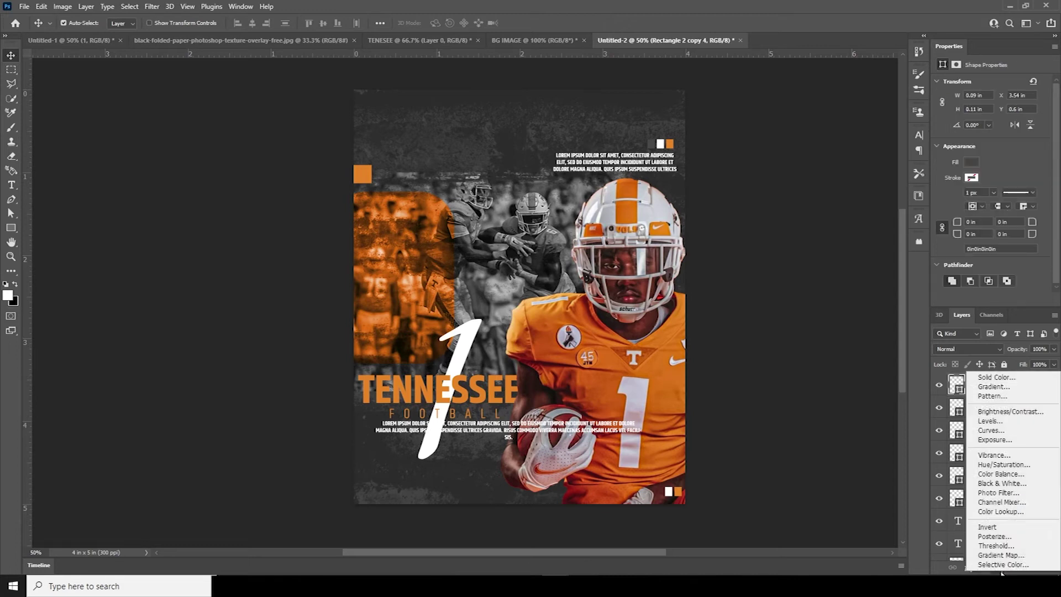
{"action": "left_click", "coordinate": [1001, 511]}
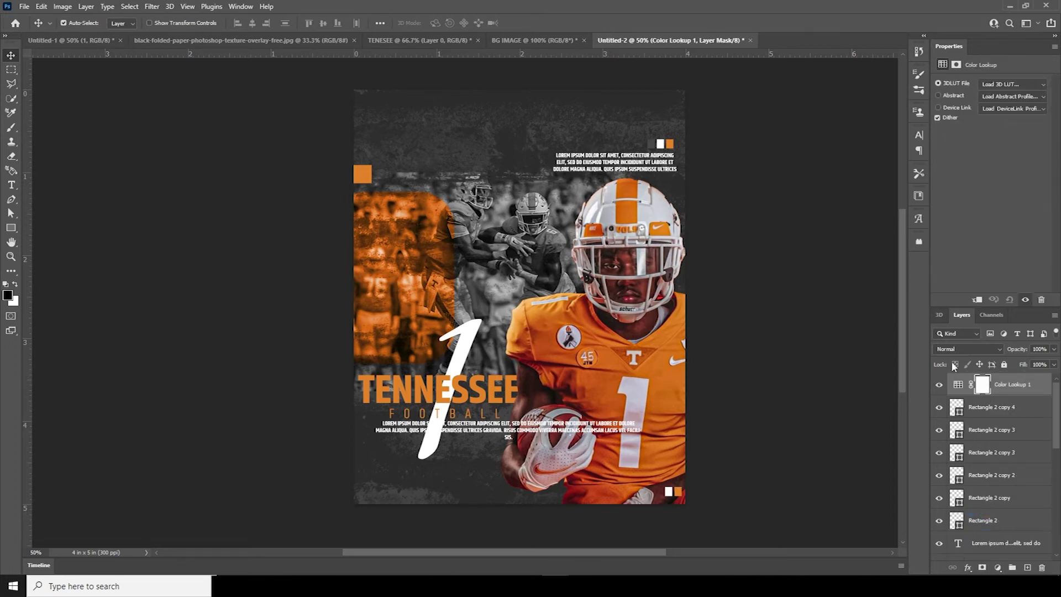
{"action": "left_click", "coordinate": [1013, 84]}
{"action": "left_click", "coordinate": [1006, 93]}
{"action": "left_click", "coordinate": [730, 86]}
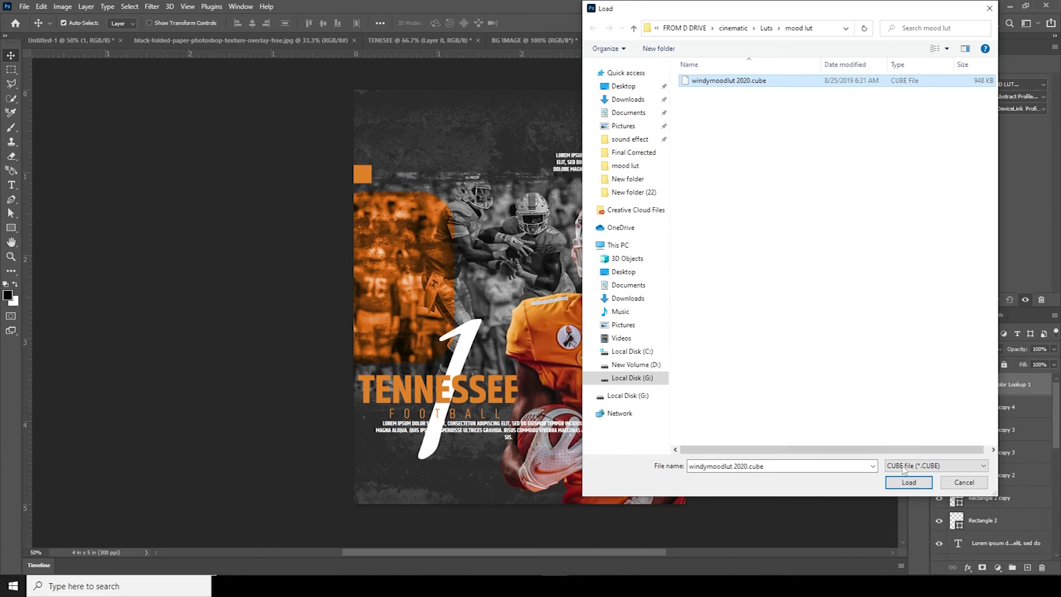
{"action": "left_click", "coordinate": [906, 485]}
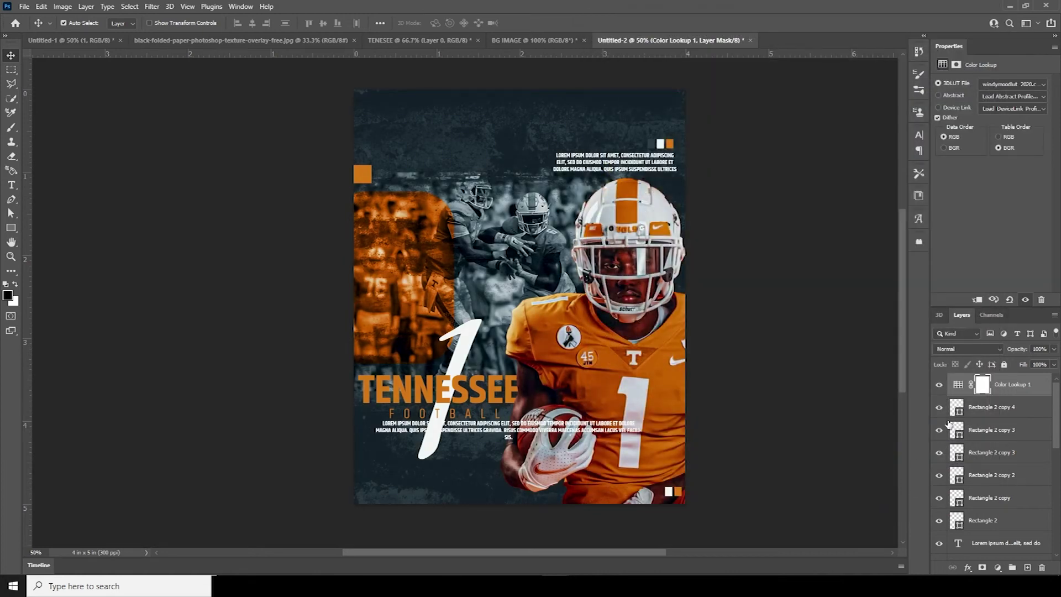
{"action": "left_click", "coordinate": [960, 388]}
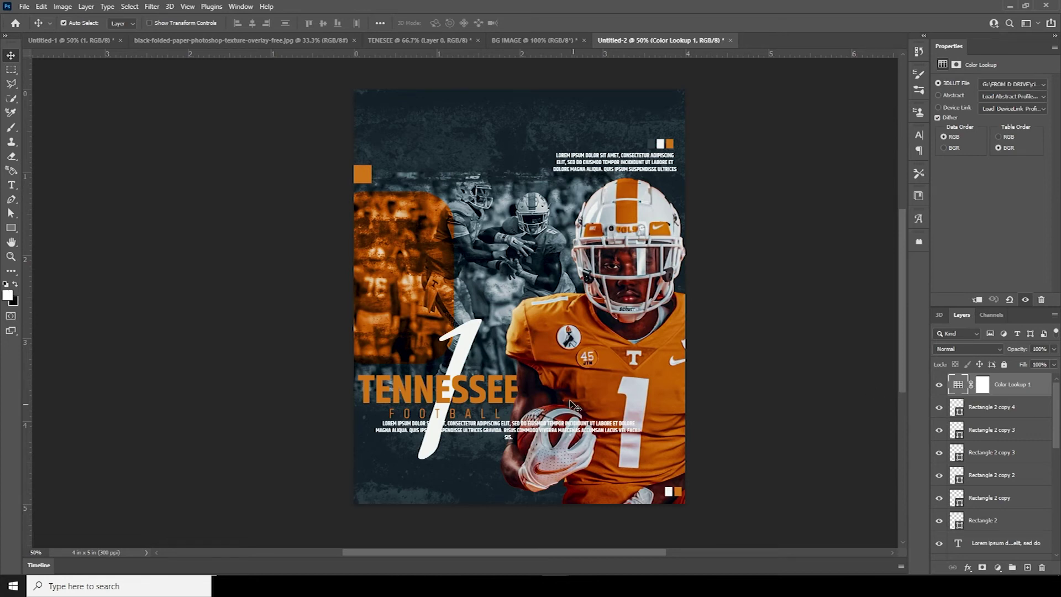
Bring the black folded paper texture into the poster as the uppermost layer, shifted so that it covers the whole canvas
{"action": "left_click", "coordinate": [154, 41]}
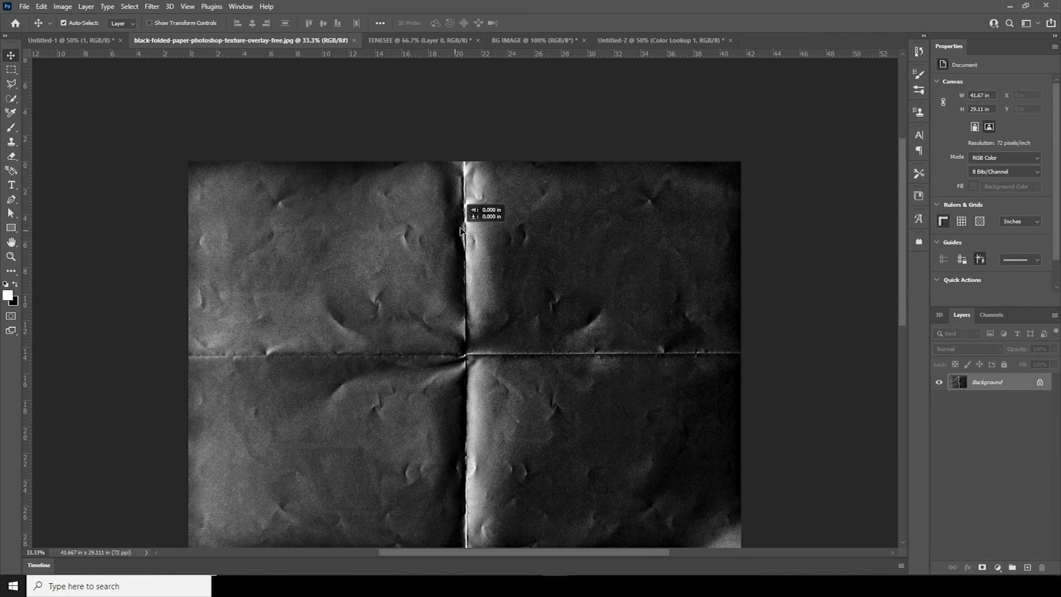
{"action": "scroll", "coordinate": [481, 215], "scroll_direction": "up", "scroll_amount": 5}
{"action": "left_click", "coordinate": [659, 41]}
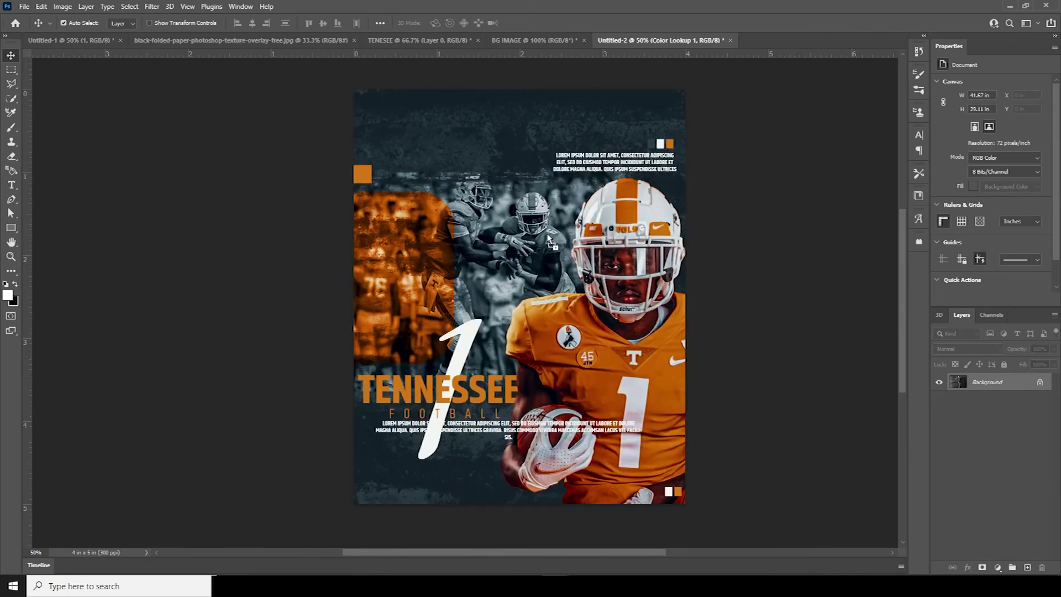
{"action": "key", "text": "ctrl+v"}
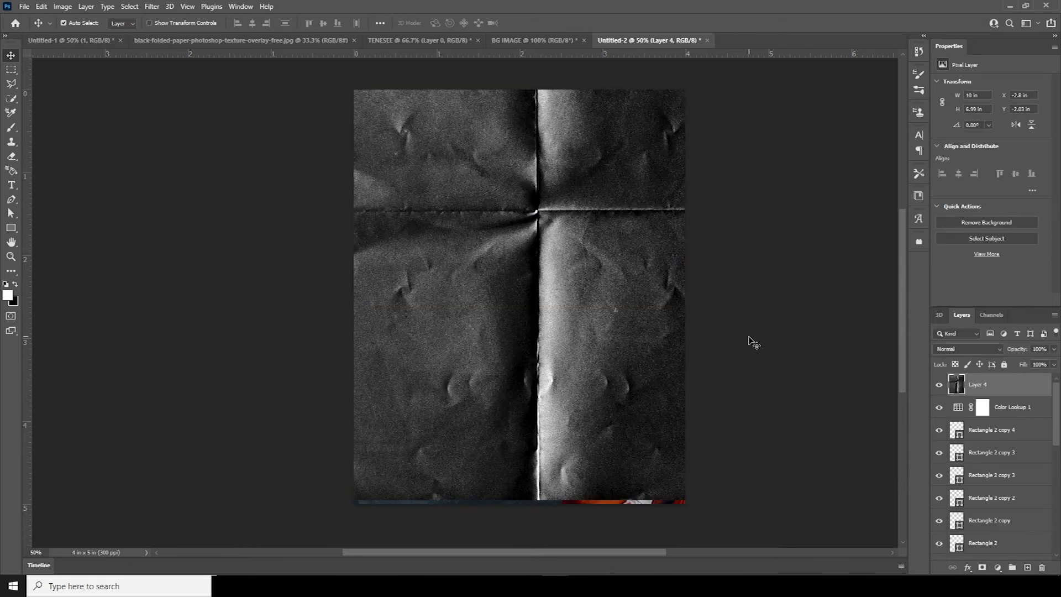
{"action": "left_click_drag", "start_coordinate": [626, 365], "coordinate": [682, 390]}
Blend the paper texture as Soft Light and move it about 0.23 in right and 0.51 in down
{"action": "left_click", "coordinate": [958, 348]}
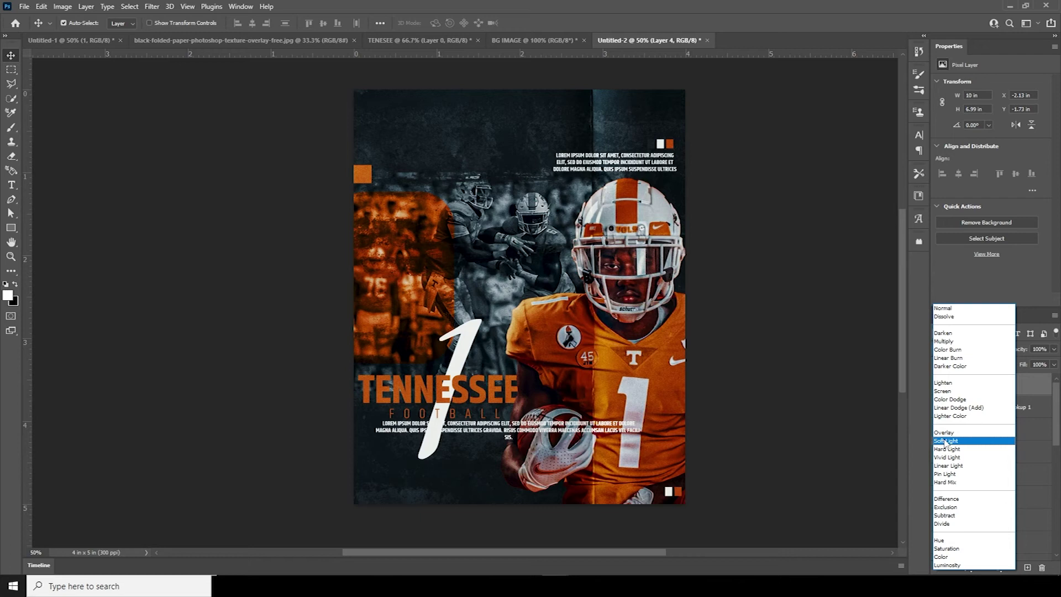
{"action": "left_click", "coordinate": [946, 441]}
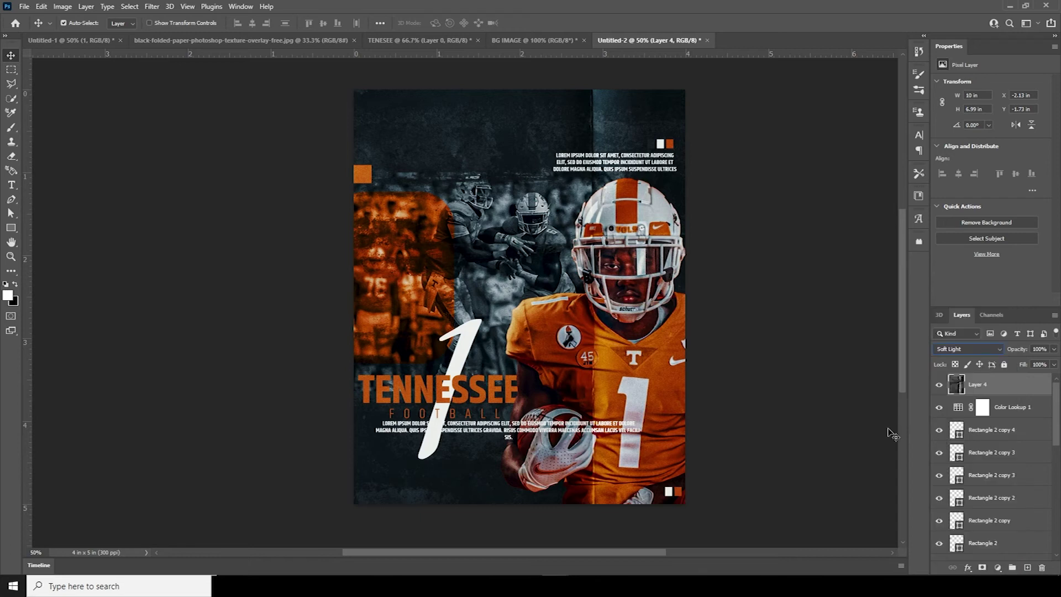
{"action": "key", "text": "ctrl+t"}
{"action": "mouse_move", "coordinate": [763, 424]}
{"action": "left_mouse_down"}
{"action": "mouse_move", "coordinate": [788, 431]}
{"action": "mouse_move", "coordinate": [777, 464]}
{"action": "left_mouse_up"}
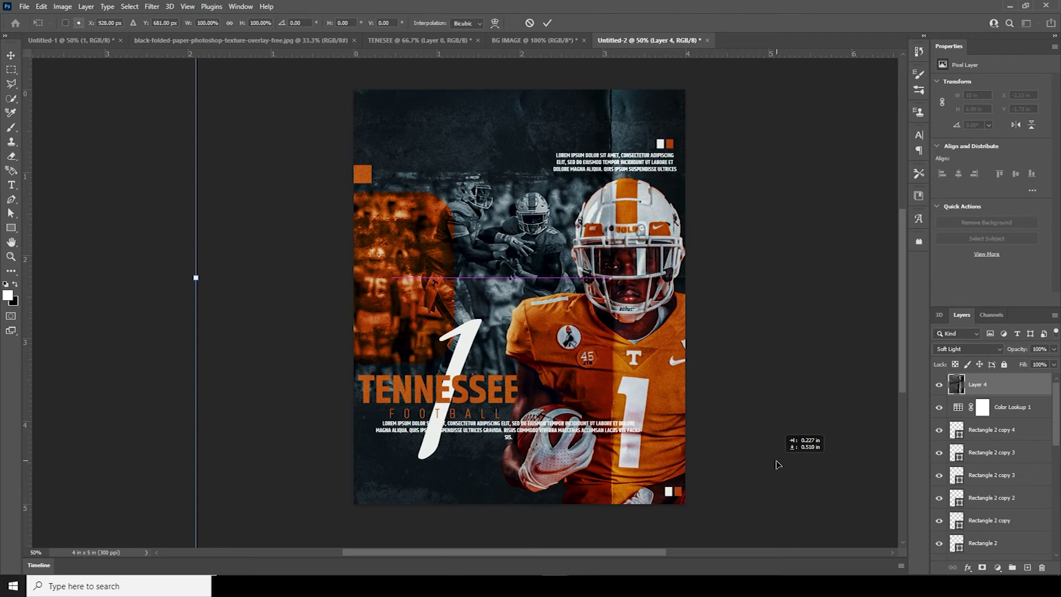
{"action": "left_click_drag", "start_coordinate": [776, 462], "coordinate": [776, 461]}
{"action": "key", "text": "Return"}
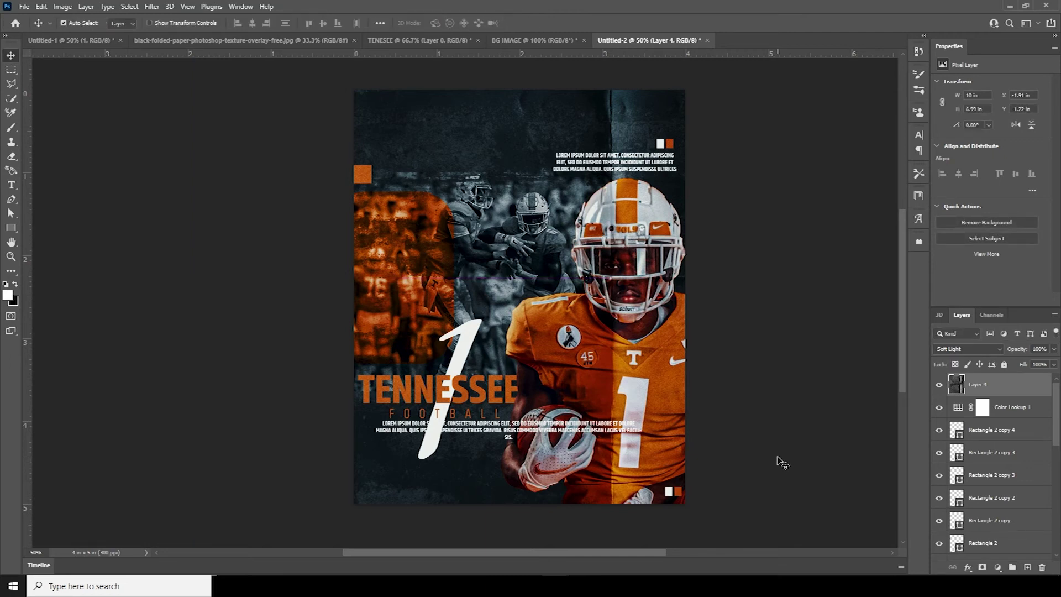
Add the two-line text "WINDY STUDIO / PHOTOHOP TUTORIAL" in white 5 pt Khand Bold near the poster's upper-left corner
{"action": "left_click", "coordinate": [12, 185]}
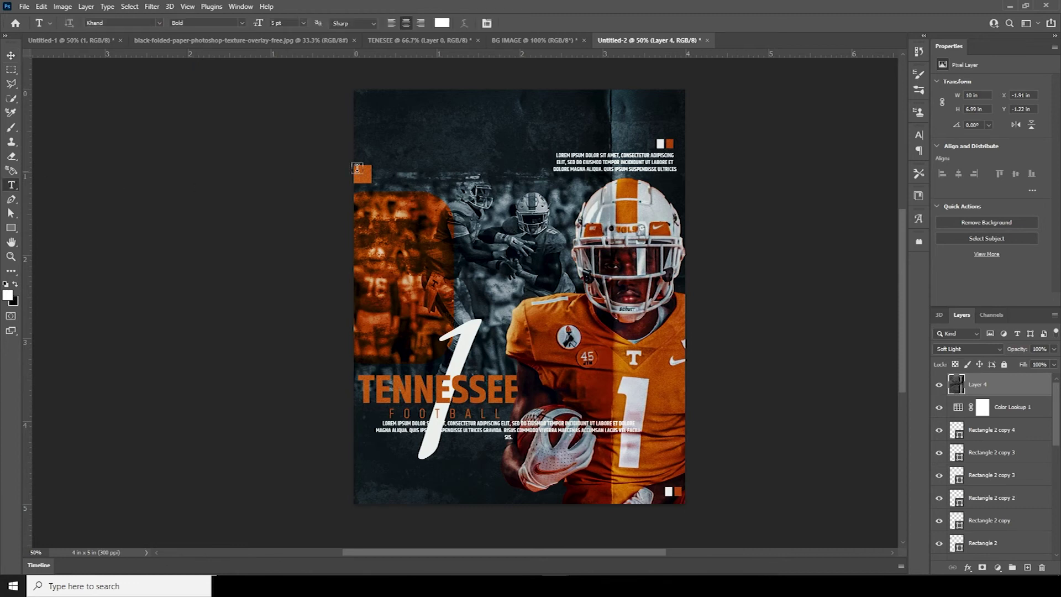
{"action": "left_click", "coordinate": [420, 108]}
{"action": "type", "text": "WEEK 5"}
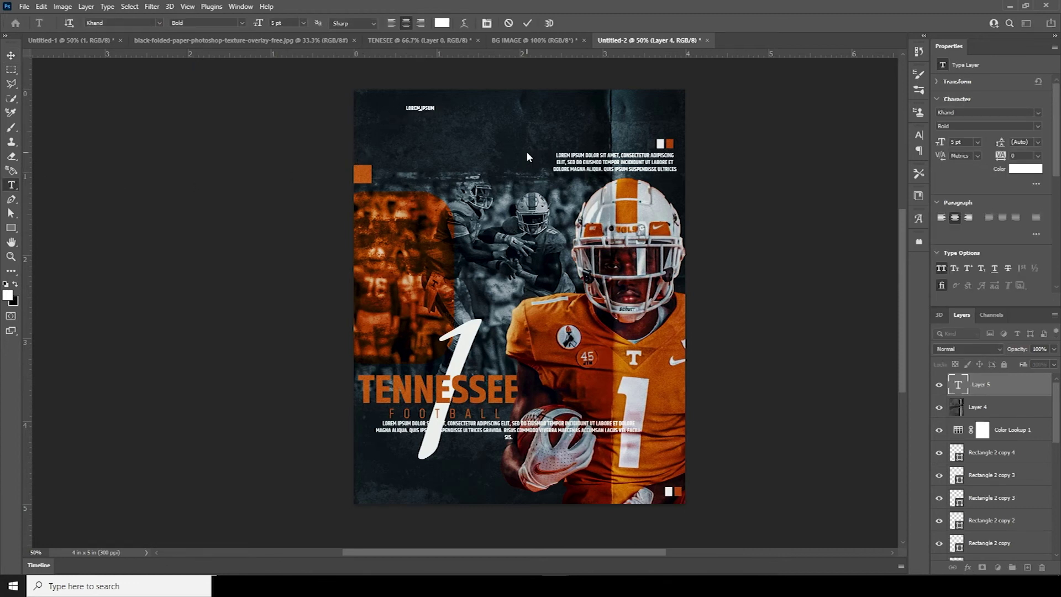
{"action": "type", "text": "TUDIO"}
{"action": "key", "text": "Return"}
{"action": "type", "text": "PHOTOSHOP TUTORIAL"}
{"action": "double_click", "coordinate": [958, 385]}
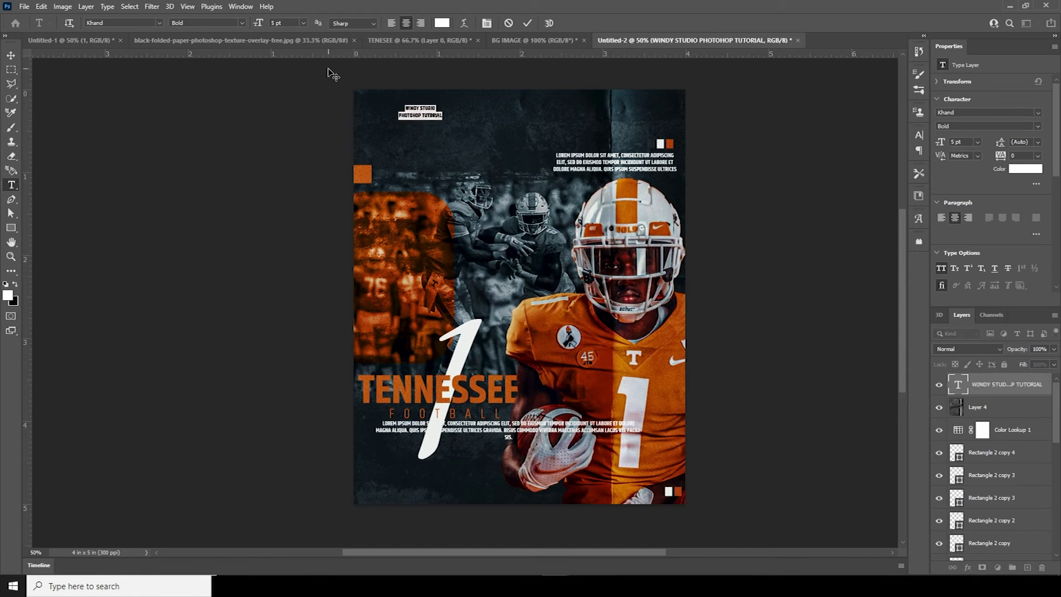
{"action": "left_click", "coordinate": [11, 56]}
{"action": "left_click_drag", "start_coordinate": [431, 116], "coordinate": [405, 130]}
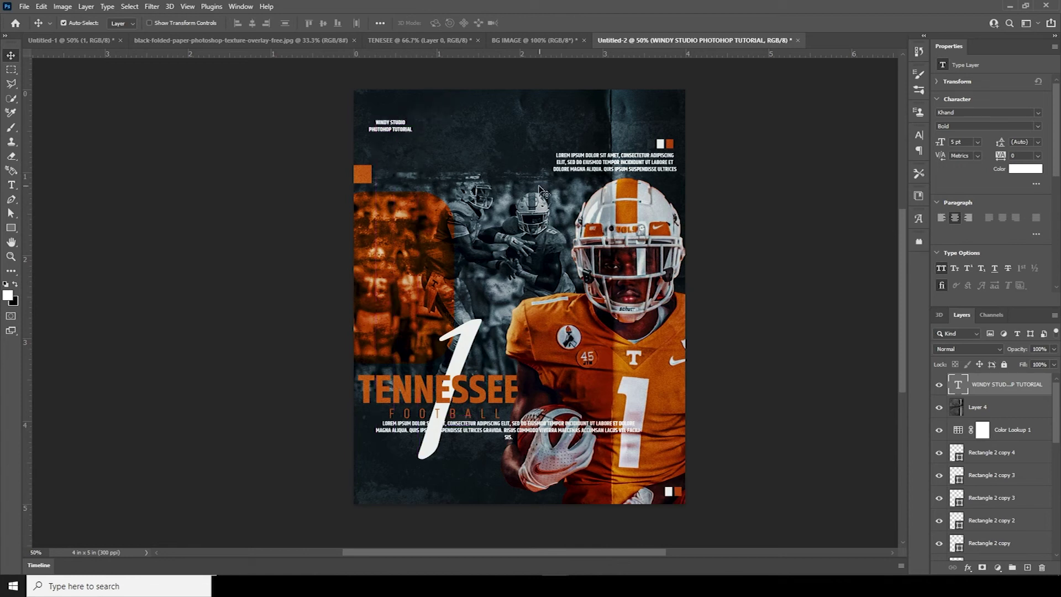
Reduce the folded paper texture's opacity to 57%
{"action": "left_click", "coordinate": [957, 407]}
{"action": "left_click", "coordinate": [1052, 350]}
{"action": "left_click", "coordinate": [1034, 364]}
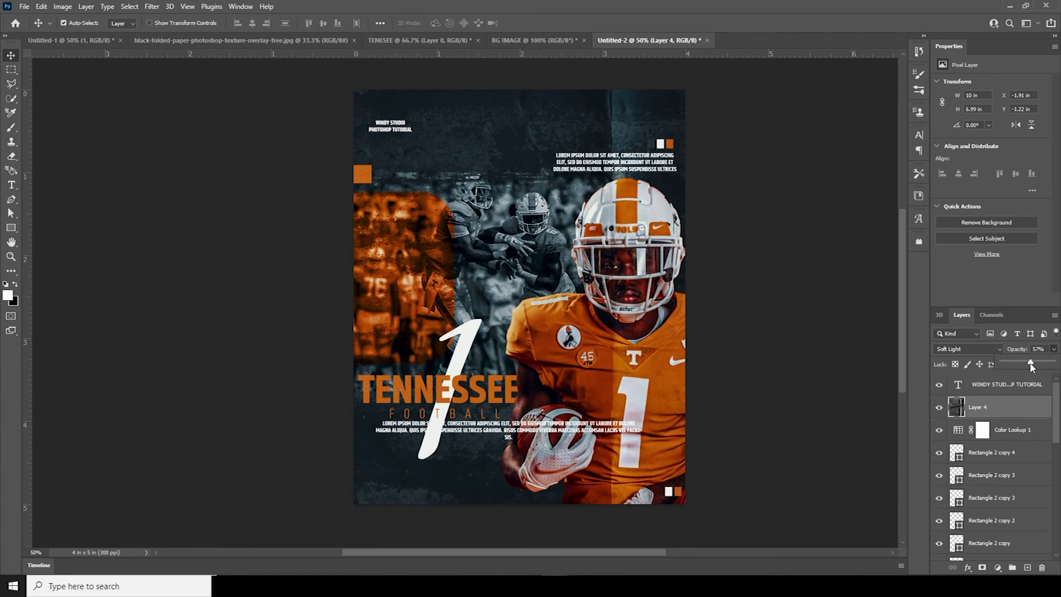
Stamp all visible layers into a new merged layer above the studio text
{"action": "left_click_drag", "start_coordinate": [1059, 430], "coordinate": [1059, 474]}
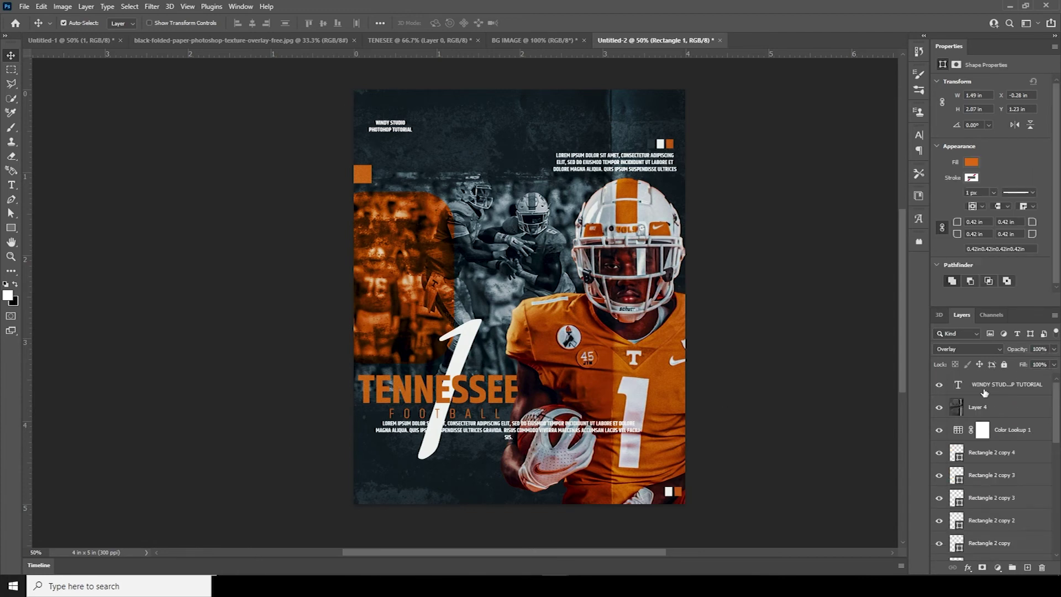
{"action": "left_click", "coordinate": [984, 392]}
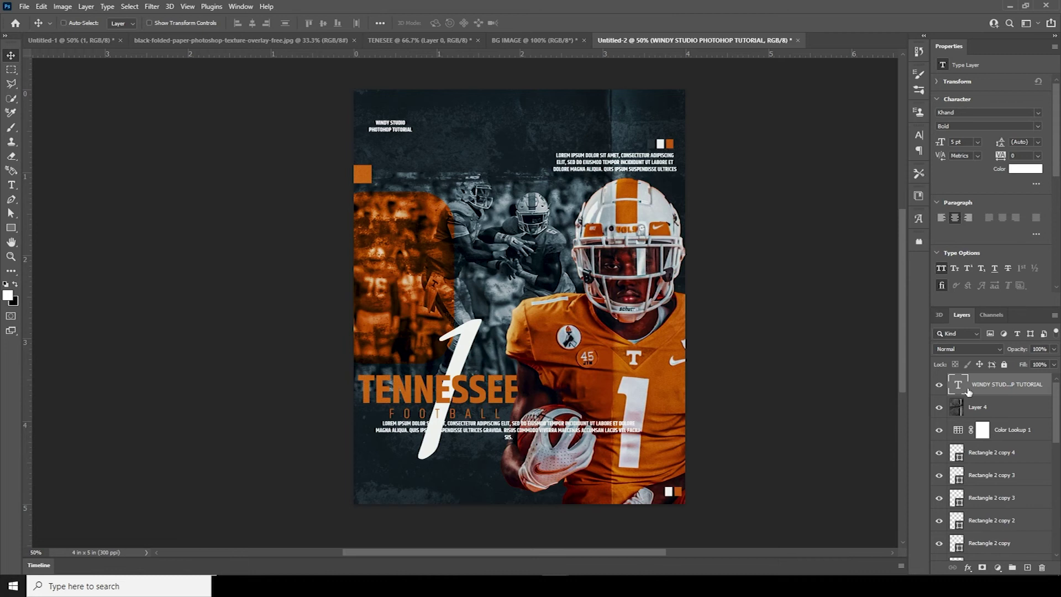
{"action": "key", "text": "ctrl+alt+shift+e"}
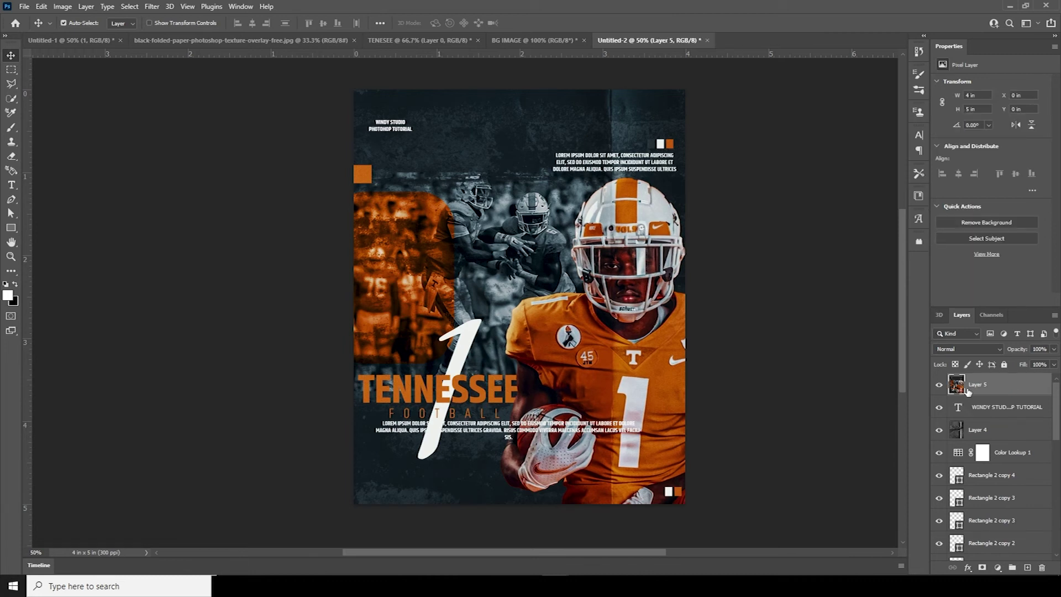
Apply a Diffuse Glow filter to the merged layer with Graininess 4, Glow Amount 6 and Clear Amount 15
{"action": "left_click", "coordinate": [151, 6]}
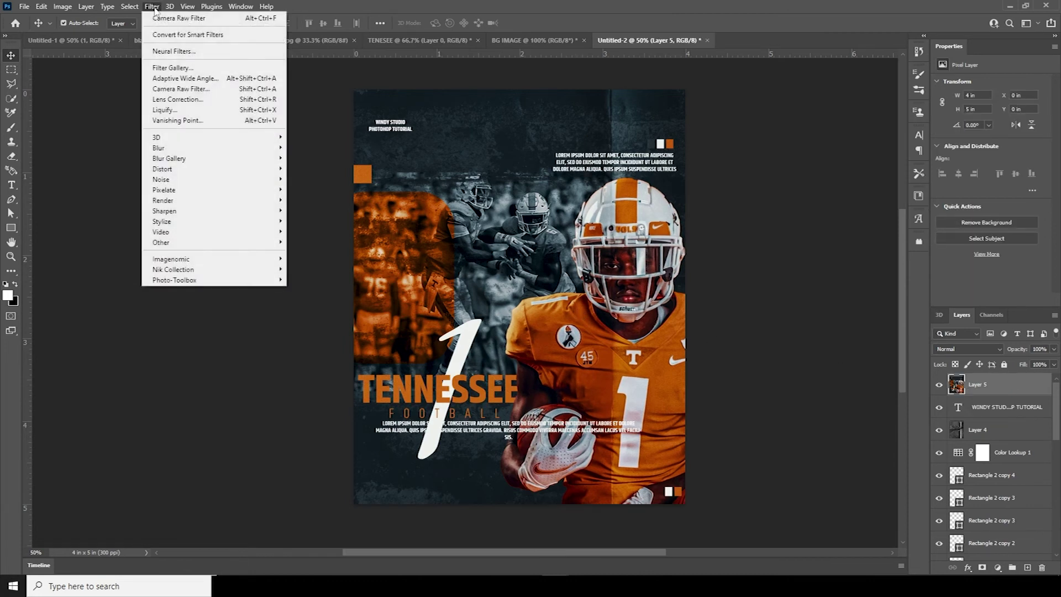
{"action": "left_click", "coordinate": [184, 69]}
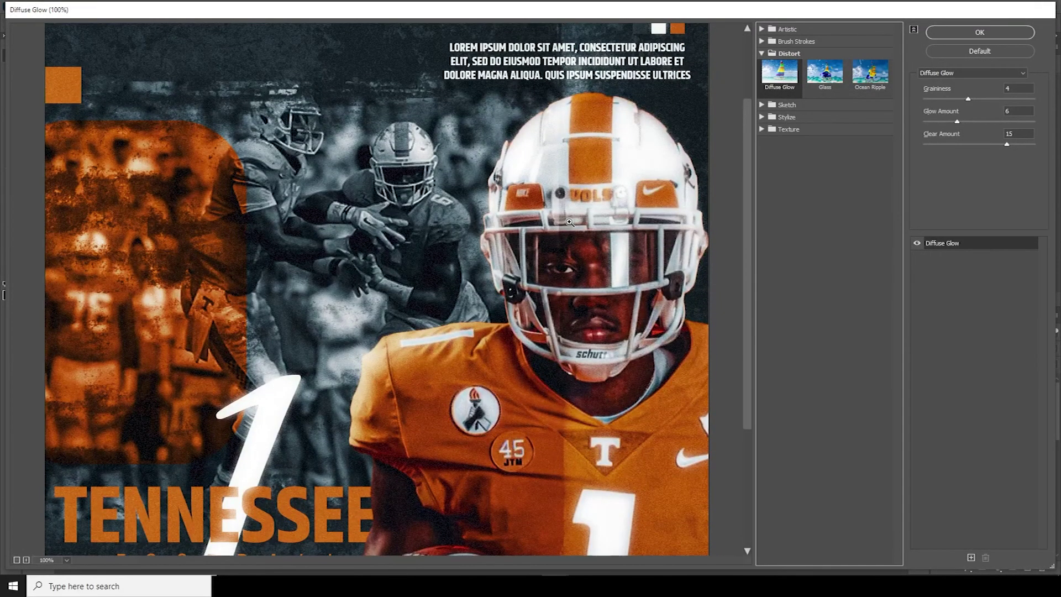
{"action": "key", "text": "ctrl+minus"}
{"action": "key", "text": "ctrl+minus"}
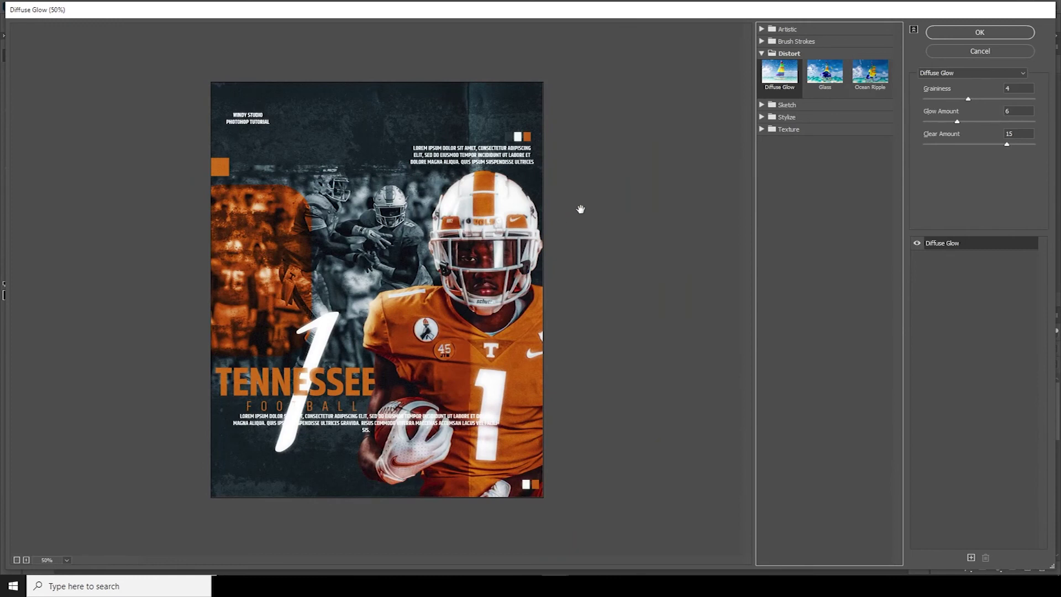
{"action": "left_click", "coordinate": [979, 34]}
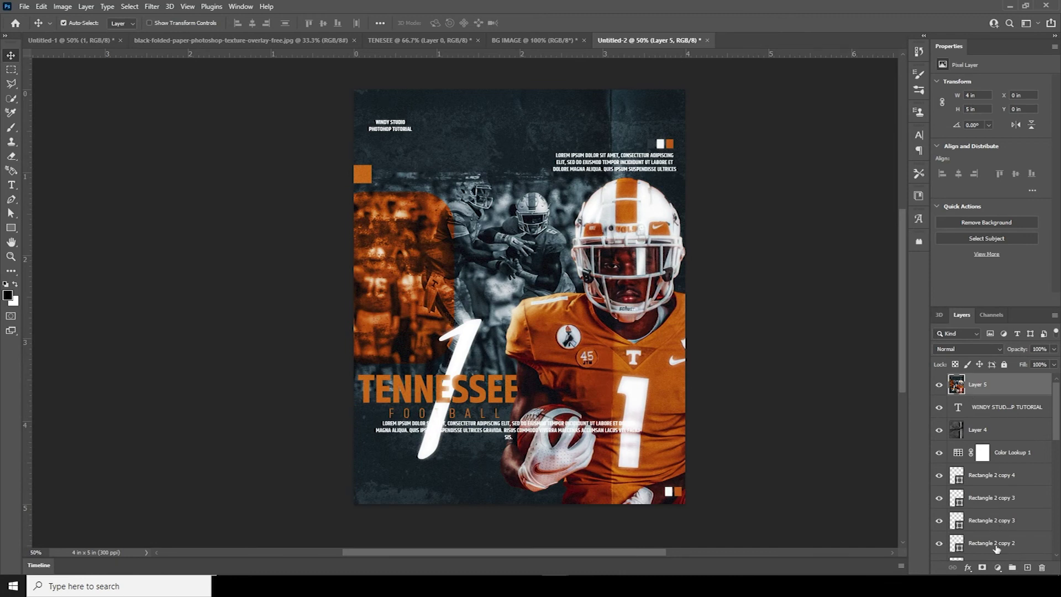
Hide the glow layer behind an inverted black mask and set up a Soft Round brush with white as the foreground colour
{"action": "left_click", "coordinate": [983, 567]}
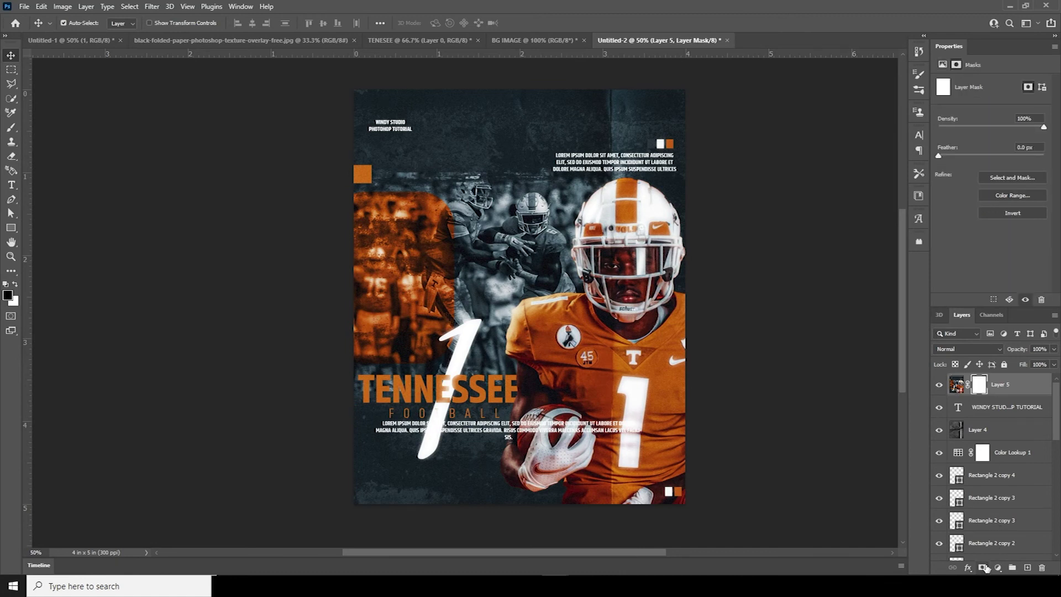
{"action": "key", "text": "ctrl+i"}
{"action": "key", "text": "b"}
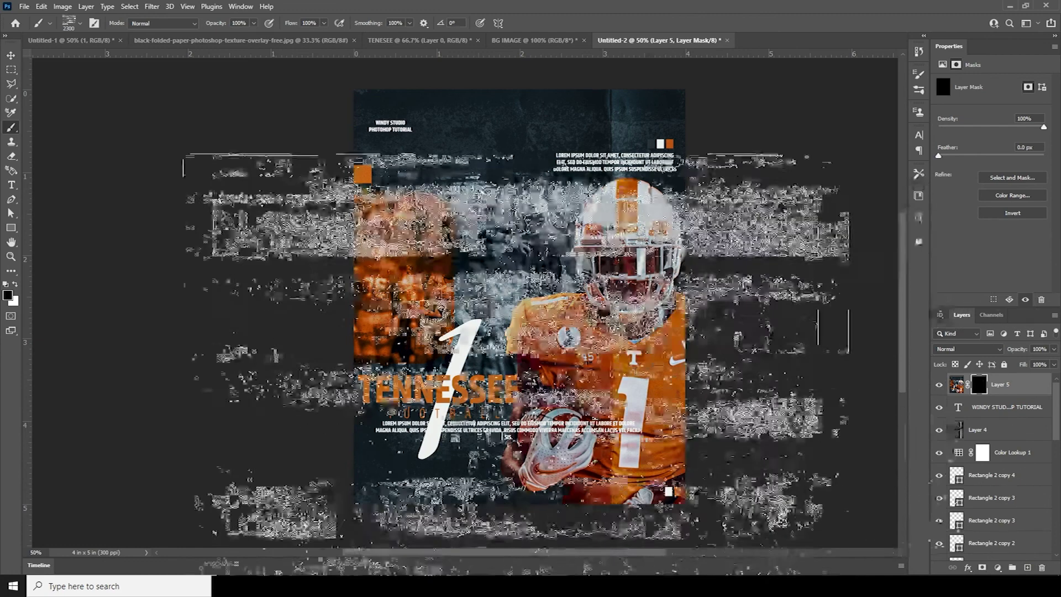
{"action": "left_click", "coordinate": [80, 24]}
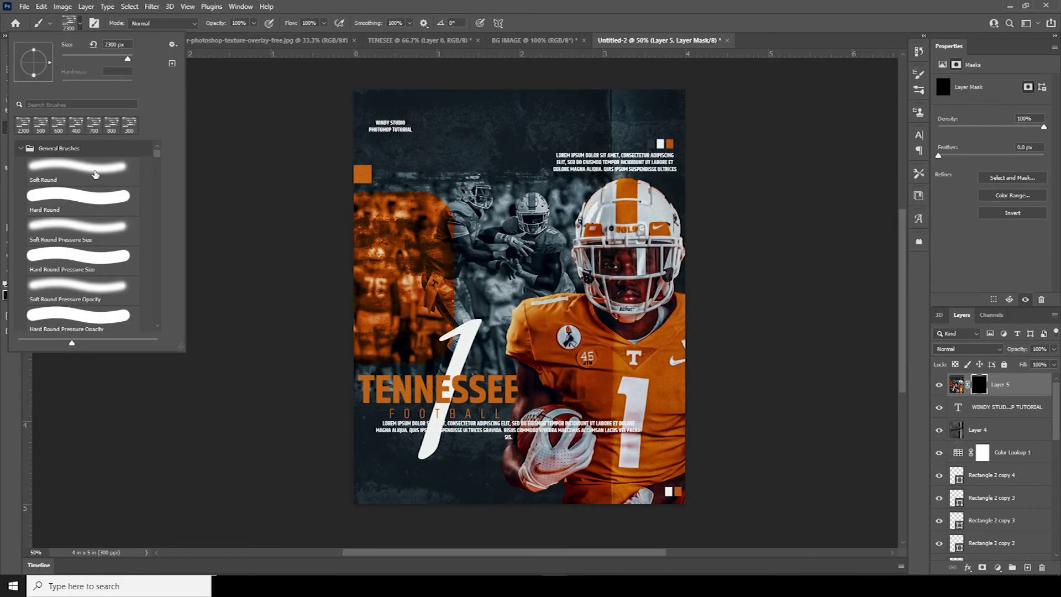
{"action": "left_click", "coordinate": [94, 170]}
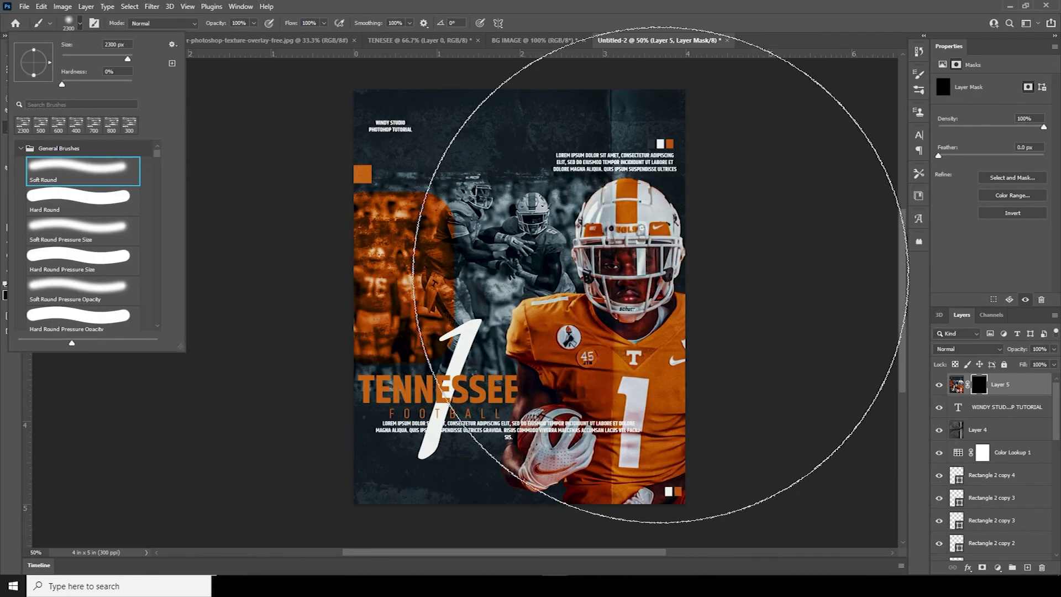
{"action": "left_click", "coordinate": [976, 391]}
{"action": "left_click", "coordinate": [16, 285]}
Reduce the brush size and paint white on the mask to reveal the glow over the large script numeral 1
{"action": "key", "text": "bracketleft"}
{"action": "key", "text": "bracketleft"}
{"action": "key", "text": "bracketleft"}
{"action": "key", "text": "bracketleft"}
{"action": "key", "text": "bracketleft"}
{"action": "key", "text": "bracketleft"}
{"action": "key", "text": "bracketleft"}
{"action": "key", "text": "bracketleft"}
{"action": "key", "text": "bracketleft"}
{"action": "key", "text": "bracketleft"}
{"action": "key", "text": "bracketleft"}
{"action": "key", "text": "bracketleft"}
{"action": "key", "text": "bracketleft"}
{"action": "key", "text": "bracketleft"}
{"action": "key", "text": "bracketleft"}
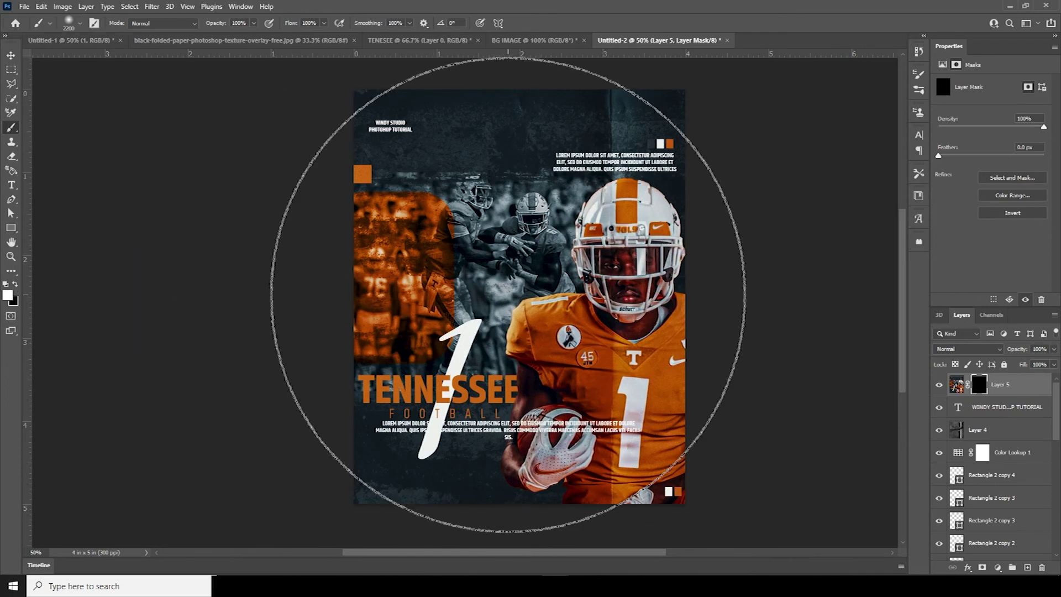
{"action": "key", "text": "bracketleft"}
{"action": "key", "text": "bracketleft"}
{"action": "key", "text": "bracketleft"}
{"action": "key", "text": "bracketleft"}
{"action": "left_click", "coordinate": [463, 330]}
{"action": "left_click", "coordinate": [442, 397]}
Reveal the glow over the helmet, jersey and background players by painting the mask with brush sizes between 400 and 700 px
{"action": "key", "text": "bracketleft"}
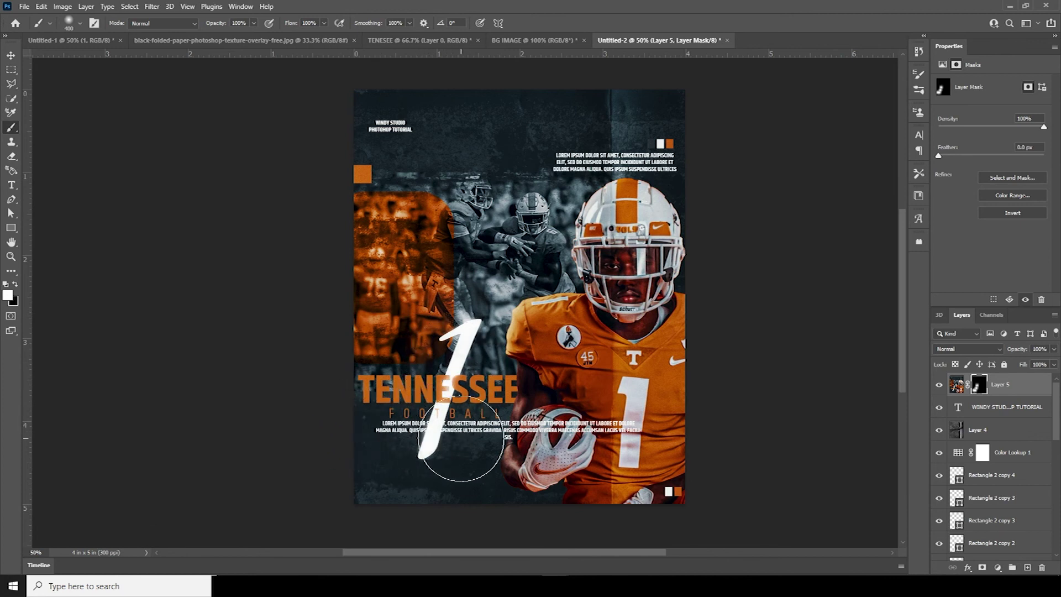
{"action": "left_click", "coordinate": [567, 241]}
{"action": "left_click", "coordinate": [512, 270]}
{"action": "key", "text": "bracketright"}
{"action": "key", "text": "bracketright"}
{"action": "key", "text": "bracketright"}
{"action": "key", "text": "bracketright"}
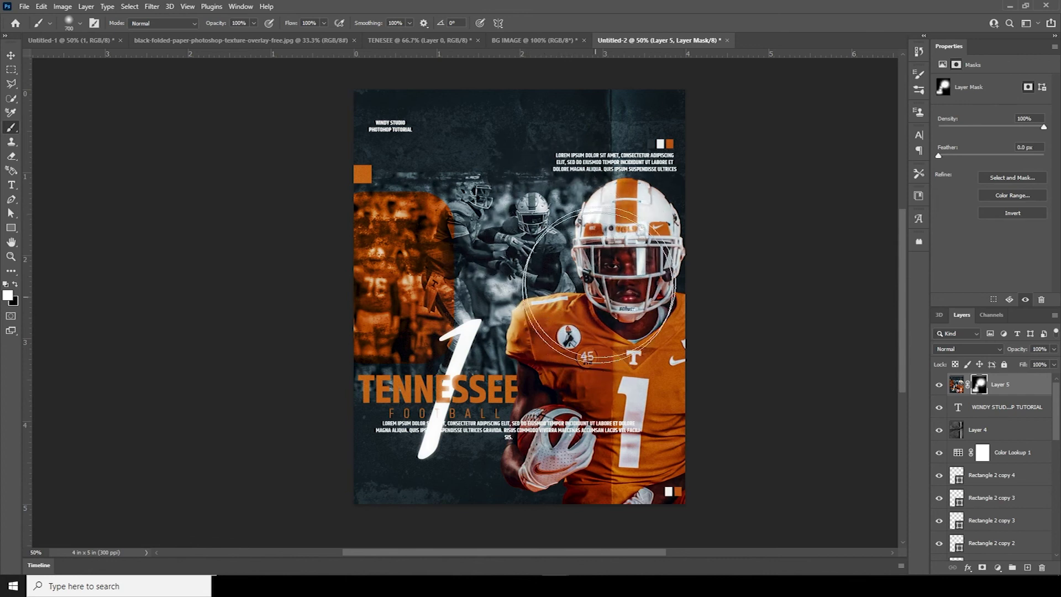
{"action": "key", "text": "bracketleft"}
{"action": "key", "text": "bracketleft"}
{"action": "key", "text": "bracketleft"}
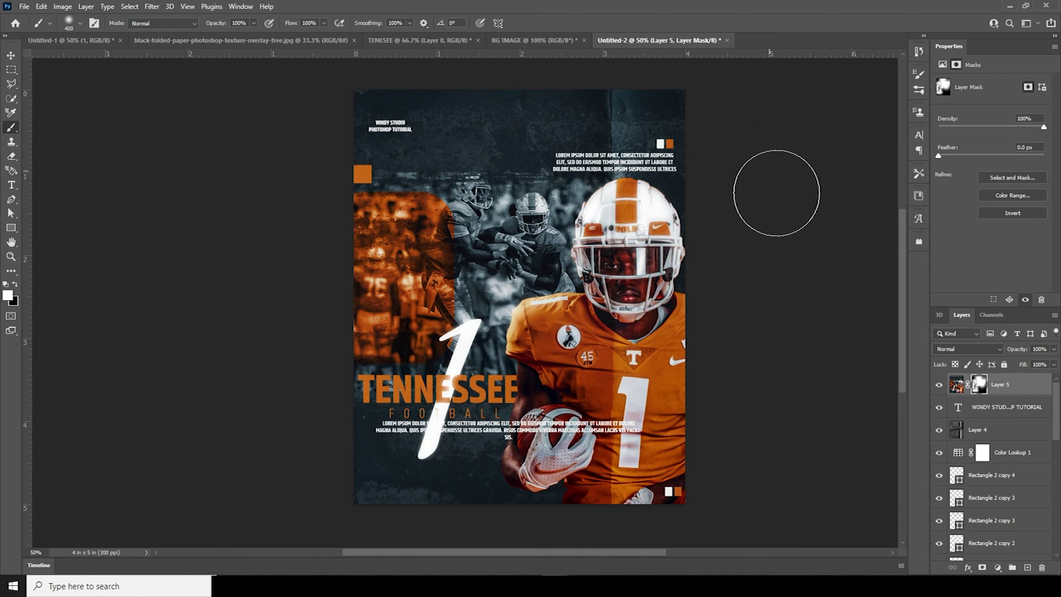
{"action": "left_click", "coordinate": [11, 55]}
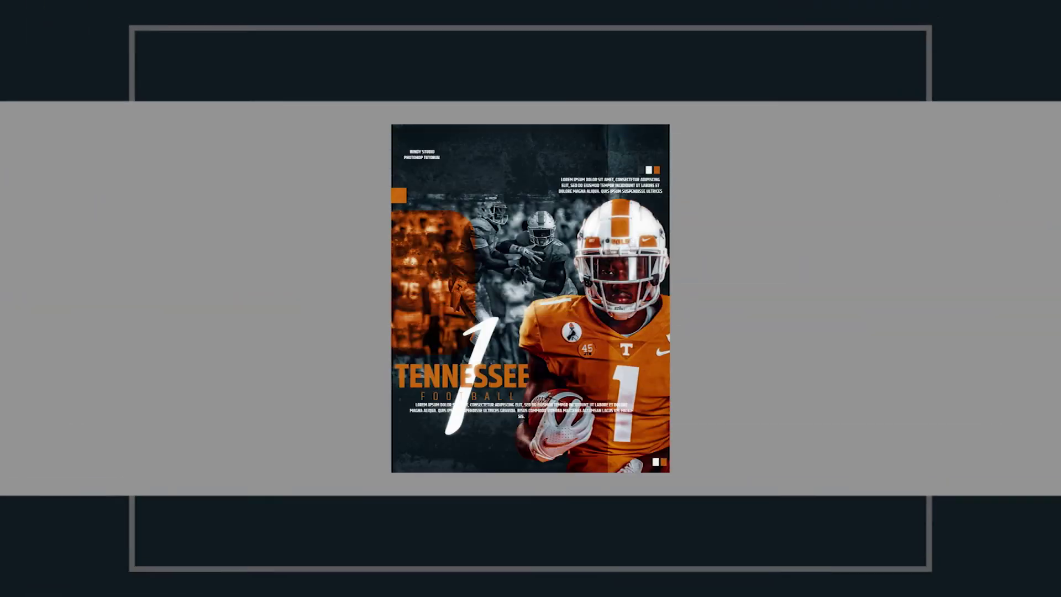